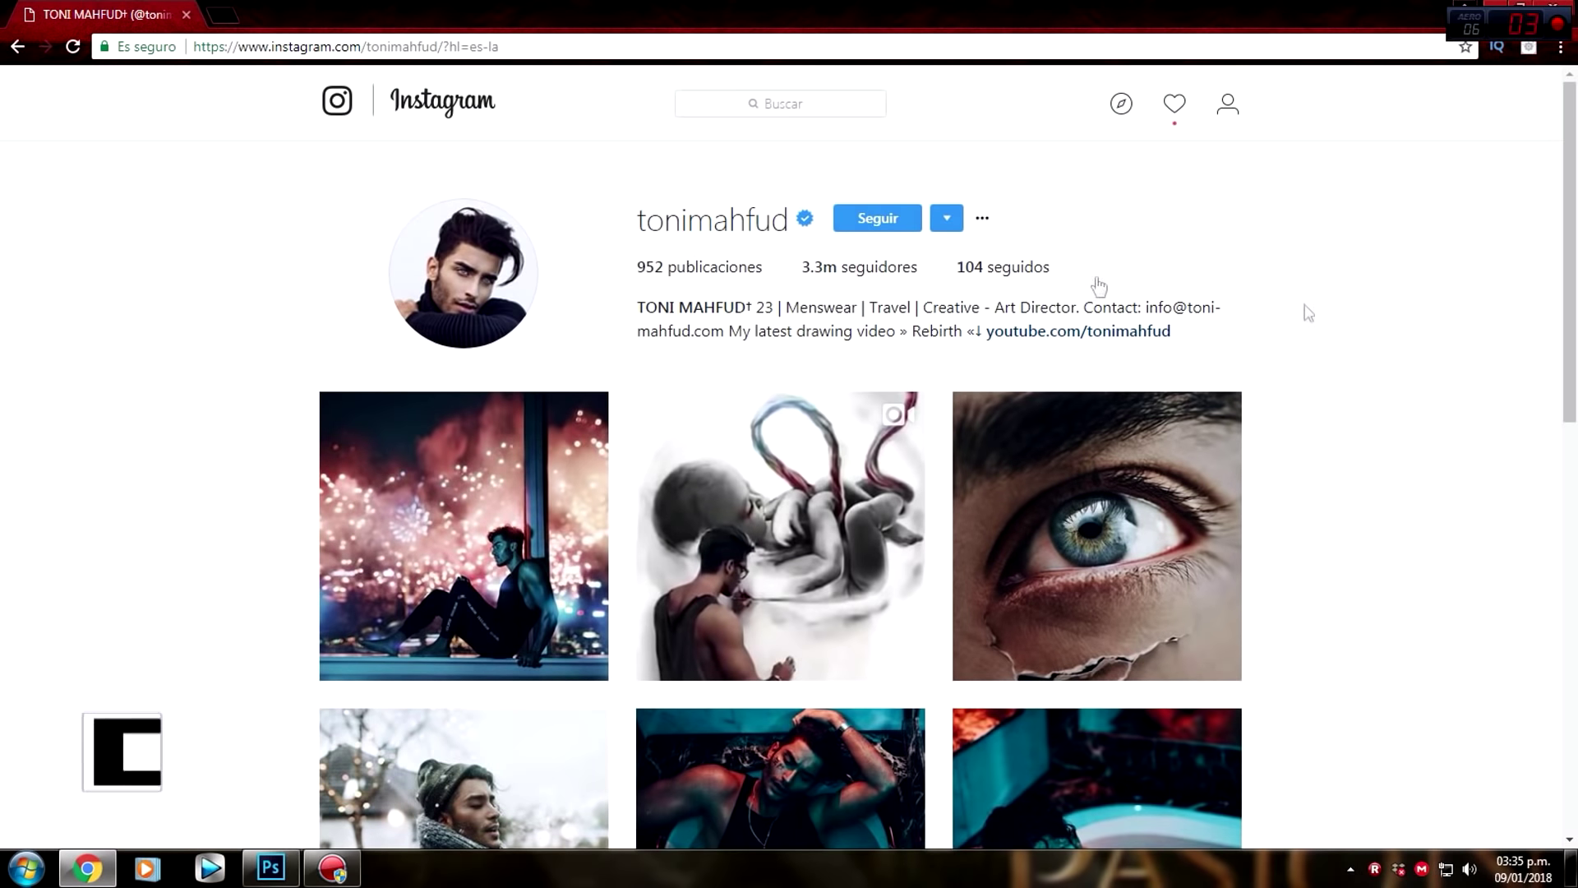
# Browse the photographer's Instagram grid, view the Hong Kong helicopter post, then close it.
pyautogui.scroll(-1, 1233, 329)
pyautogui.scroll(-3, 1549, 393)
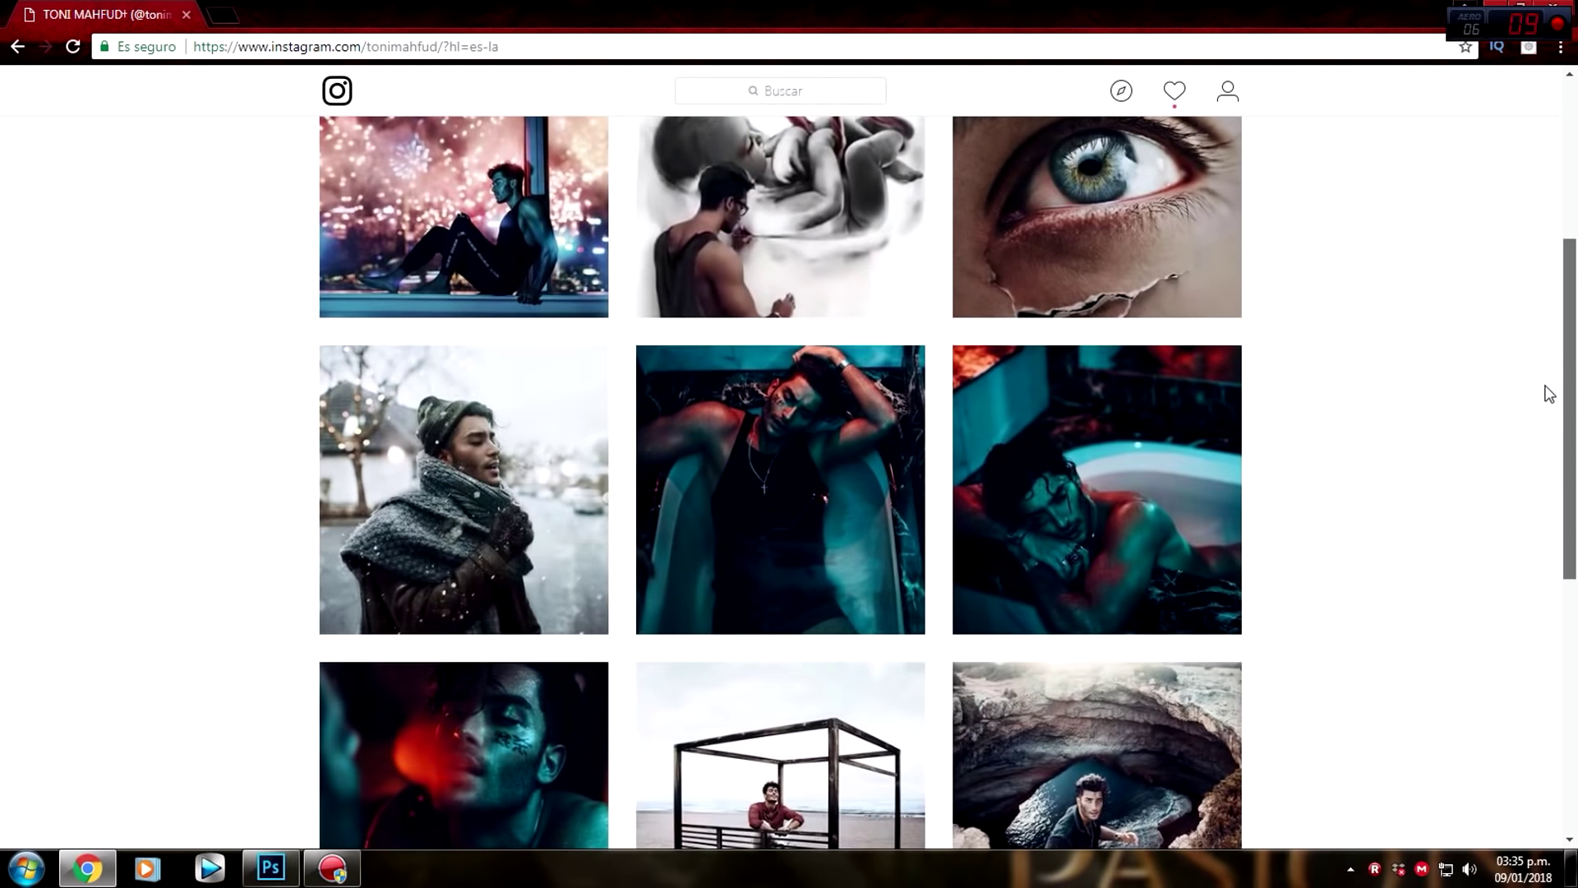
pyautogui.scroll(-5, 1549, 393)
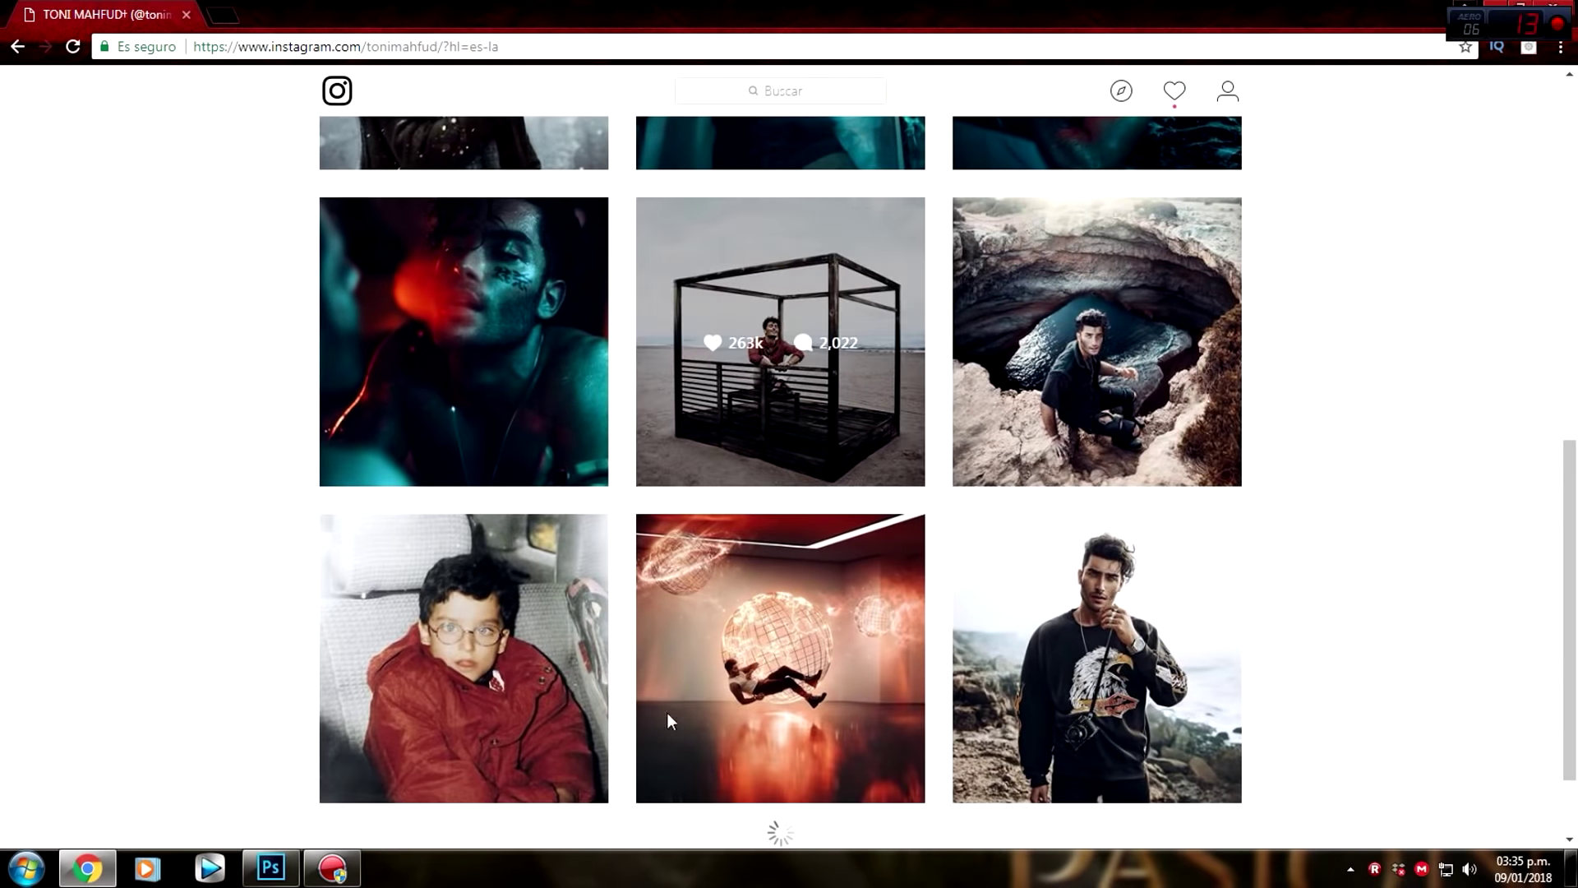
pyautogui.moveTo(1572, 465)
pyautogui.mouseDown()
pyautogui.moveTo(1575, 383)
pyautogui.moveTo(1575, 648)
pyautogui.mouseUp()
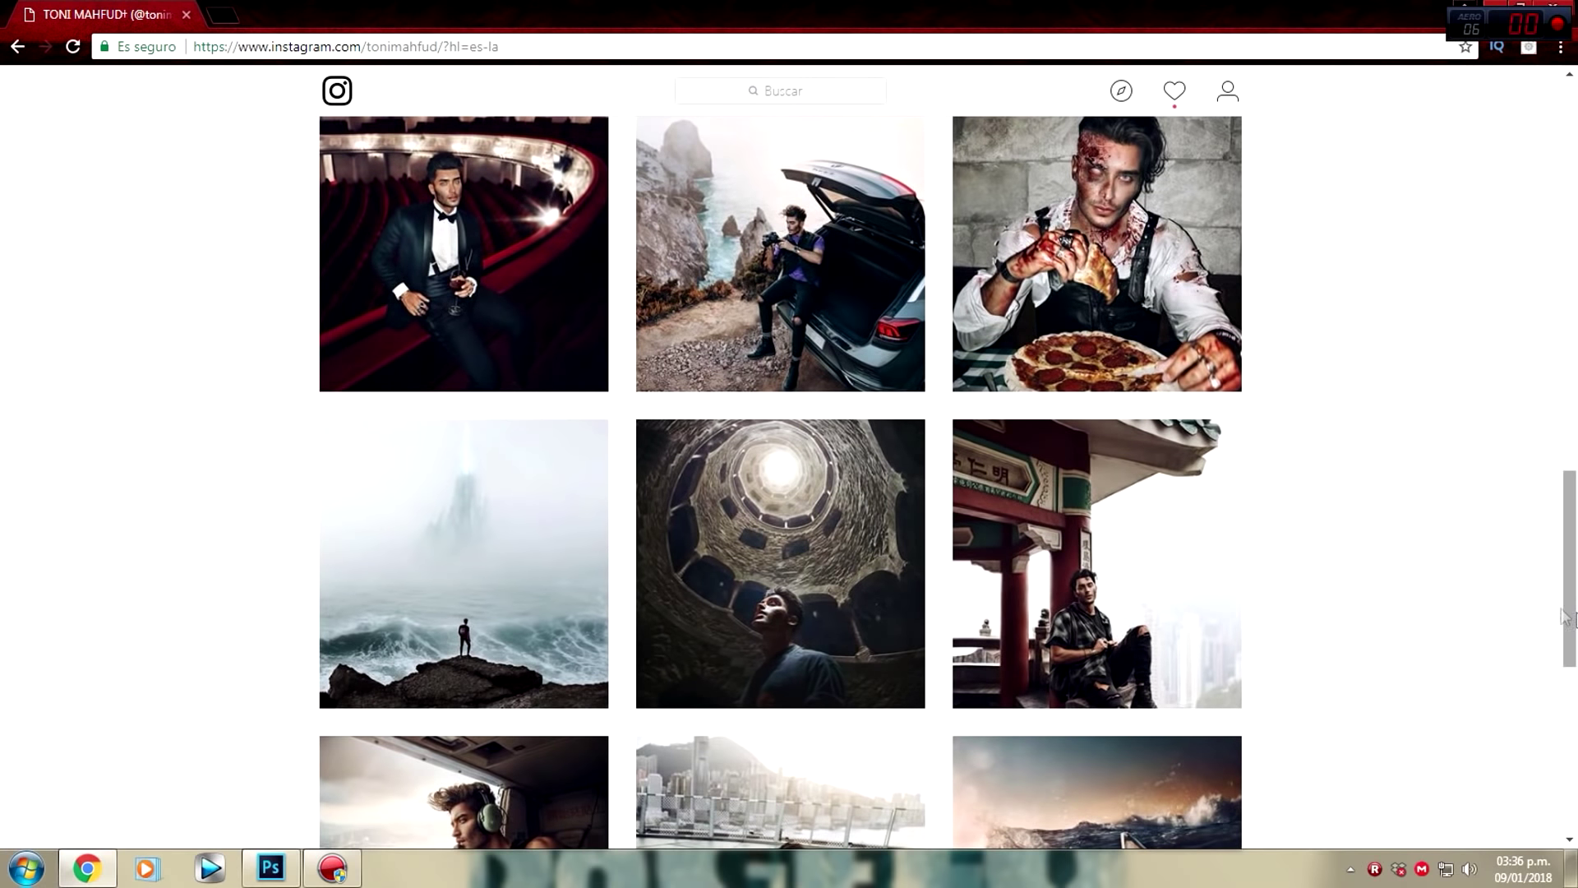
pyautogui.moveTo(1568, 577); pyautogui.dragTo(1561, 682)
pyautogui.click(567, 461)
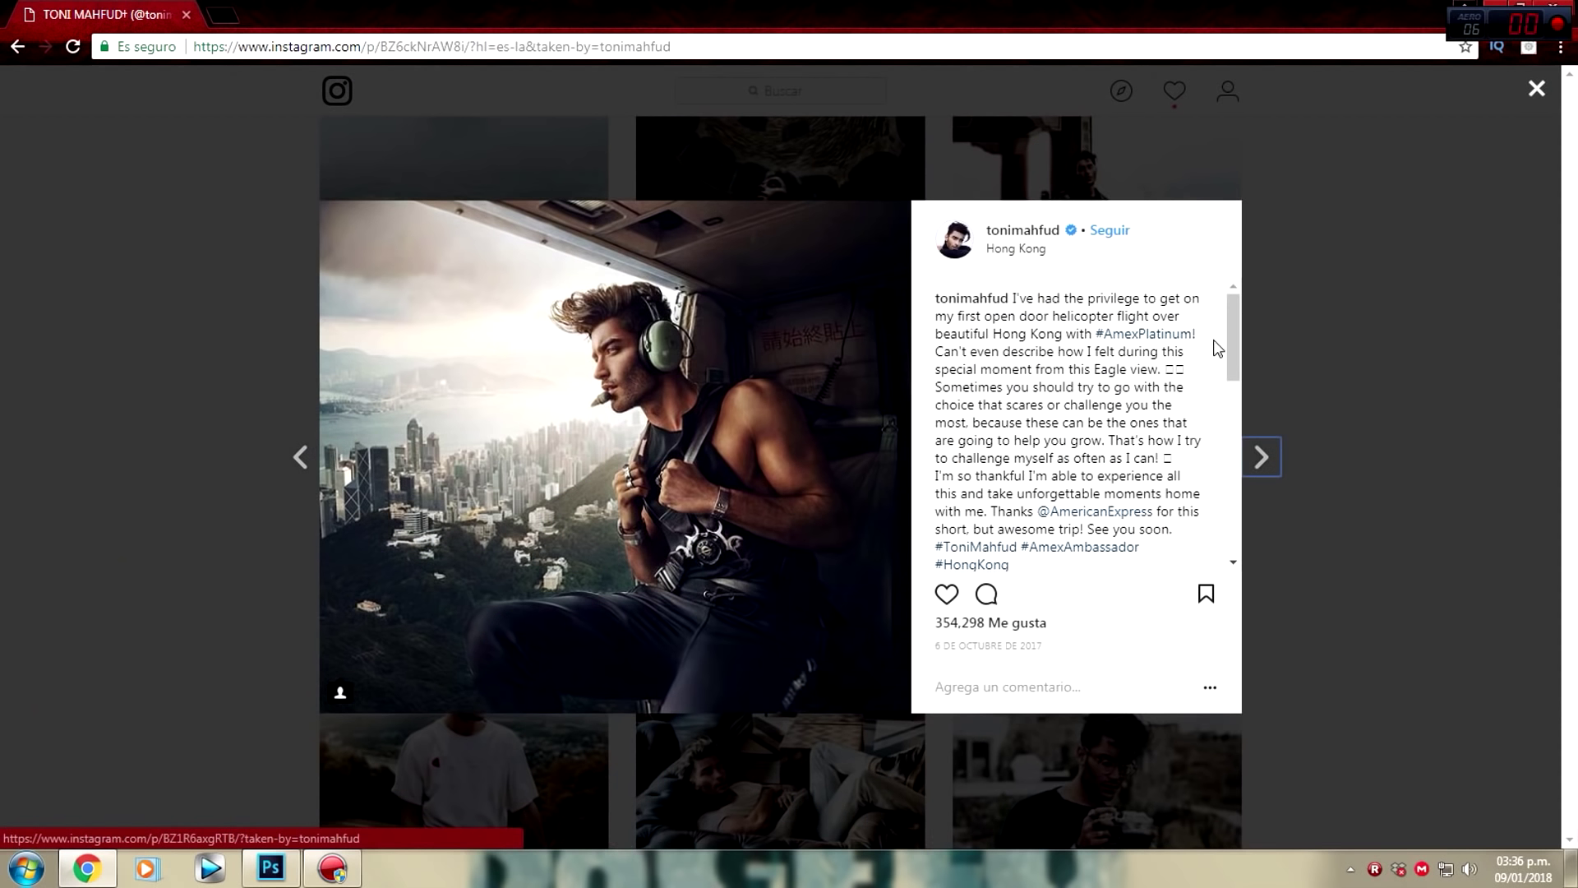
pyautogui.click(1464, 217)
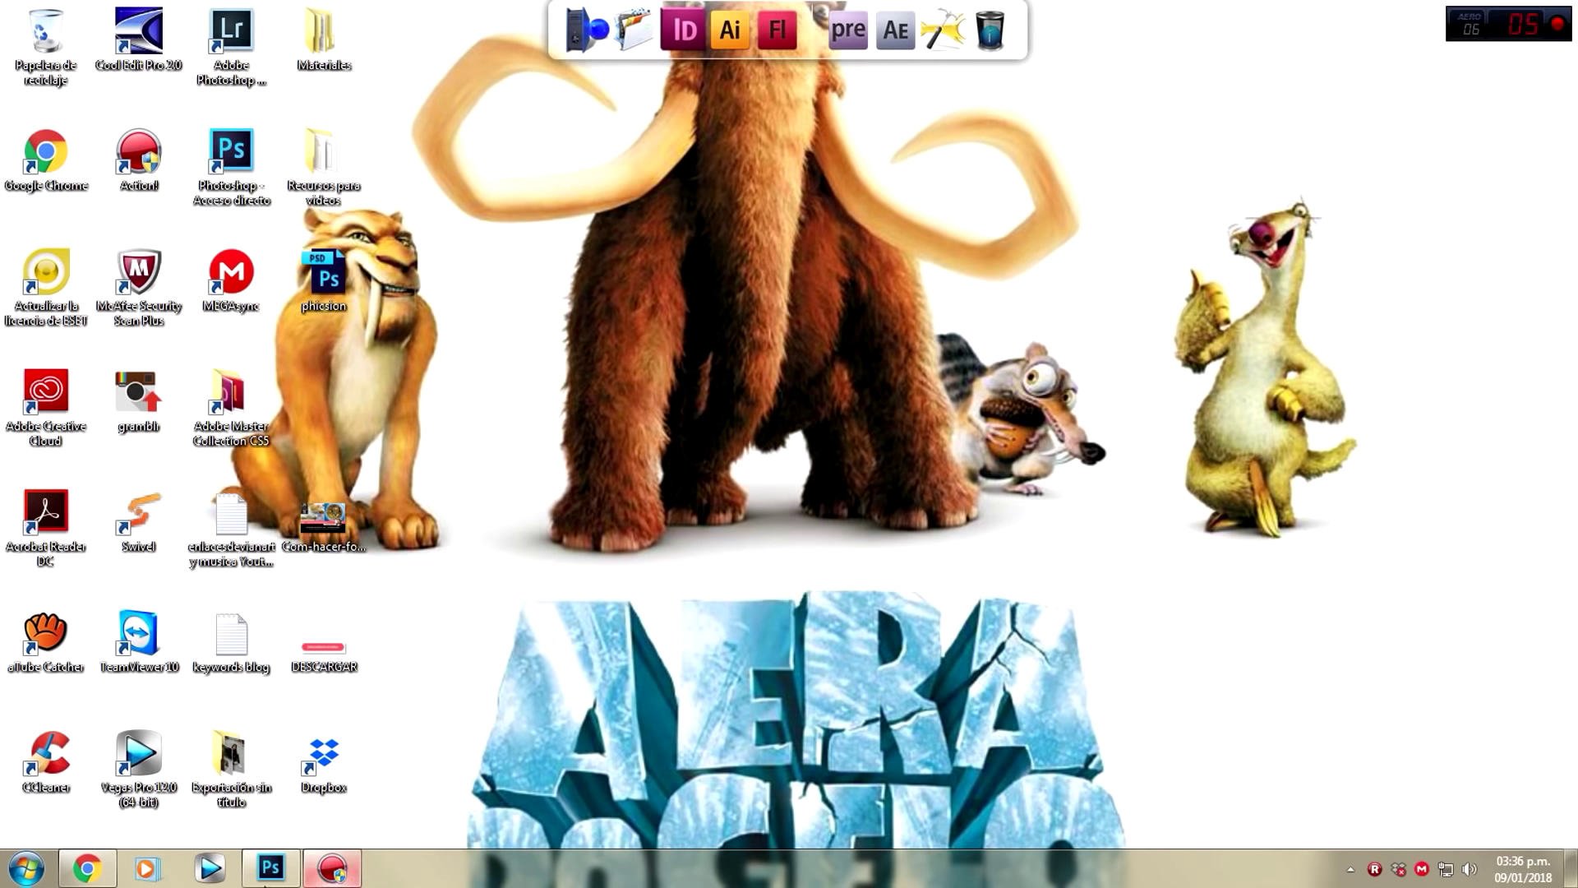
# Switch to Photoshop and duplicate the Capa 0 photo layer with Ctrl+J.
pyautogui.click(270, 867)
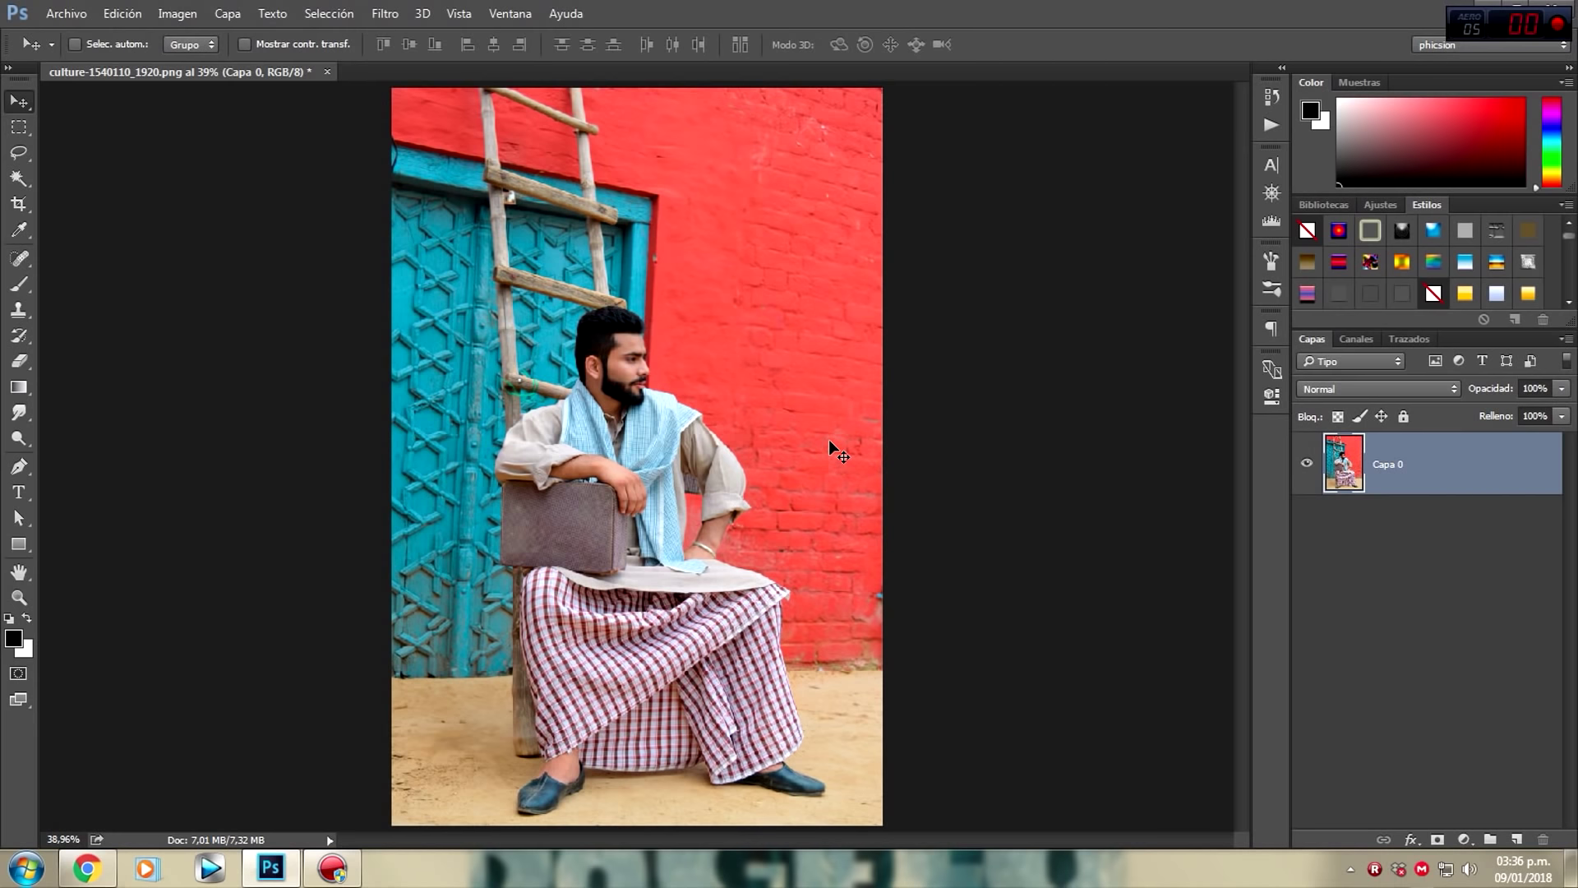
pyautogui.hotkey('ctrl', 'j')
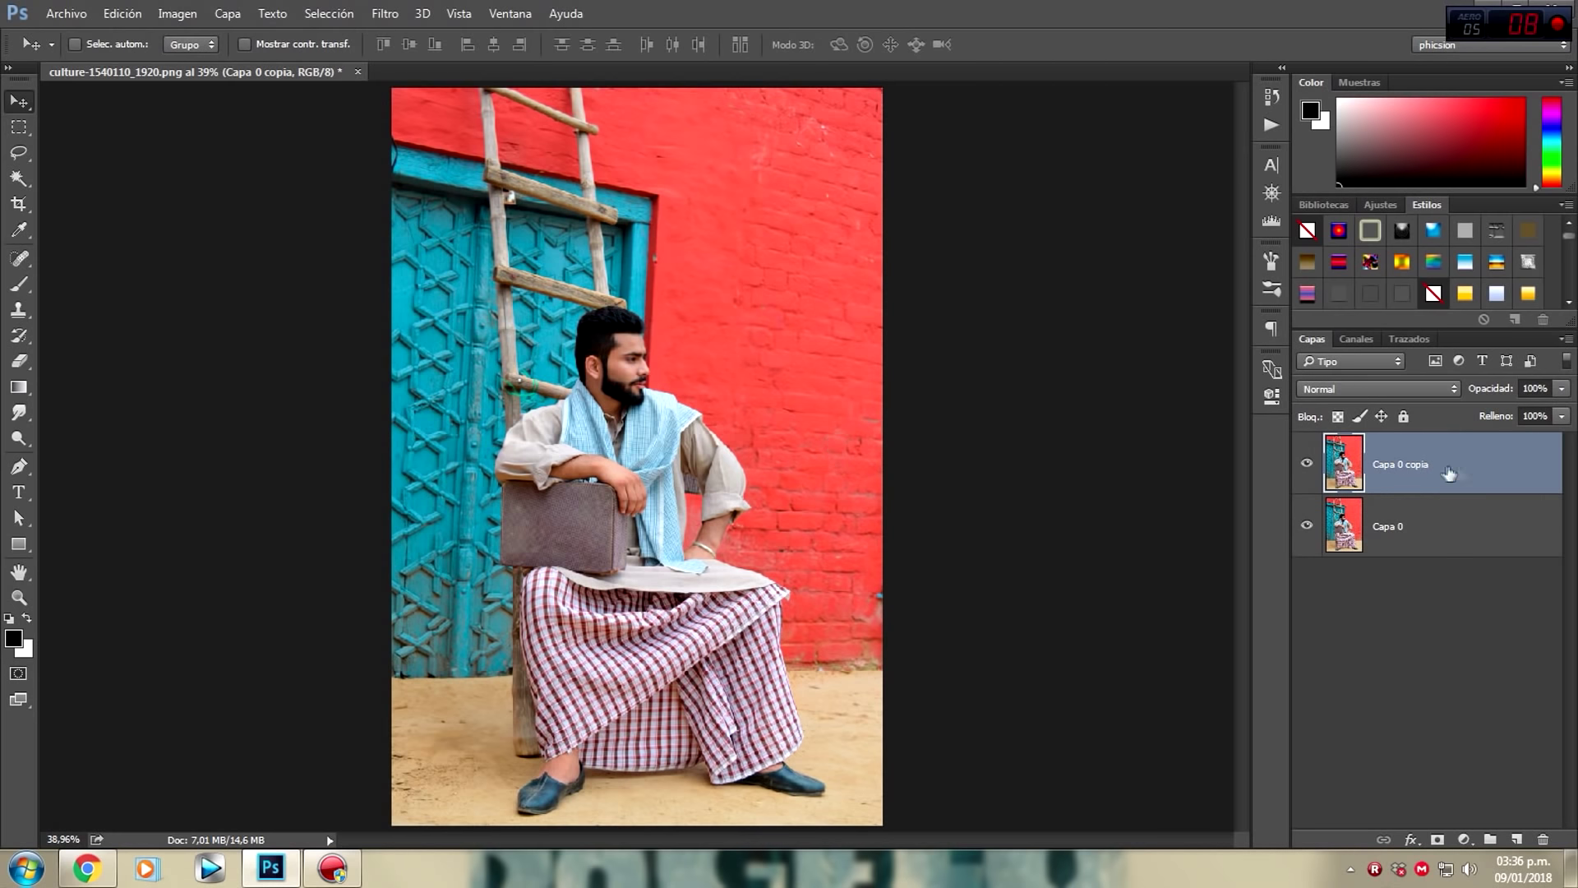
pyautogui.click(385, 13)
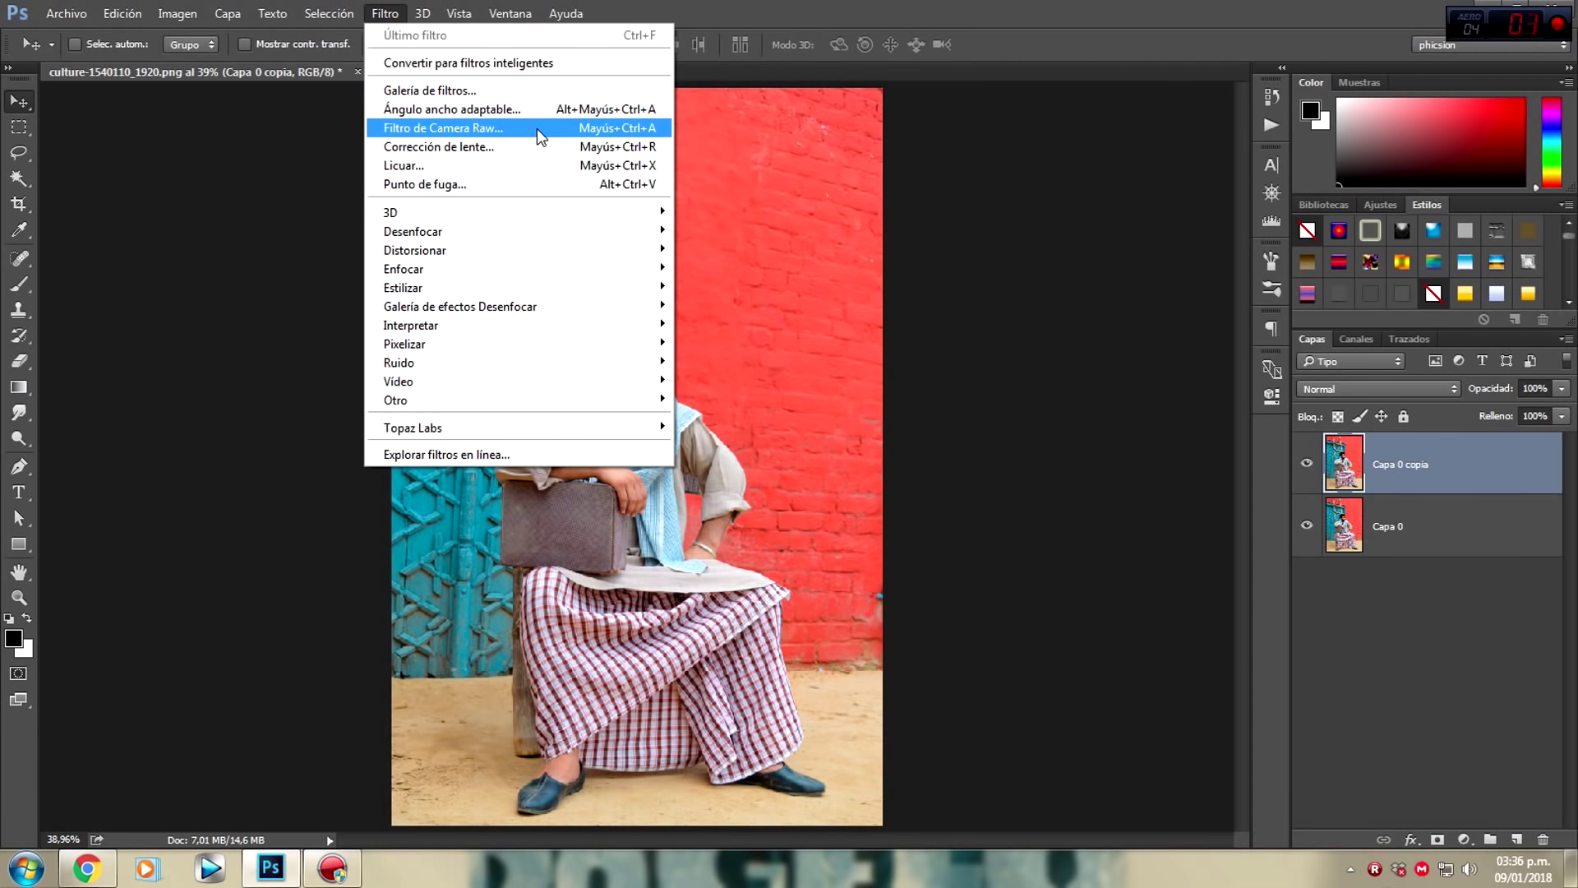
# In Camera Raw set Temperature -5, Contrast +13, Shadows +51, Highlights -13, Blacks -26, and raise Clarity.
pyautogui.click(536, 129)
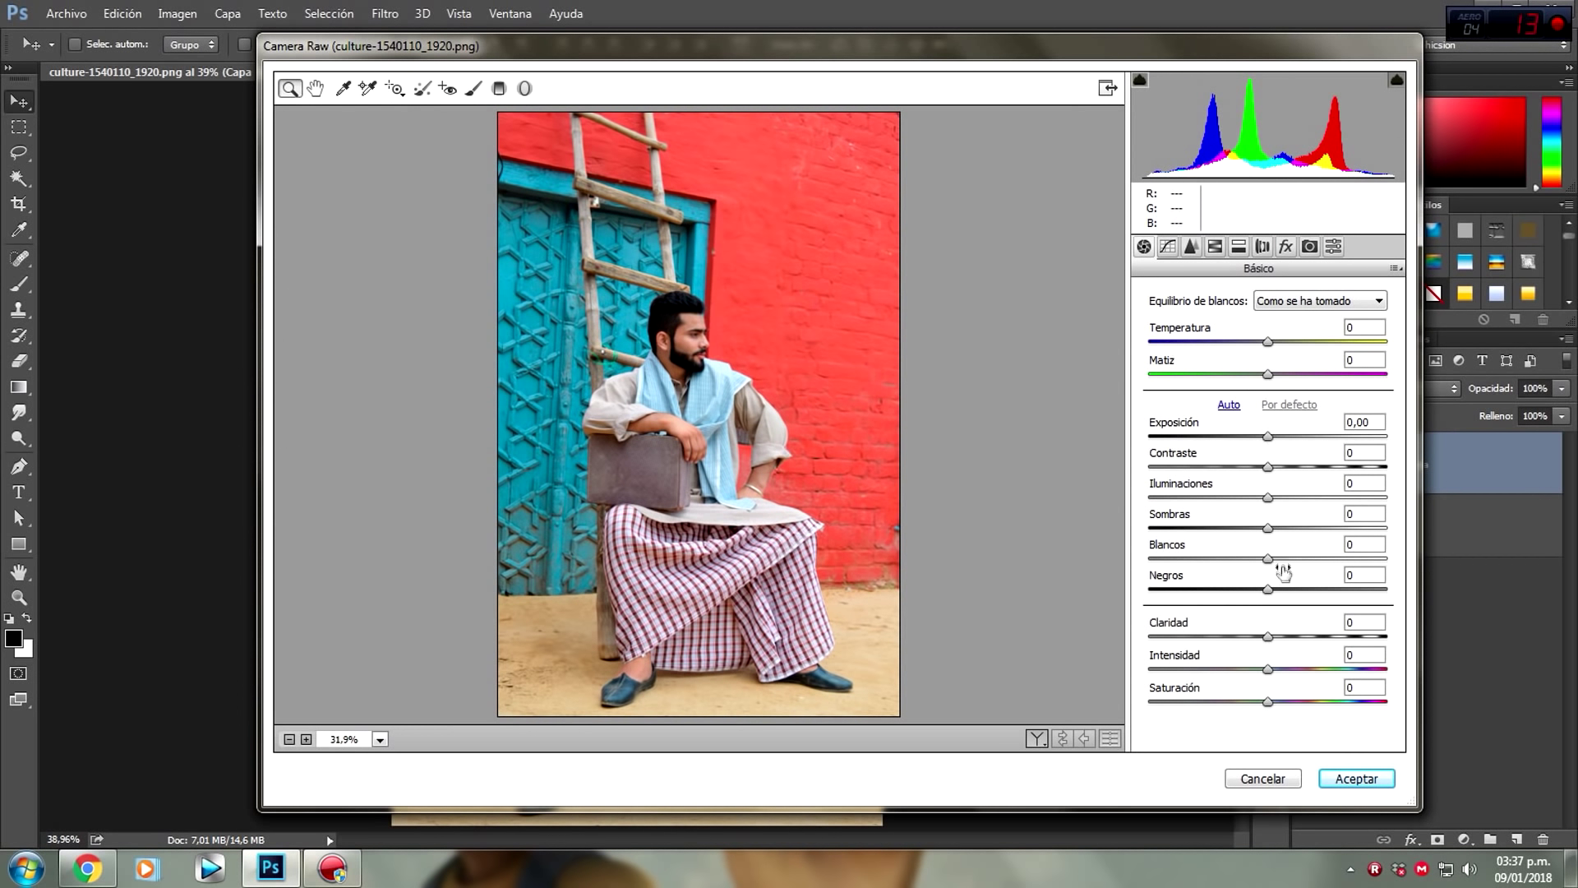
pyautogui.moveTo(1265, 340); pyautogui.dragTo(1259, 338)
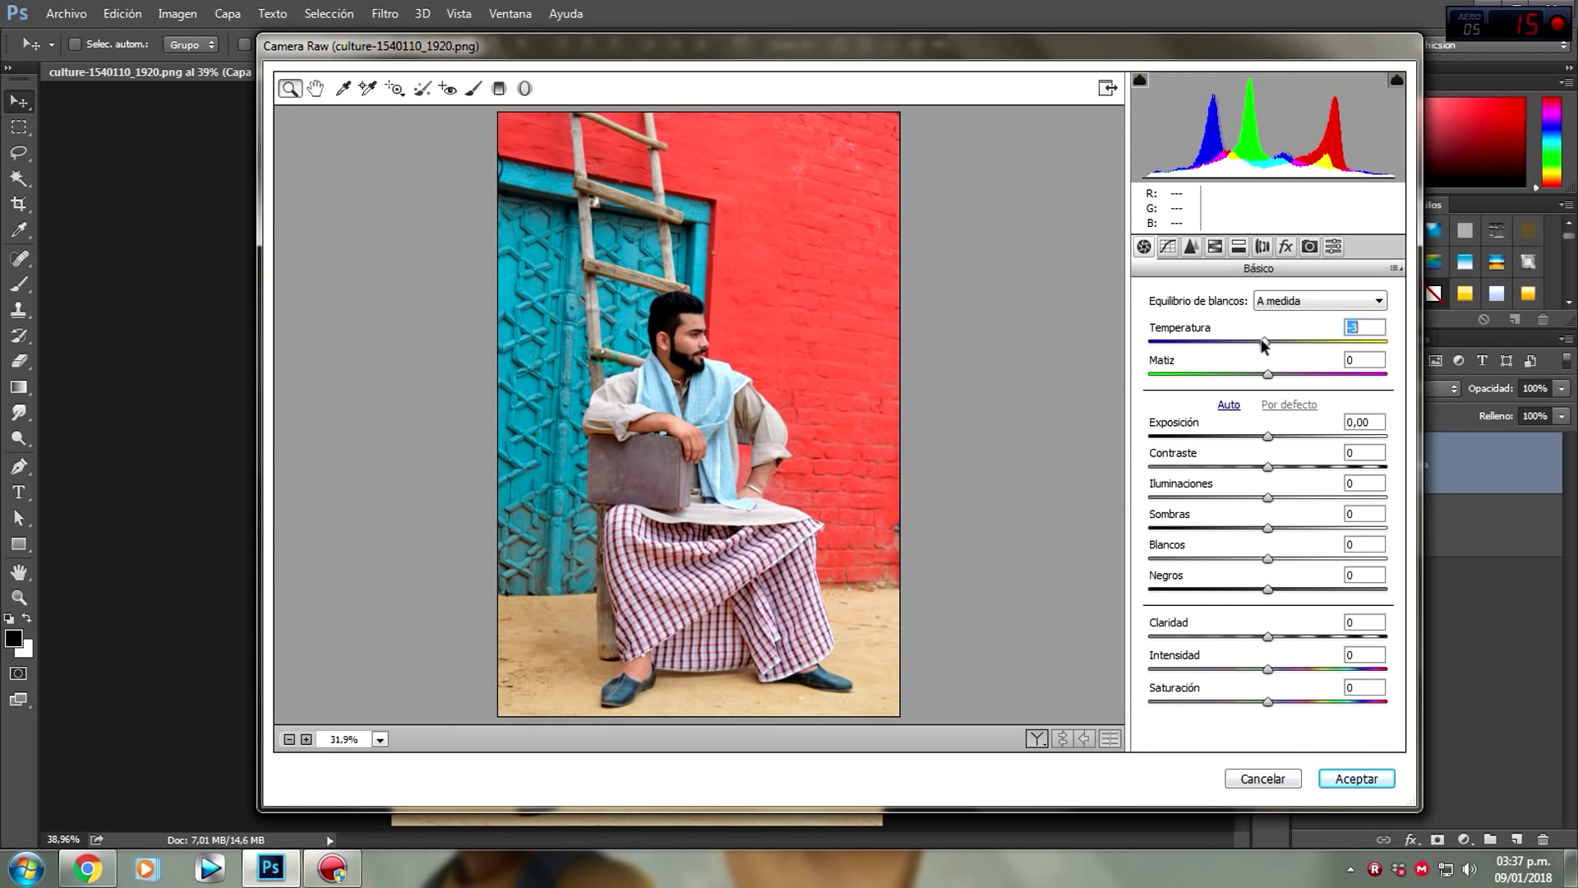
pyautogui.moveTo(1268, 467); pyautogui.dragTo(1283, 466)
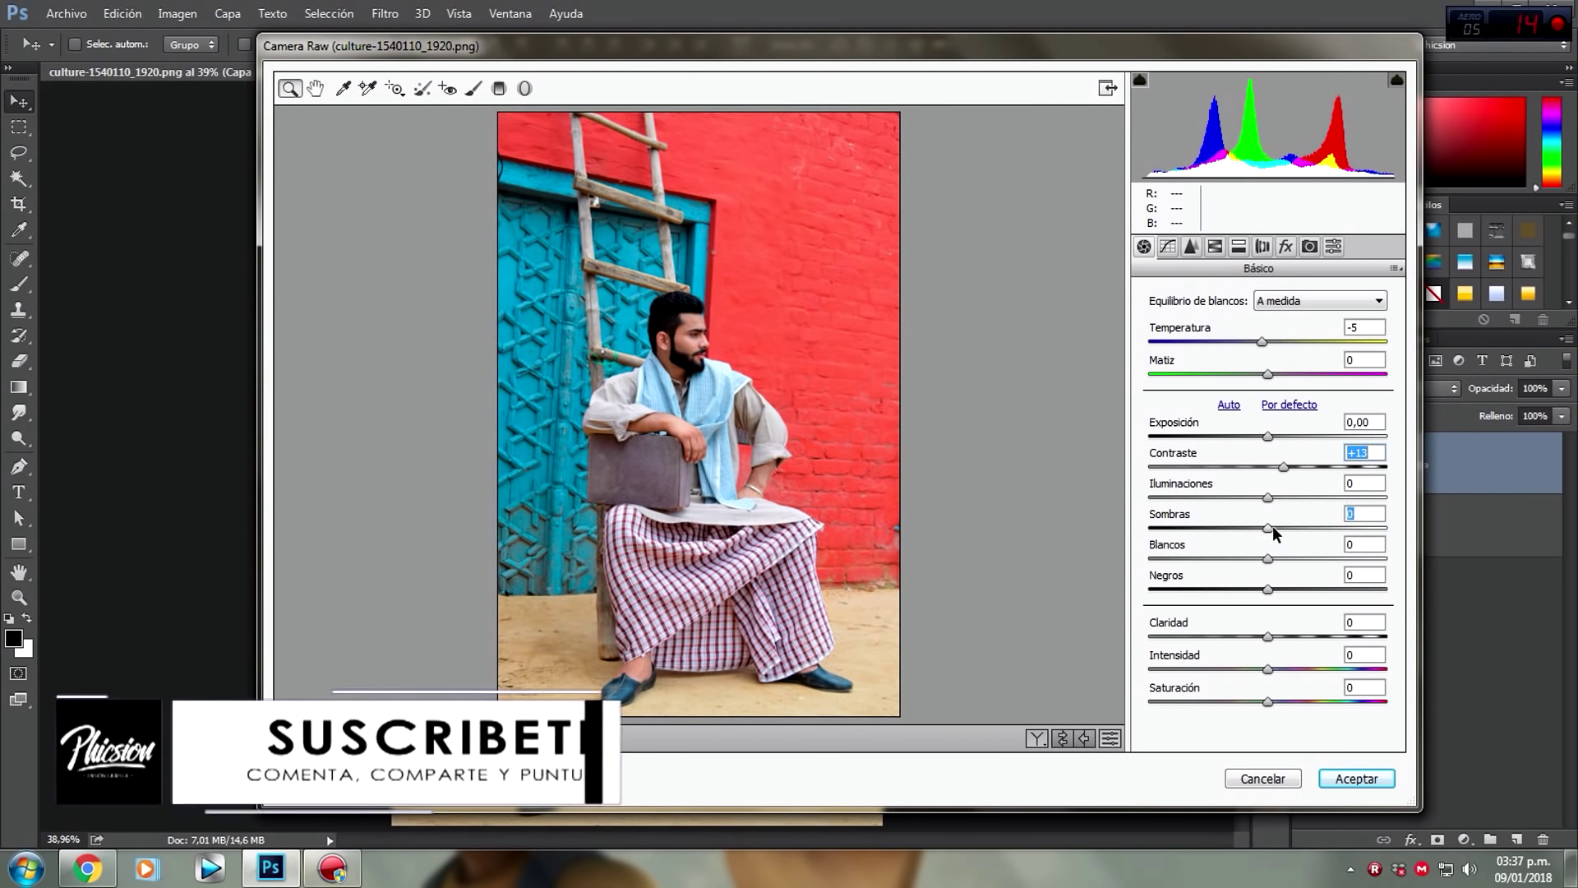
pyautogui.moveTo(1270, 527); pyautogui.dragTo(1329, 527)
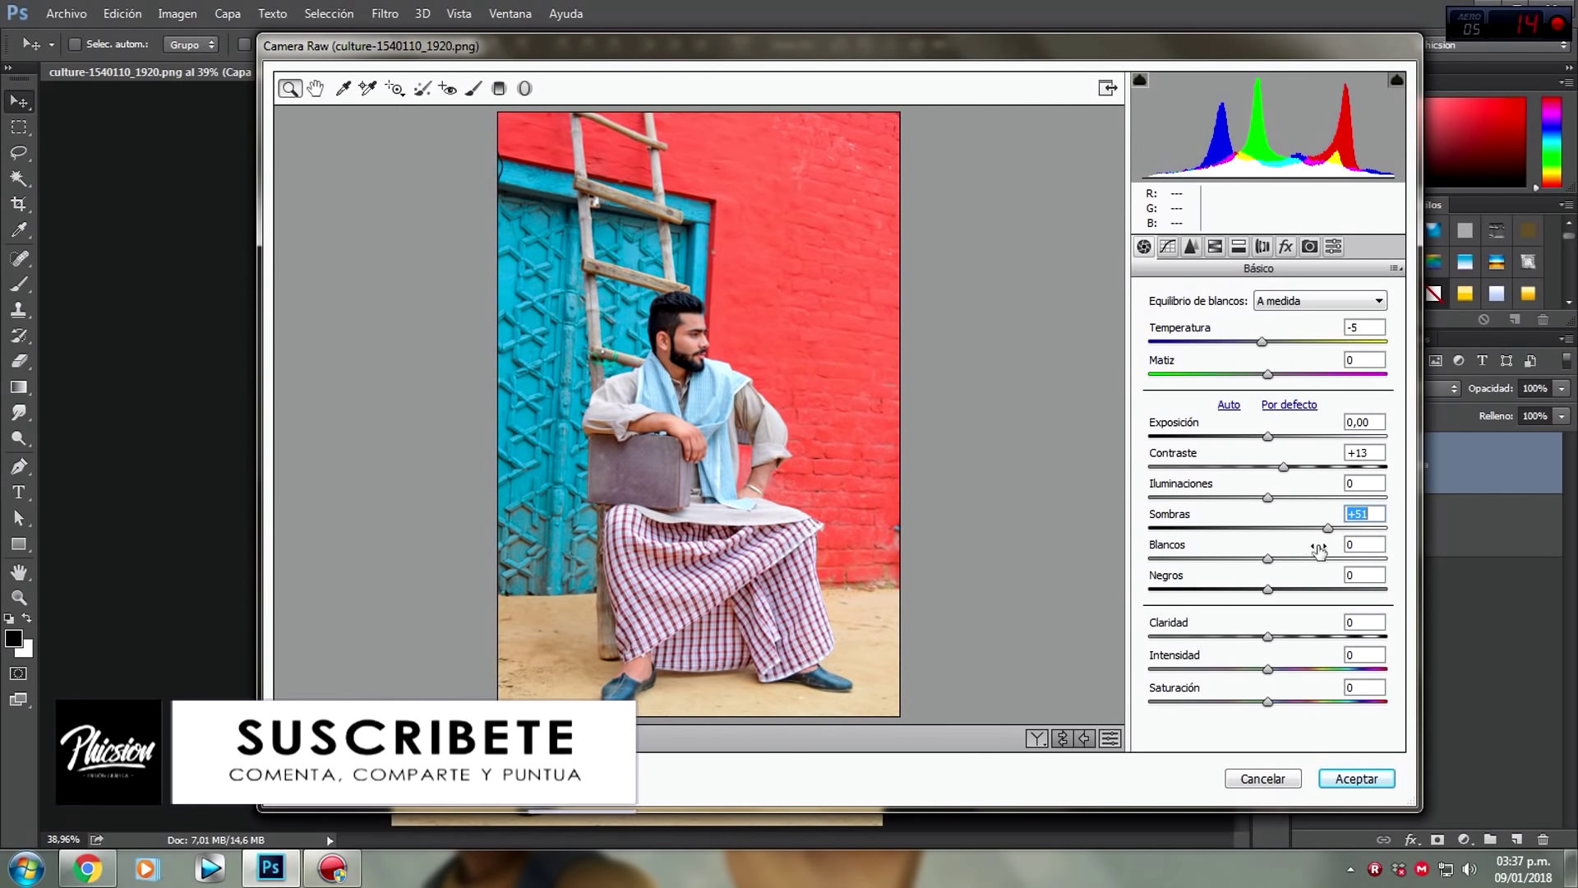
pyautogui.moveTo(1268, 589); pyautogui.dragTo(1237, 588)
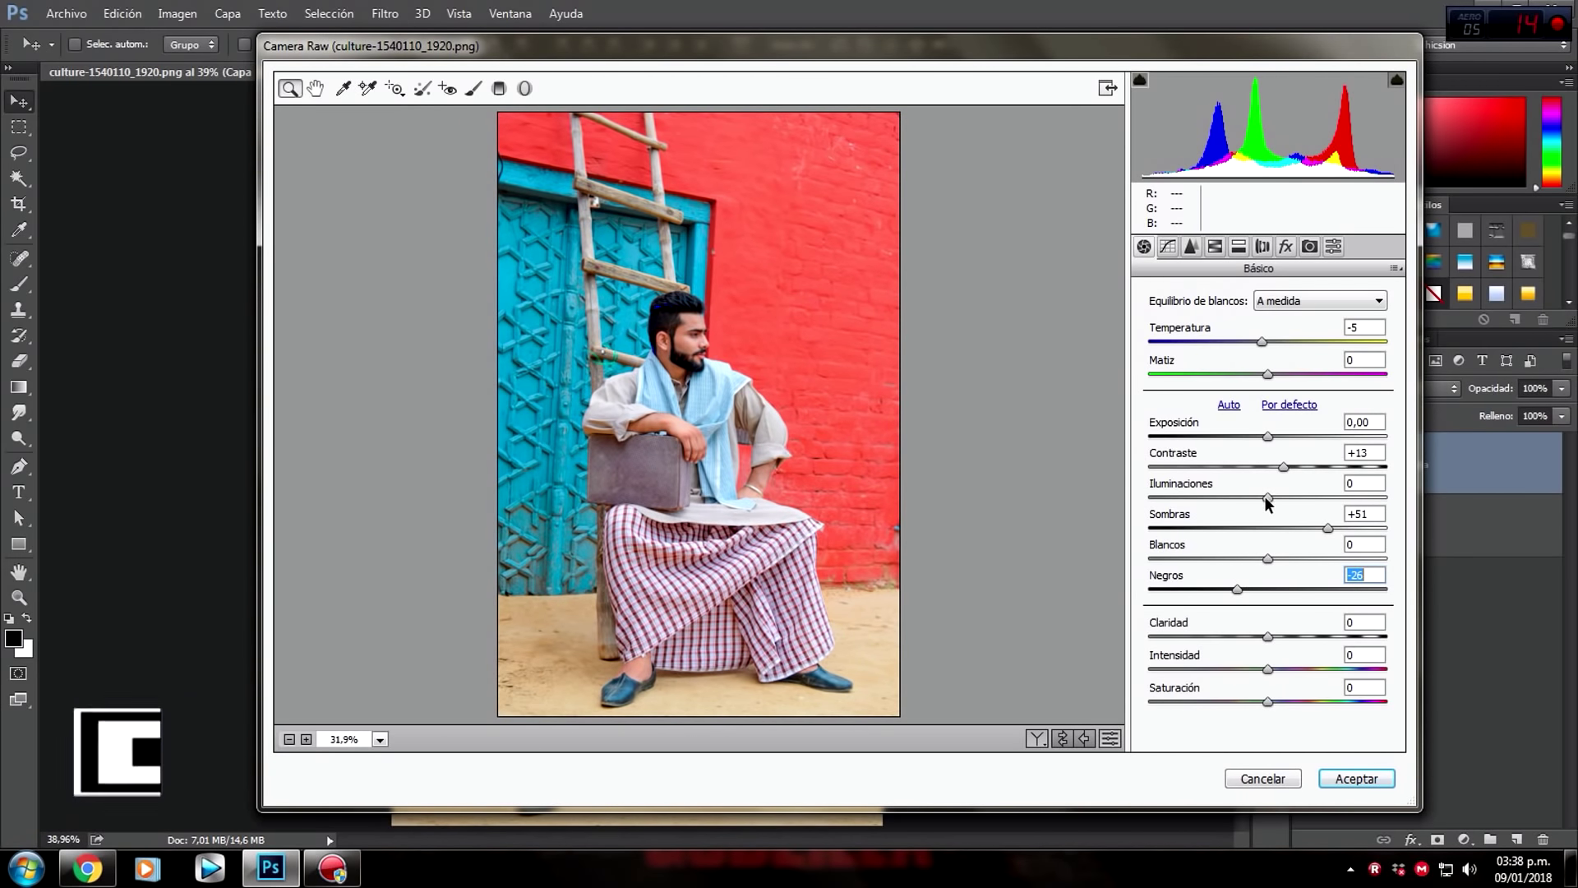
pyautogui.moveTo(1265, 497); pyautogui.dragTo(1251, 496)
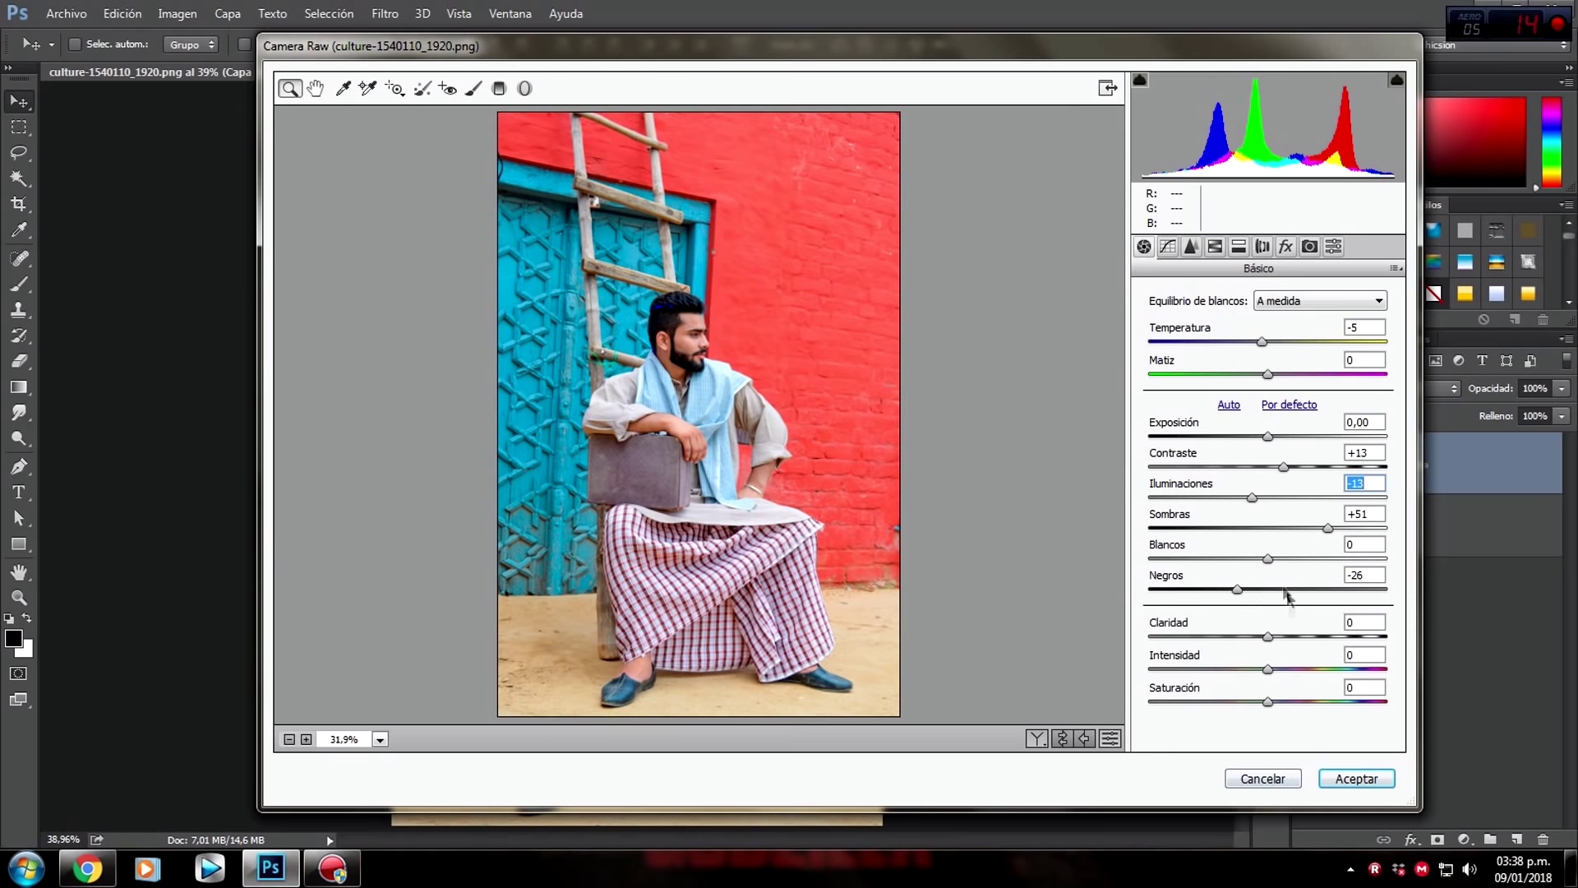
pyautogui.moveTo(1268, 636); pyautogui.dragTo(1352, 638)
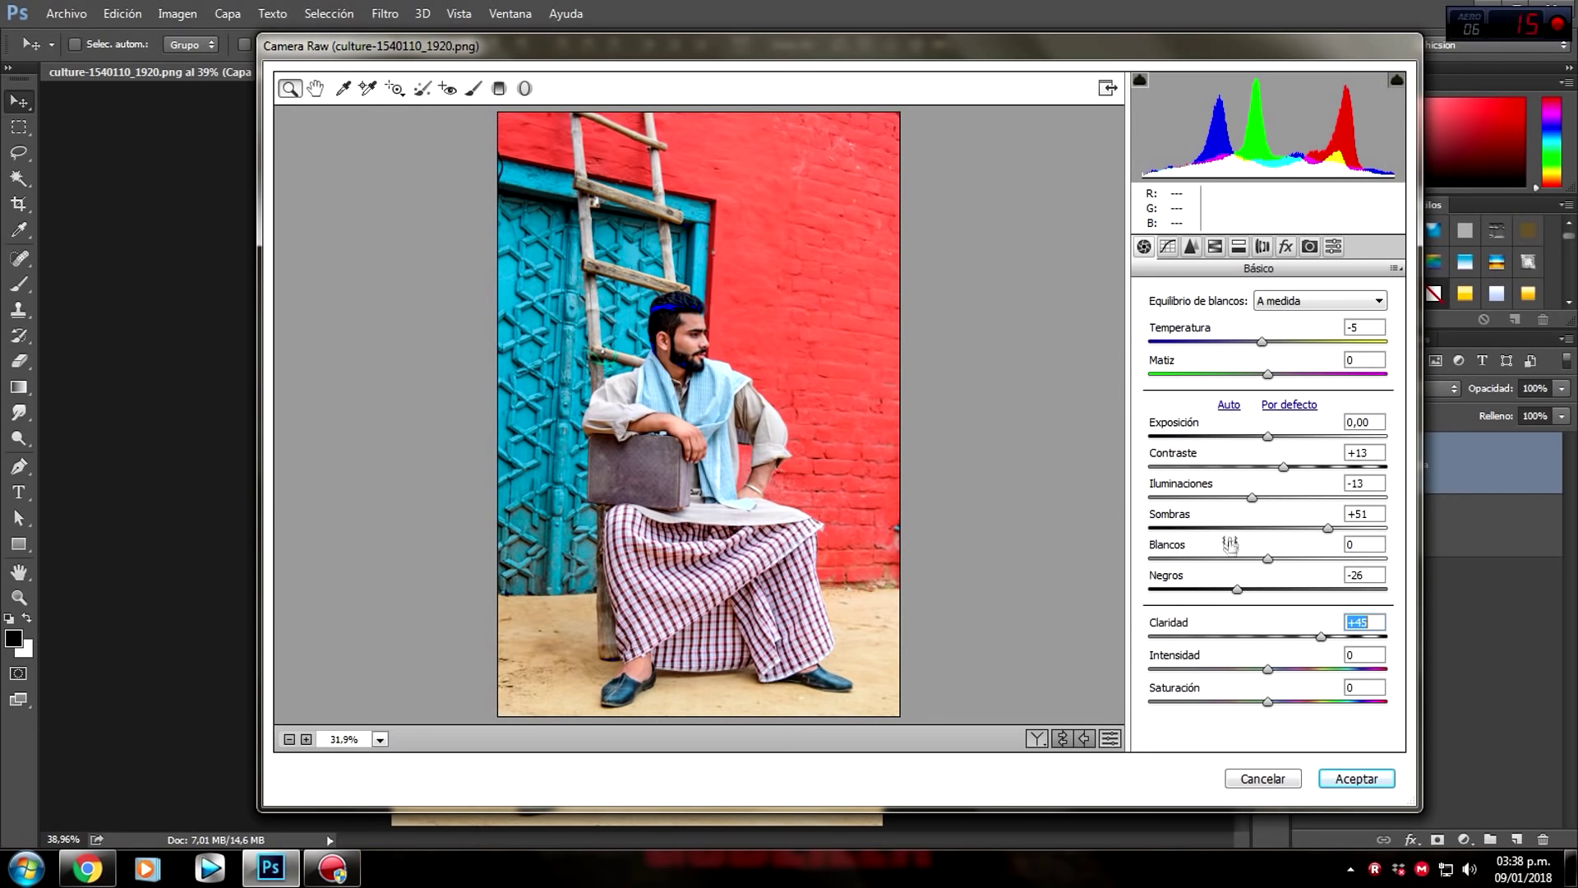
pyautogui.click(1167, 246)
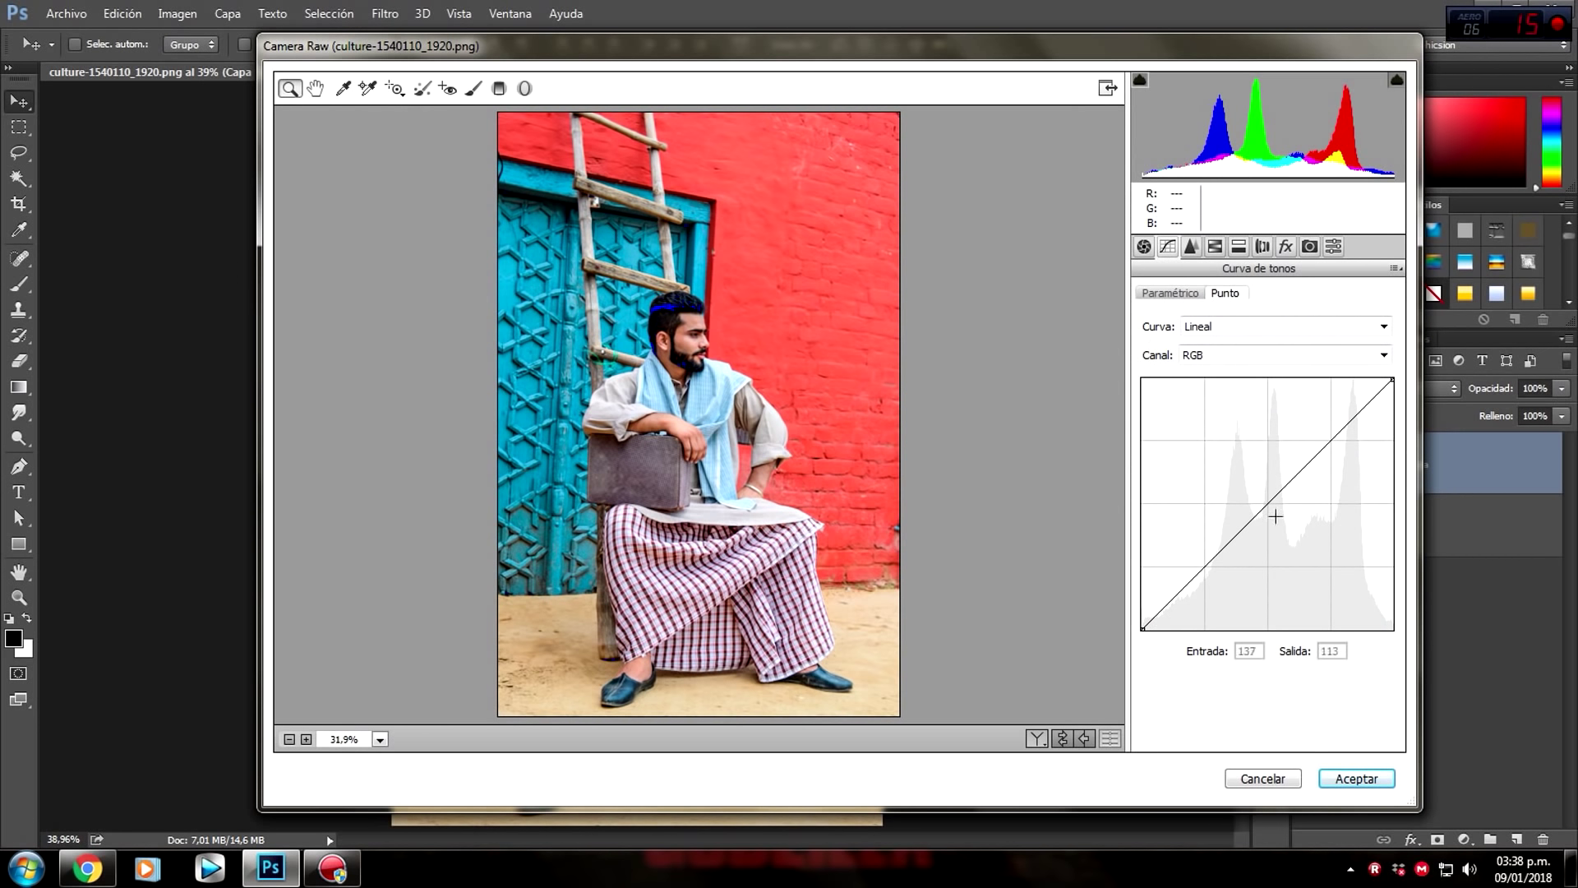
# Build a faded S tone curve with black point at 0/29 and white point at 255/218.
pyautogui.click(1270, 502)
pyautogui.click(1331, 440)
pyautogui.click(1201, 566)
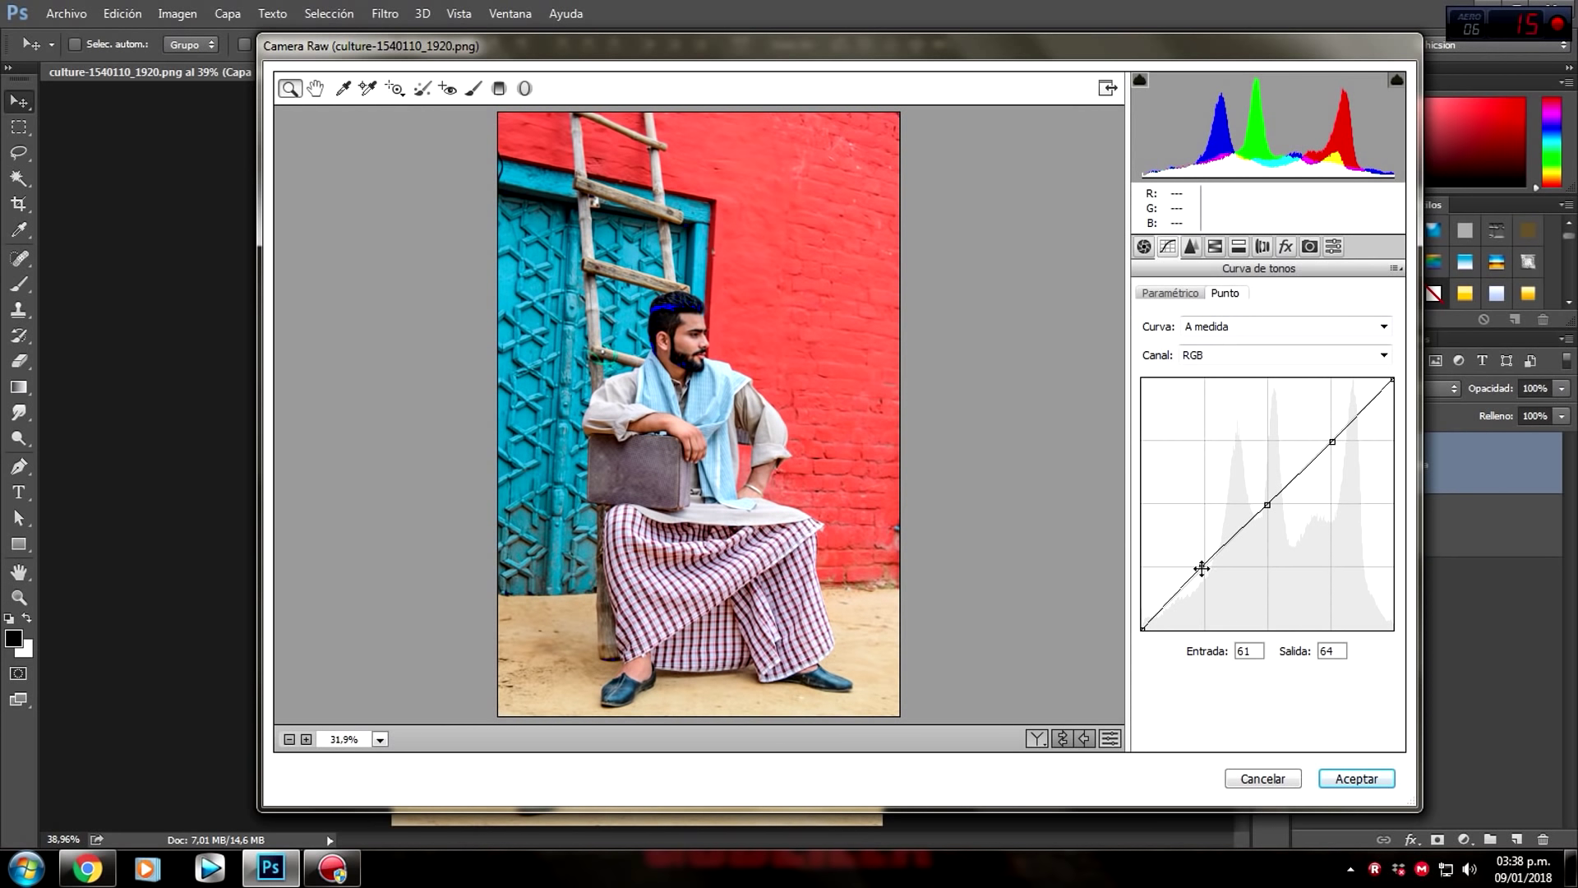
pyautogui.moveTo(1201, 566); pyautogui.dragTo(1206, 576)
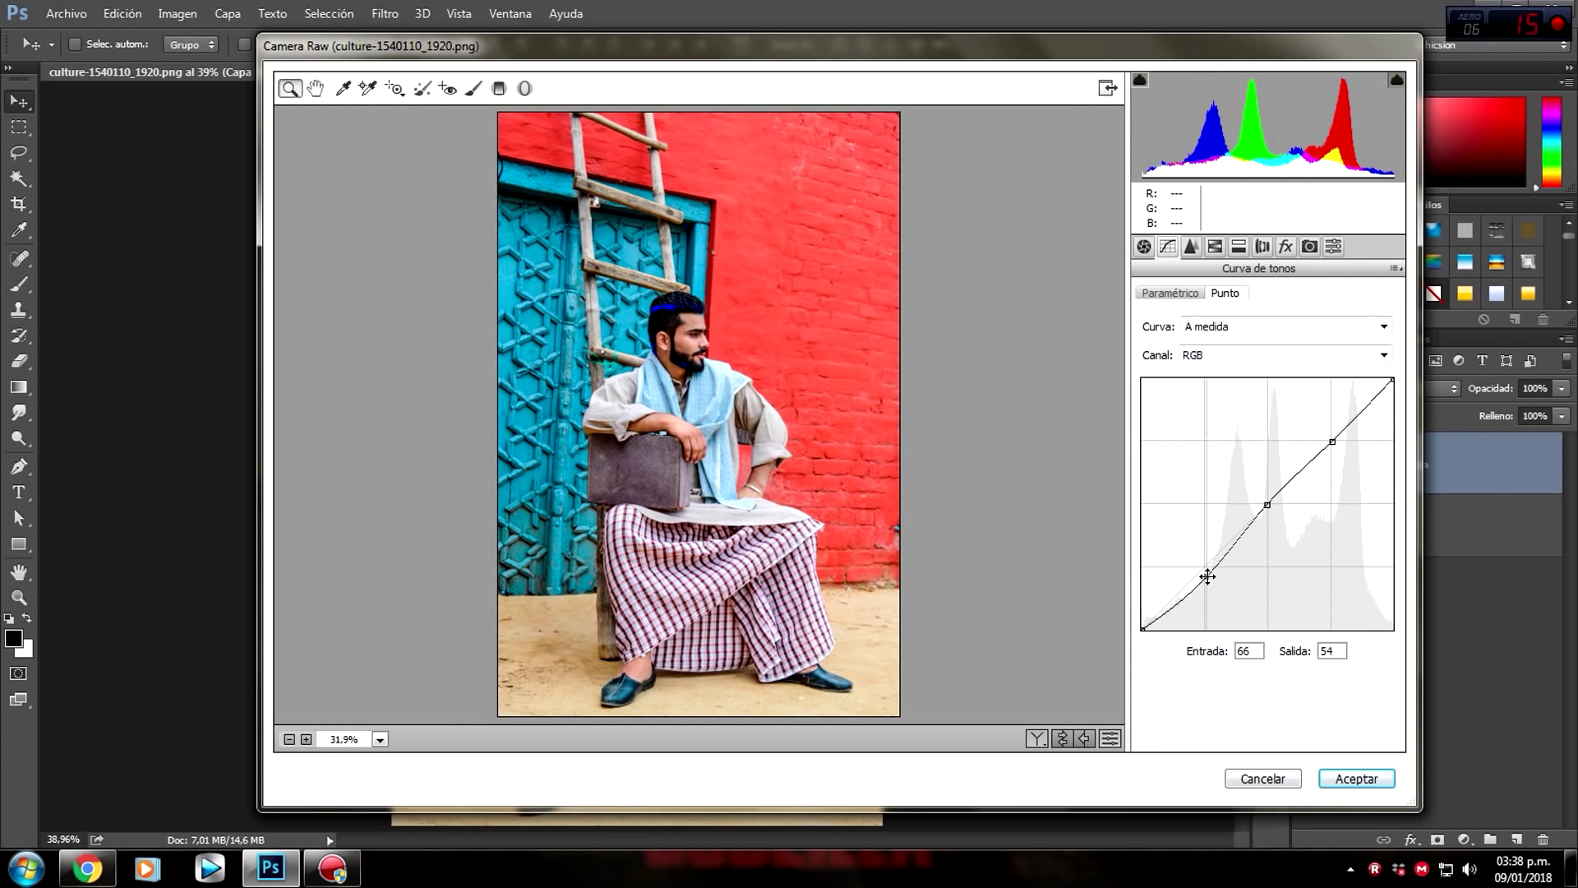
pyautogui.moveTo(1336, 444); pyautogui.dragTo(1336, 445)
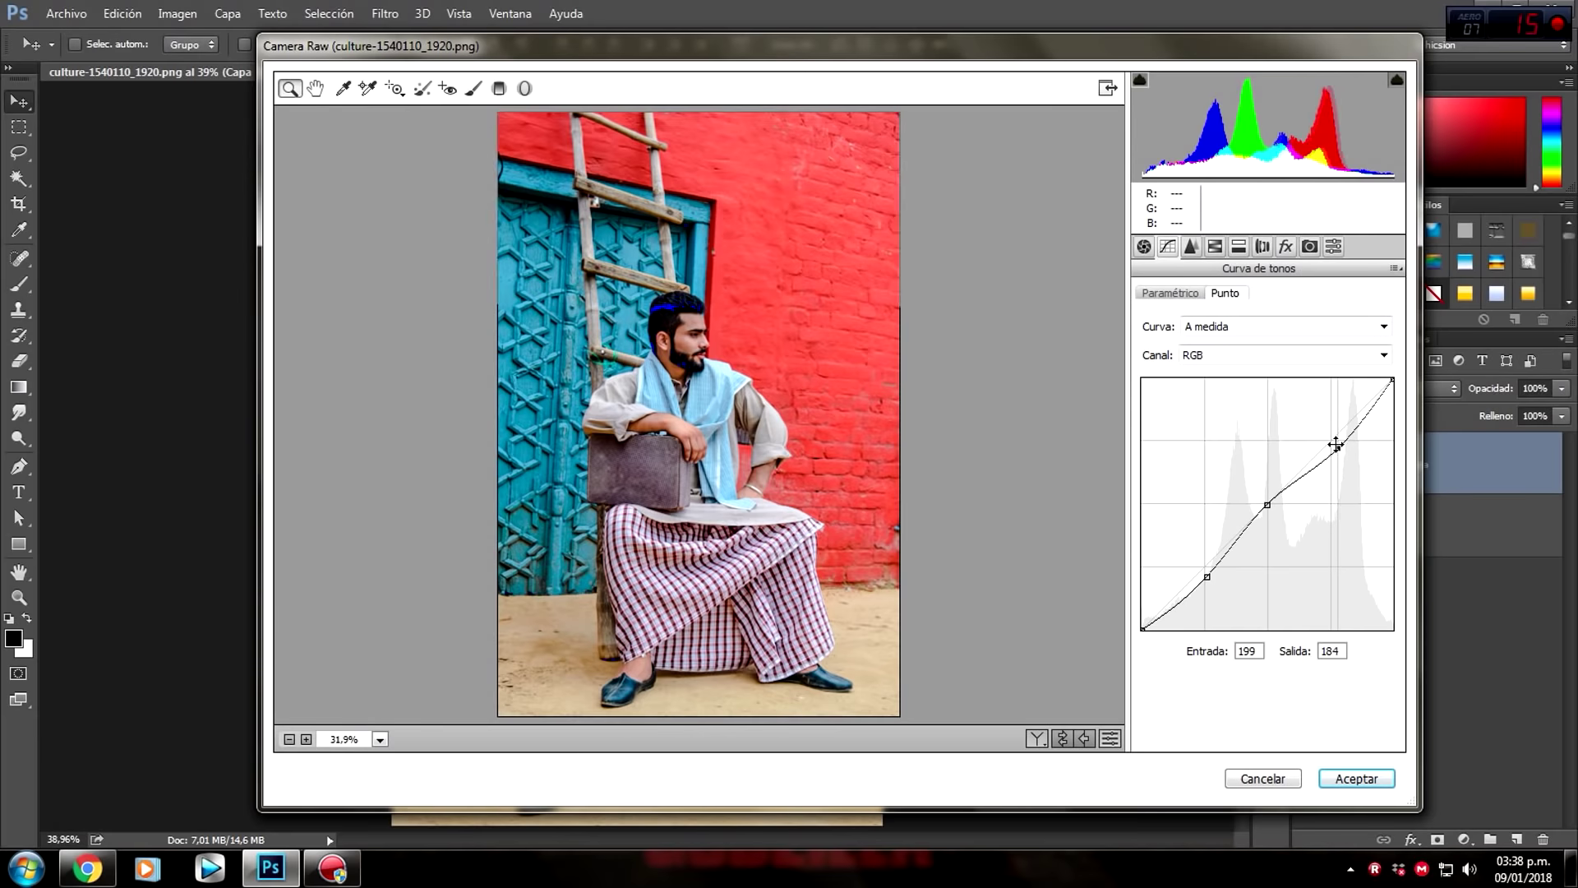
pyautogui.click(1391, 378)
pyautogui.moveTo(1391, 379); pyautogui.dragTo(1395, 415)
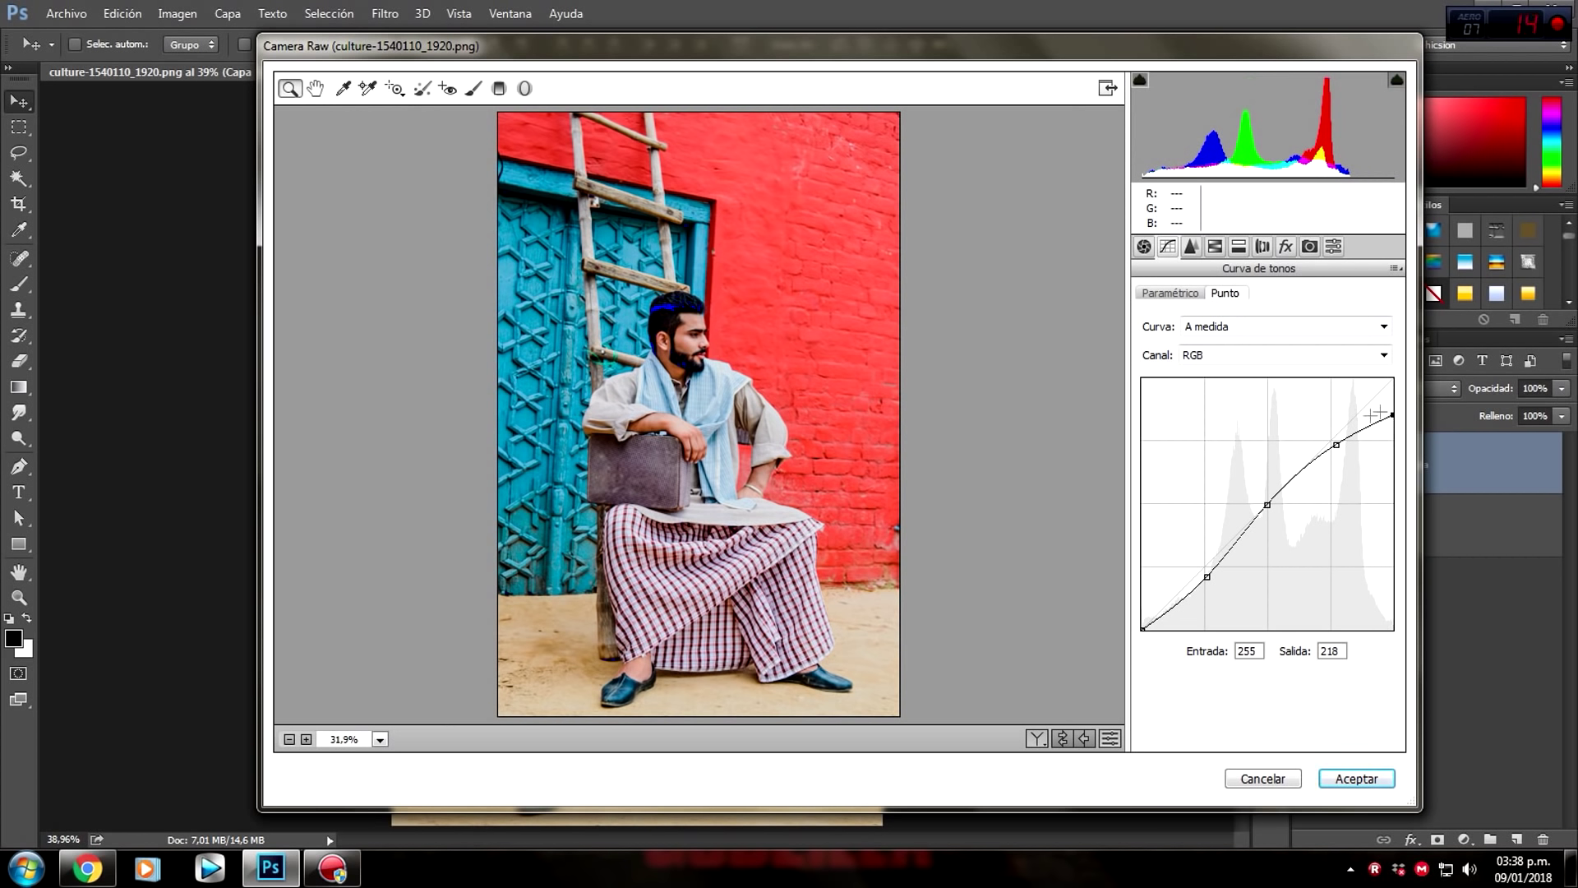
pyautogui.moveTo(1141, 628); pyautogui.dragTo(1142, 602)
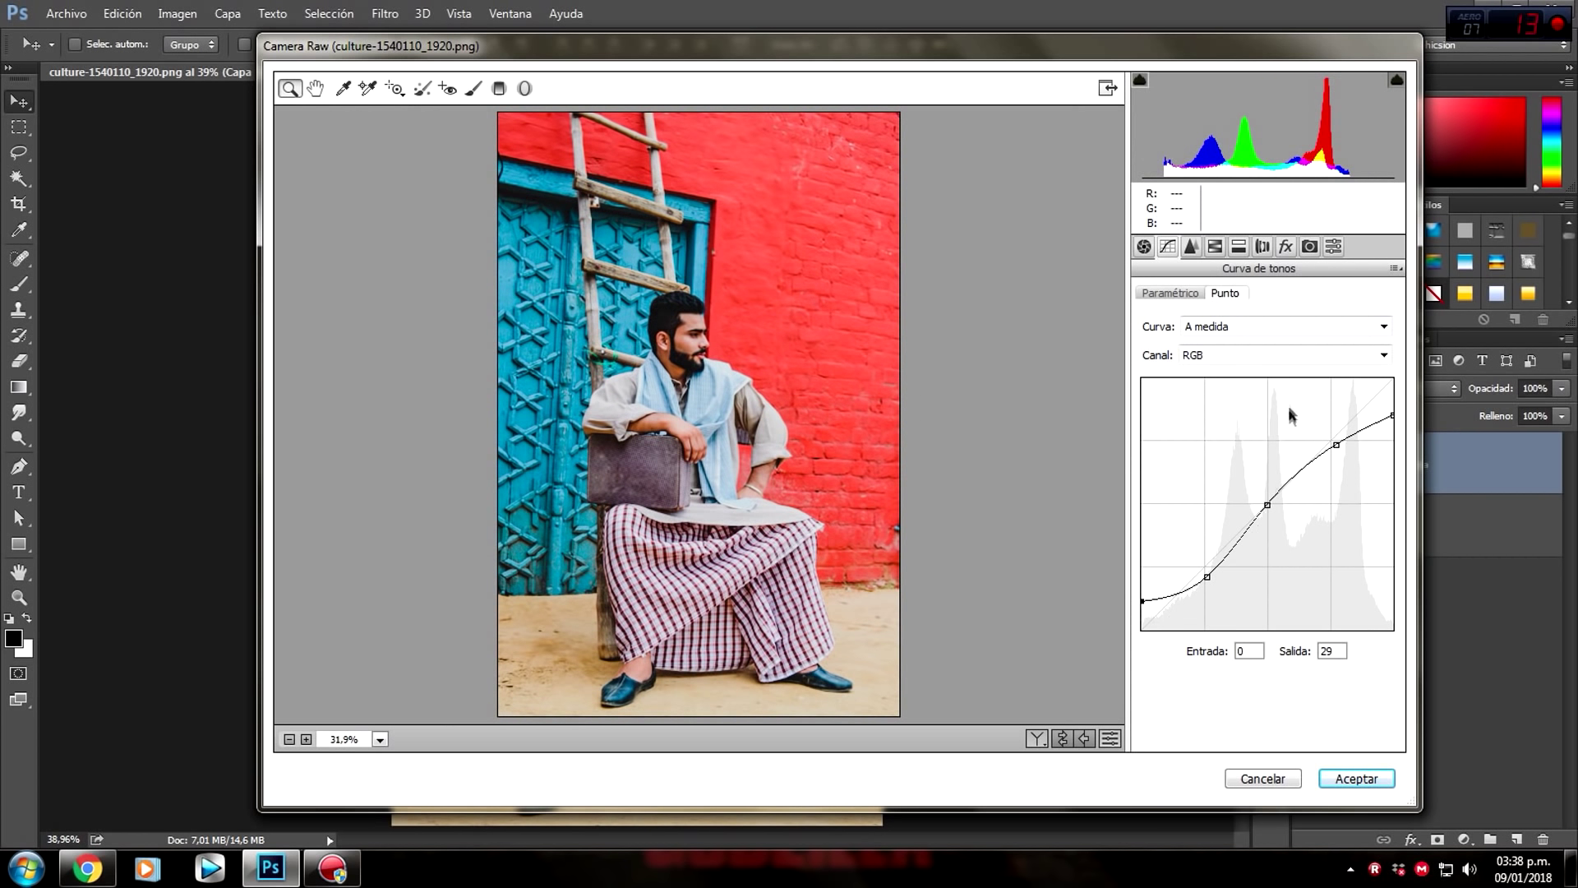
# Raise a point on the blue channel curve to 63/69.
pyautogui.click(1298, 352)
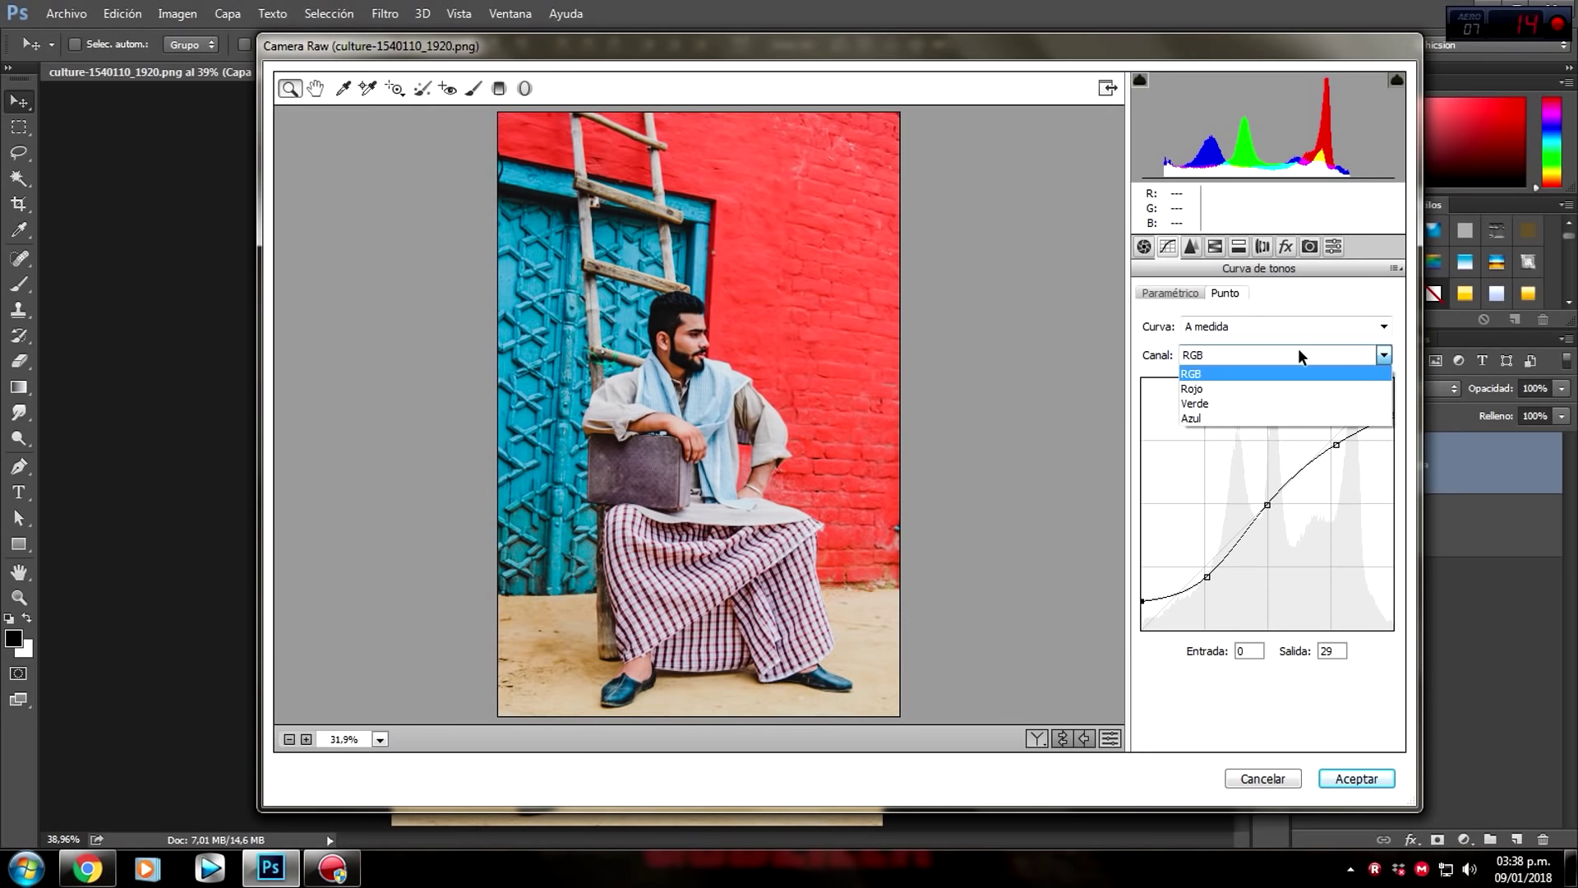
pyautogui.click(1253, 417)
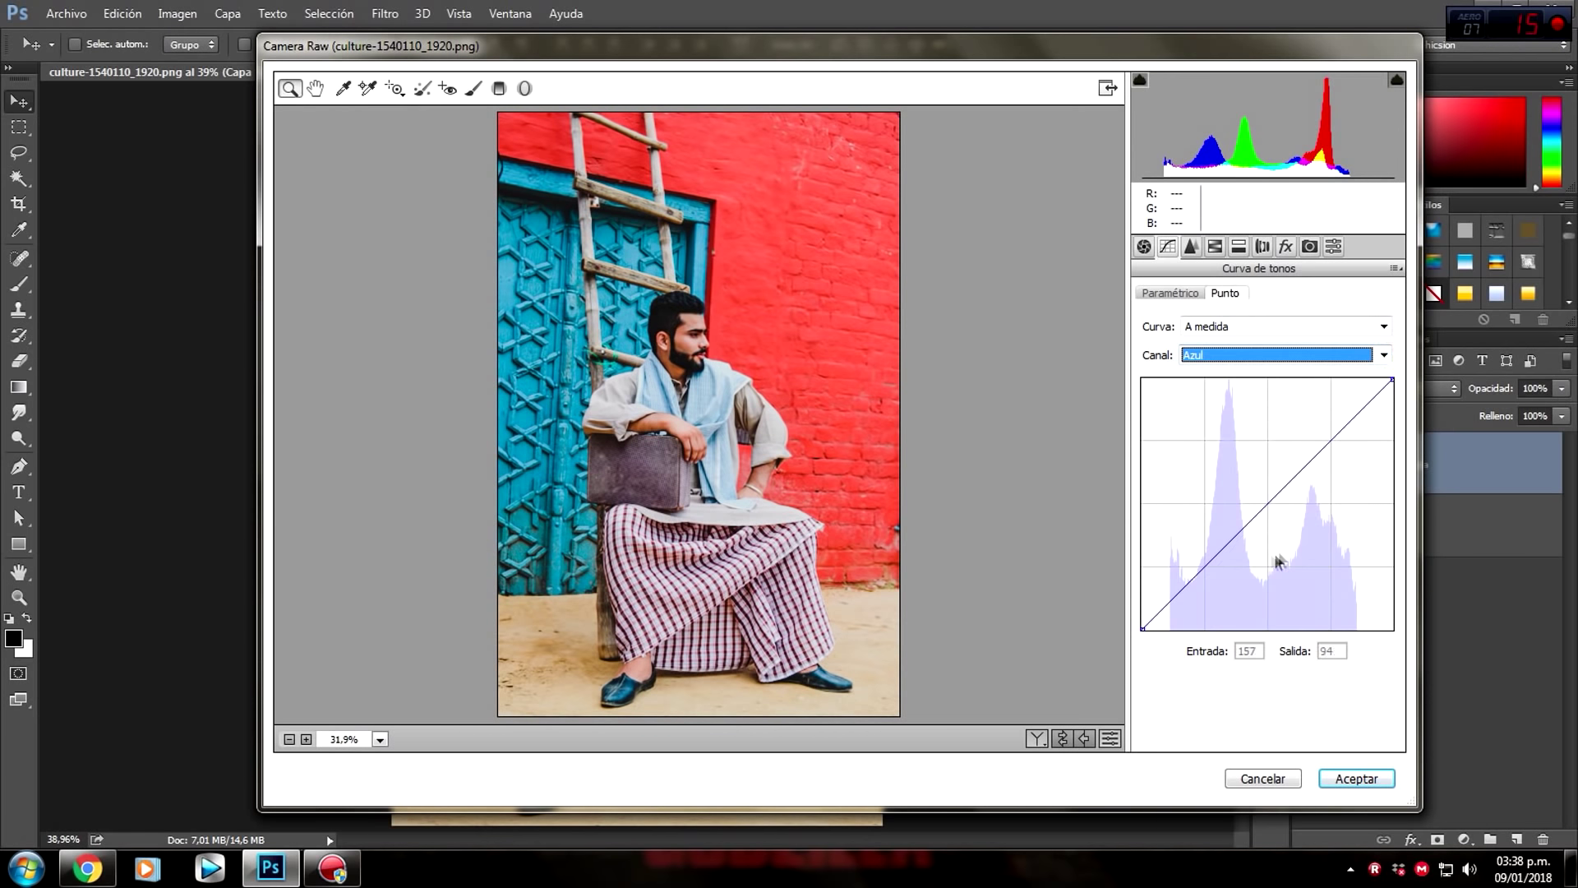
pyautogui.click(1203, 570)
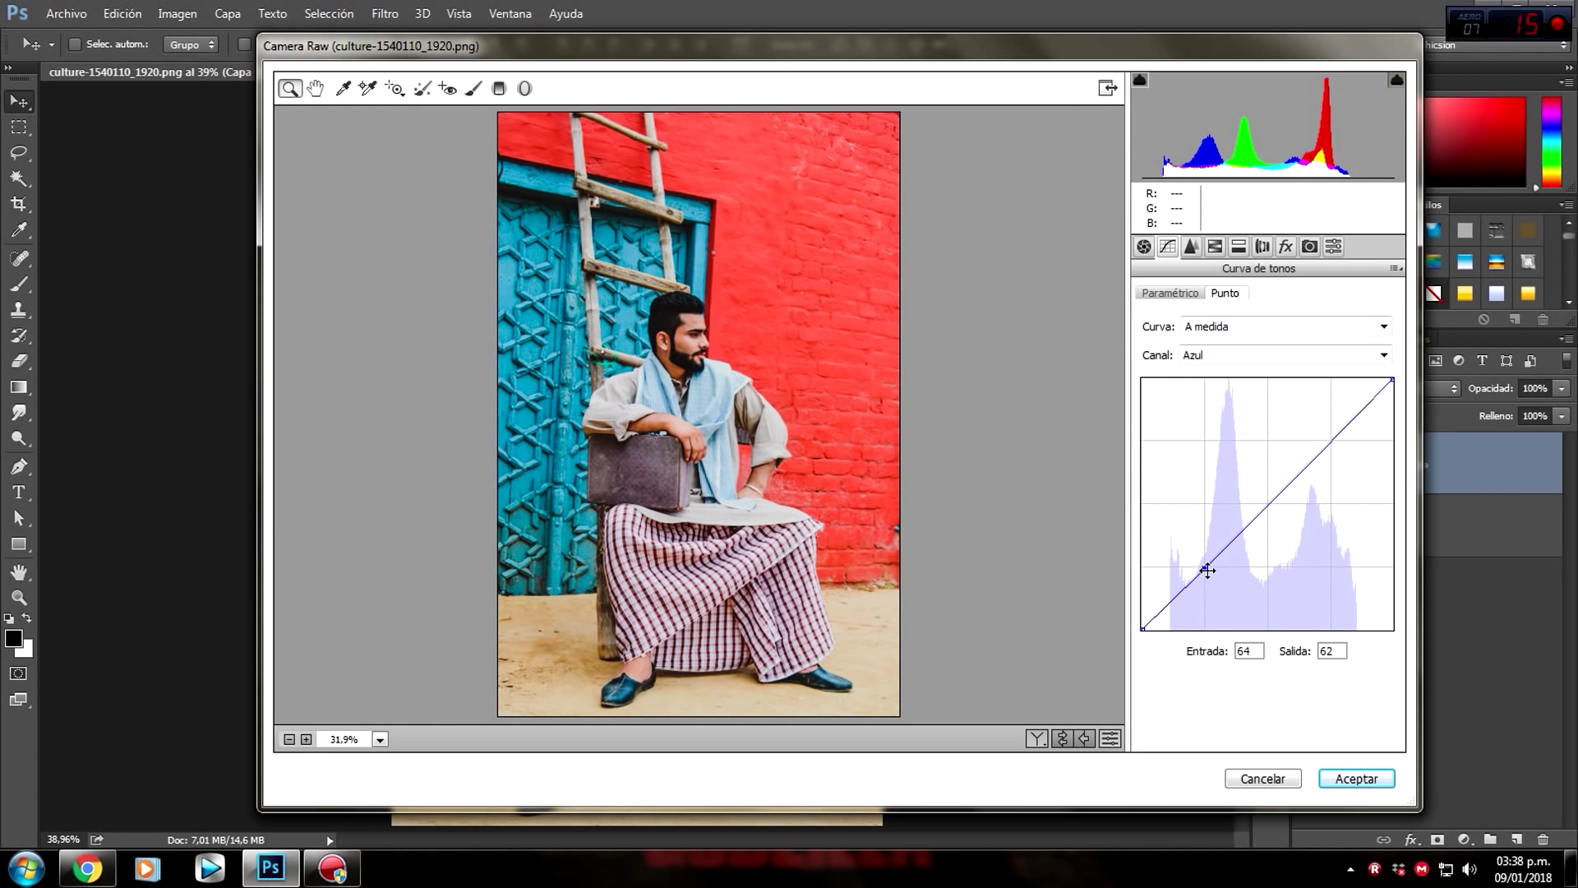
pyautogui.moveTo(1203, 568); pyautogui.dragTo(1203, 561)
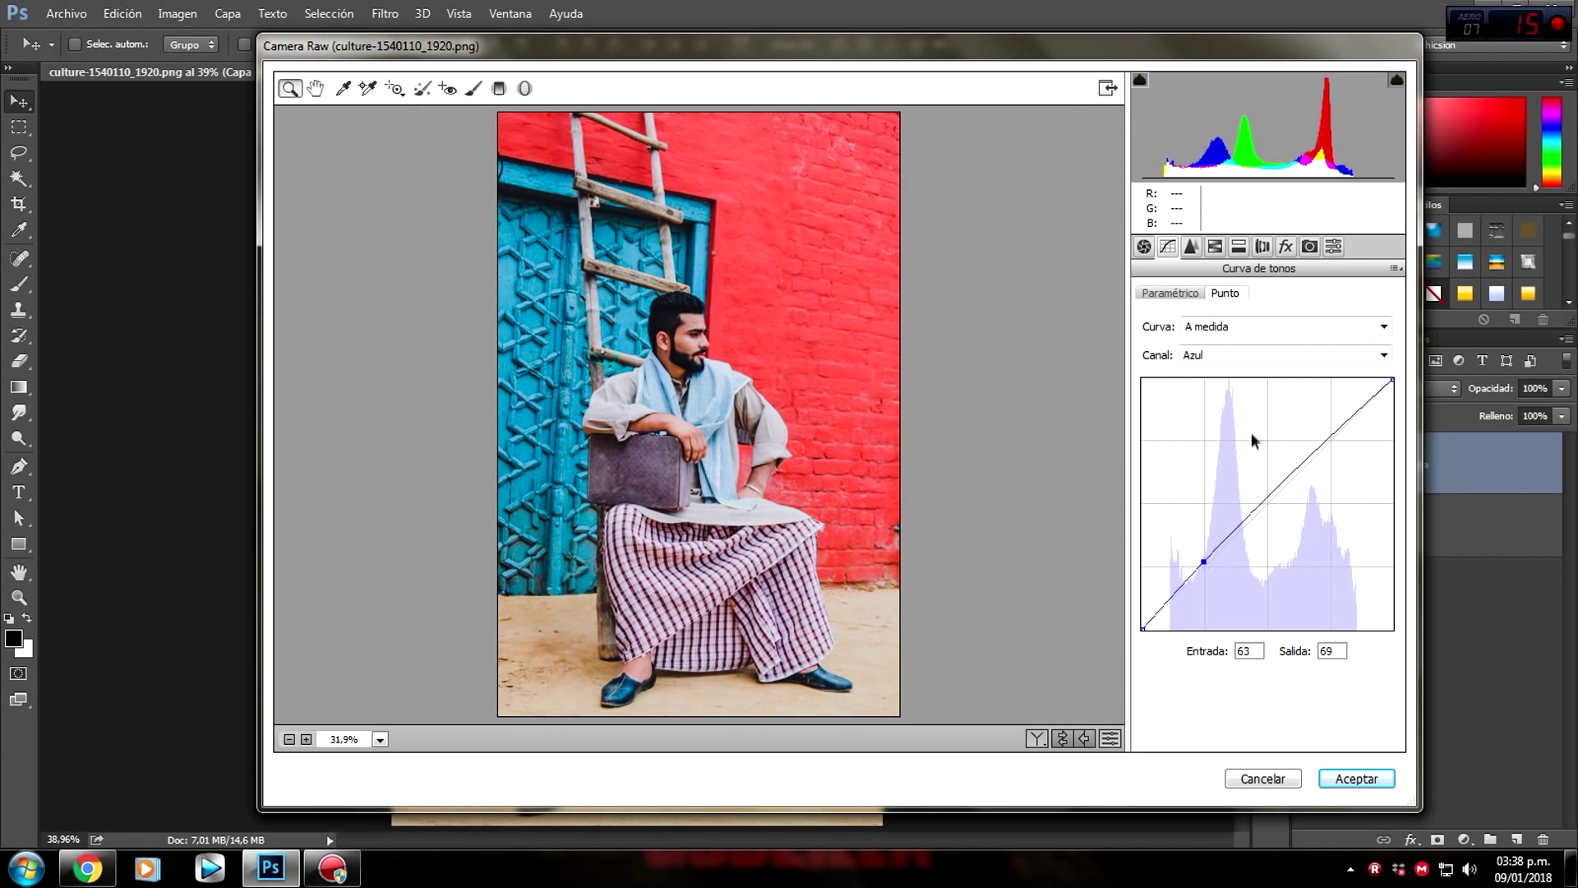
pyautogui.click(1239, 247)
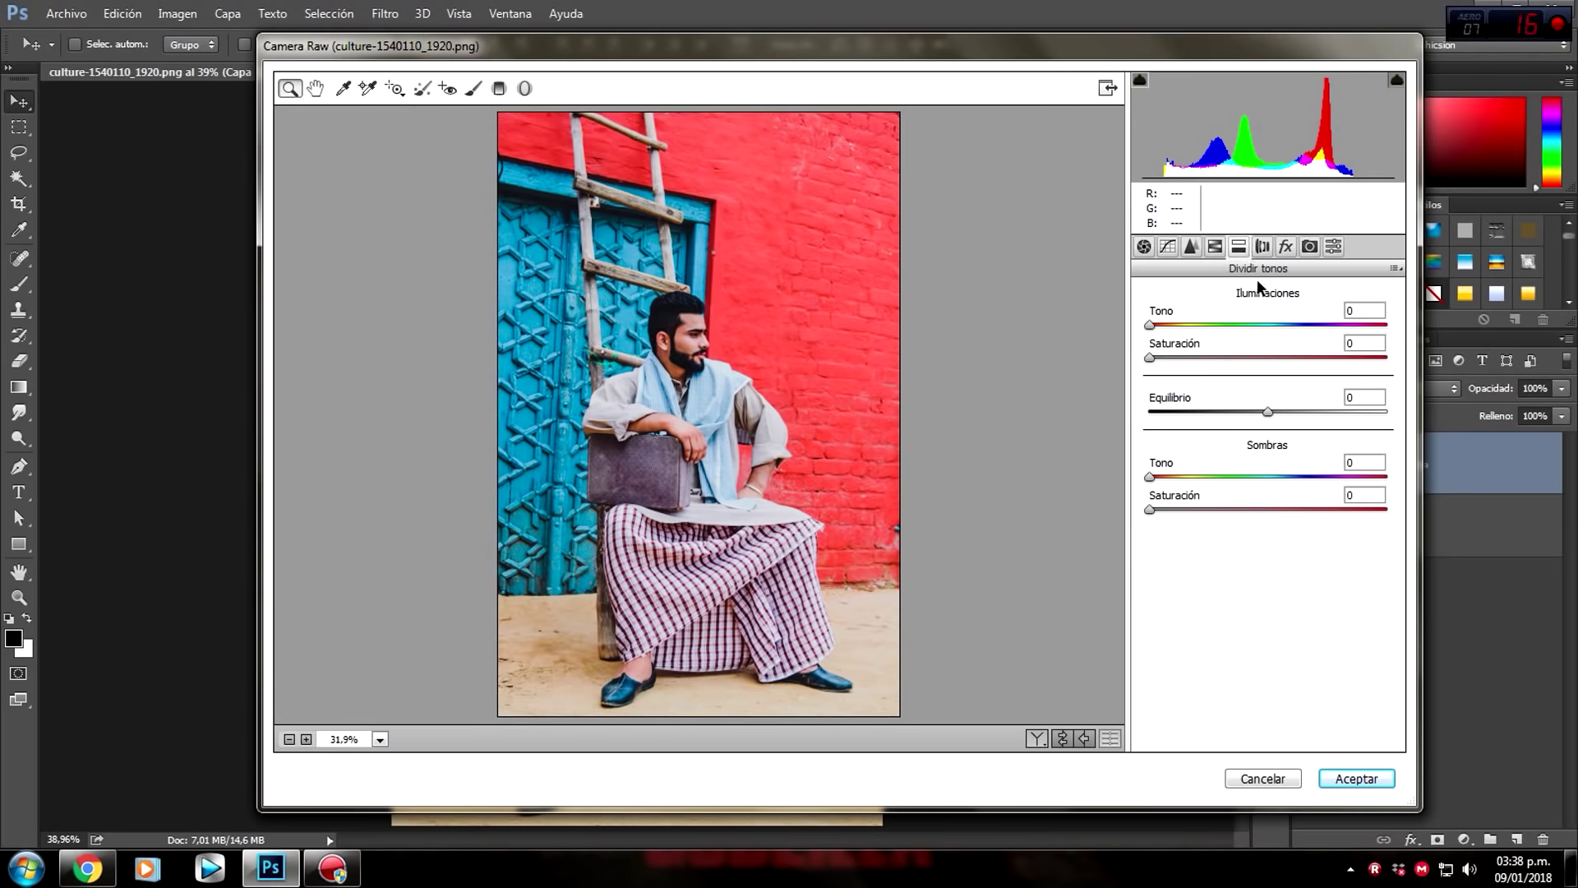
# Set the split-toning highlights to hue 24 and saturation 10.
pyautogui.click(1366, 310)
pyautogui.write('24')
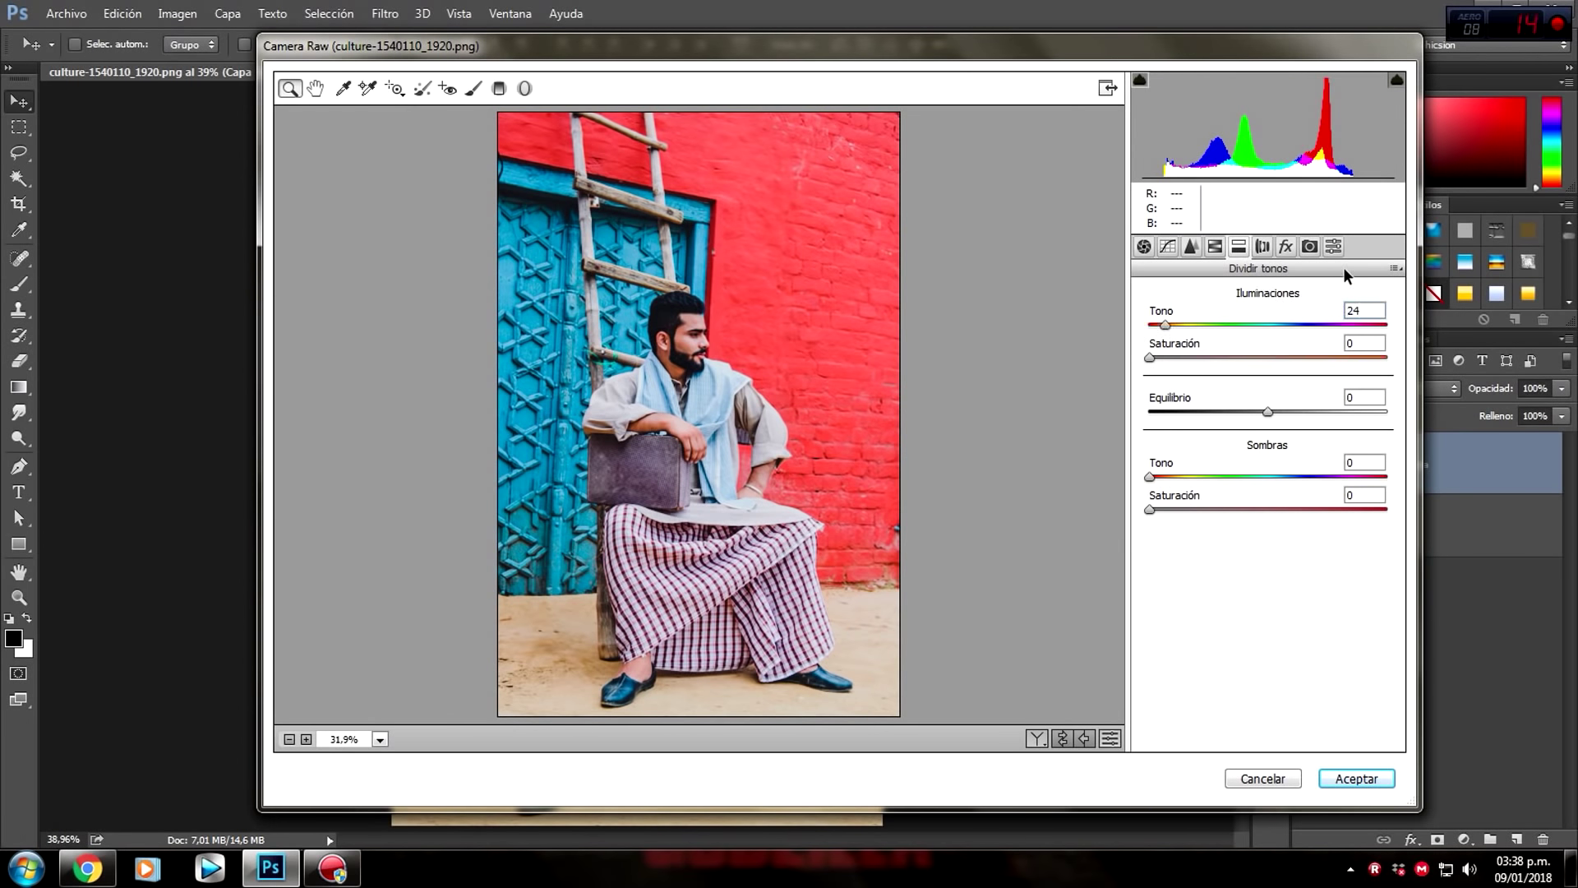
pyautogui.moveTo(1163, 365); pyautogui.dragTo(1169, 366)
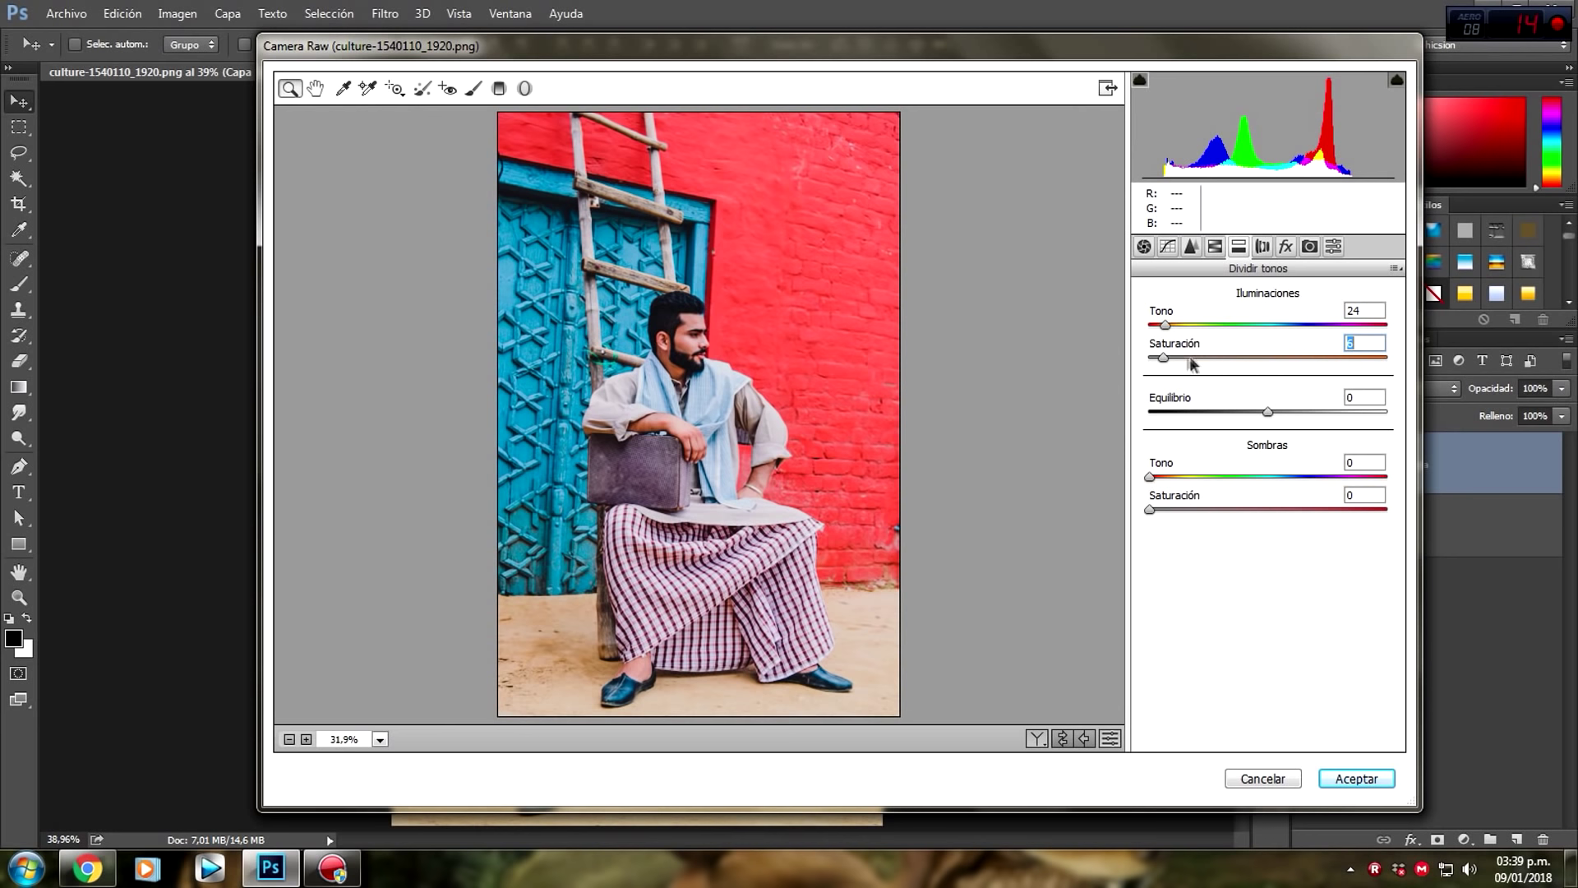
pyautogui.write('10')
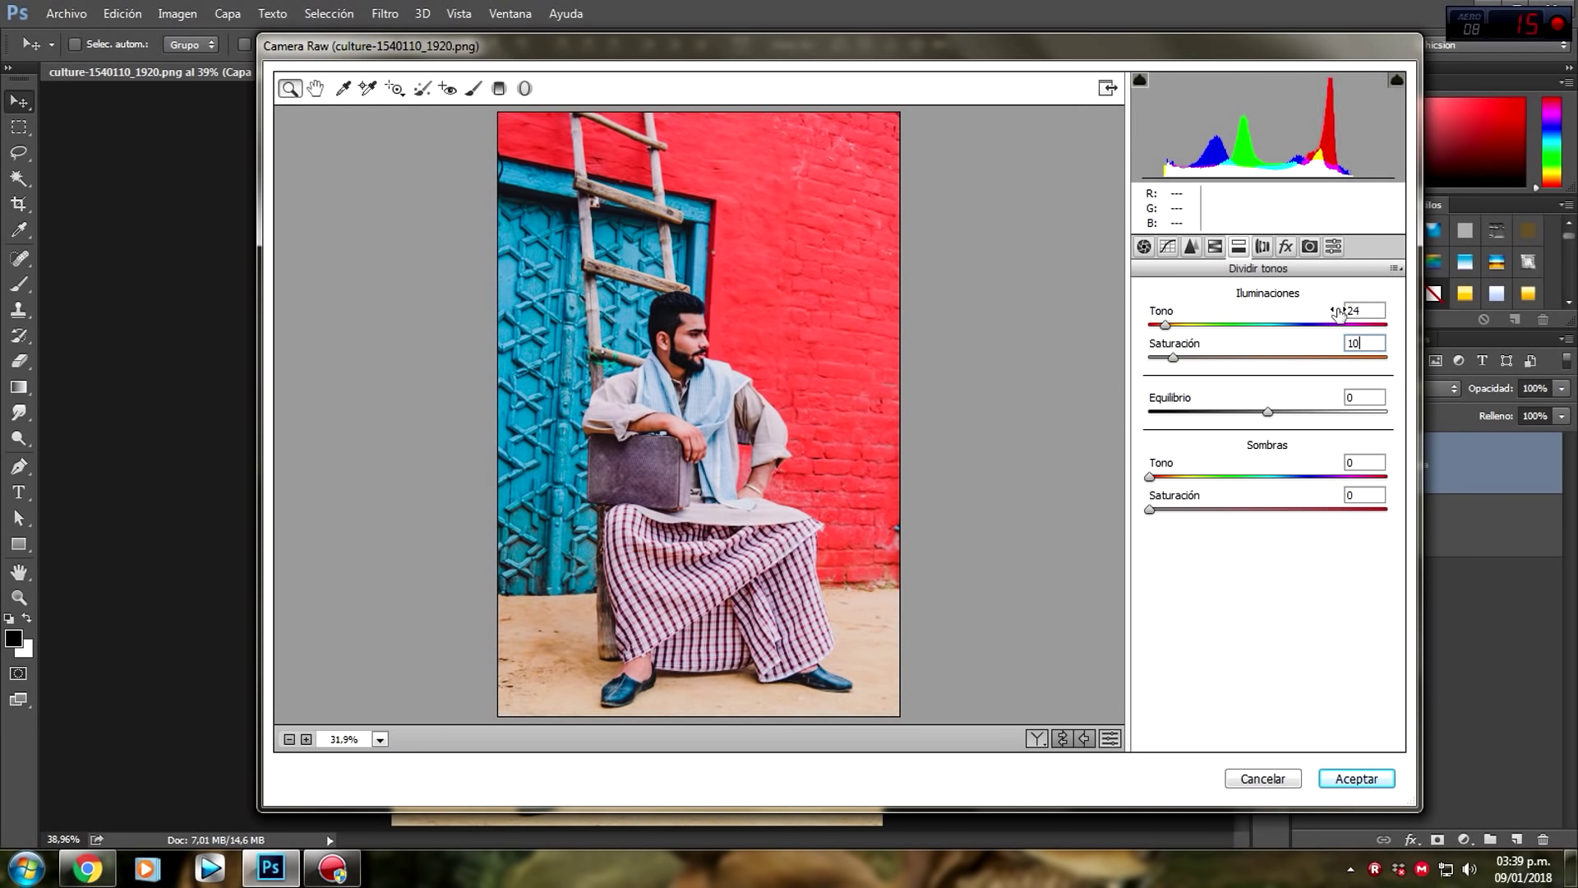
pyautogui.click(1216, 247)
pyautogui.click(1154, 323)
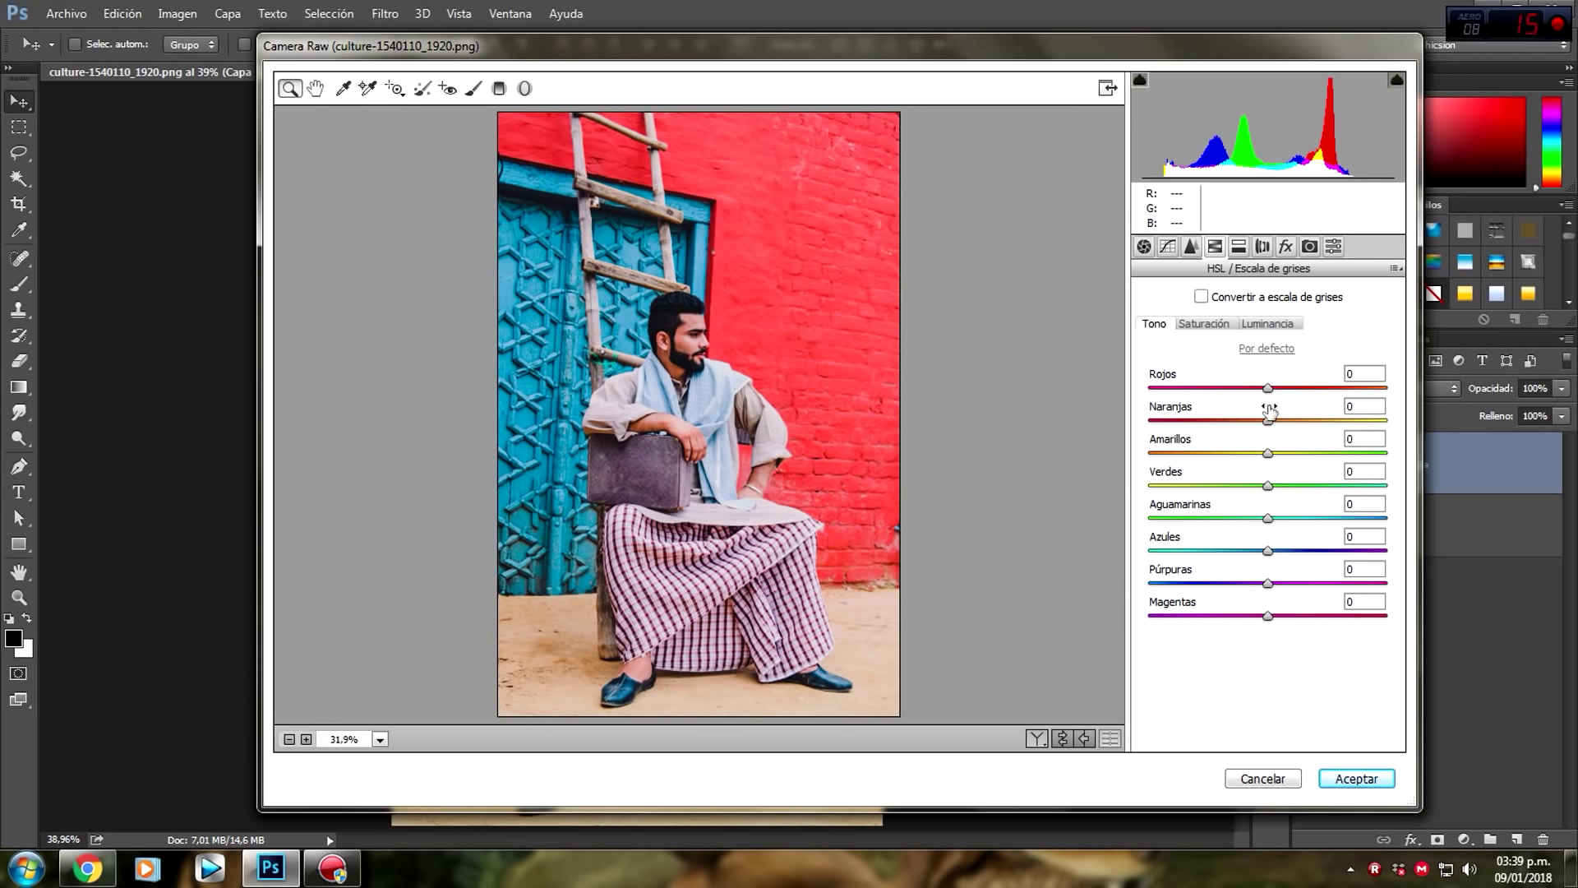
# Shift the Reds hue to +24 and the Yellows hue to -39.
pyautogui.moveTo(1264, 388); pyautogui.dragTo(1298, 387)
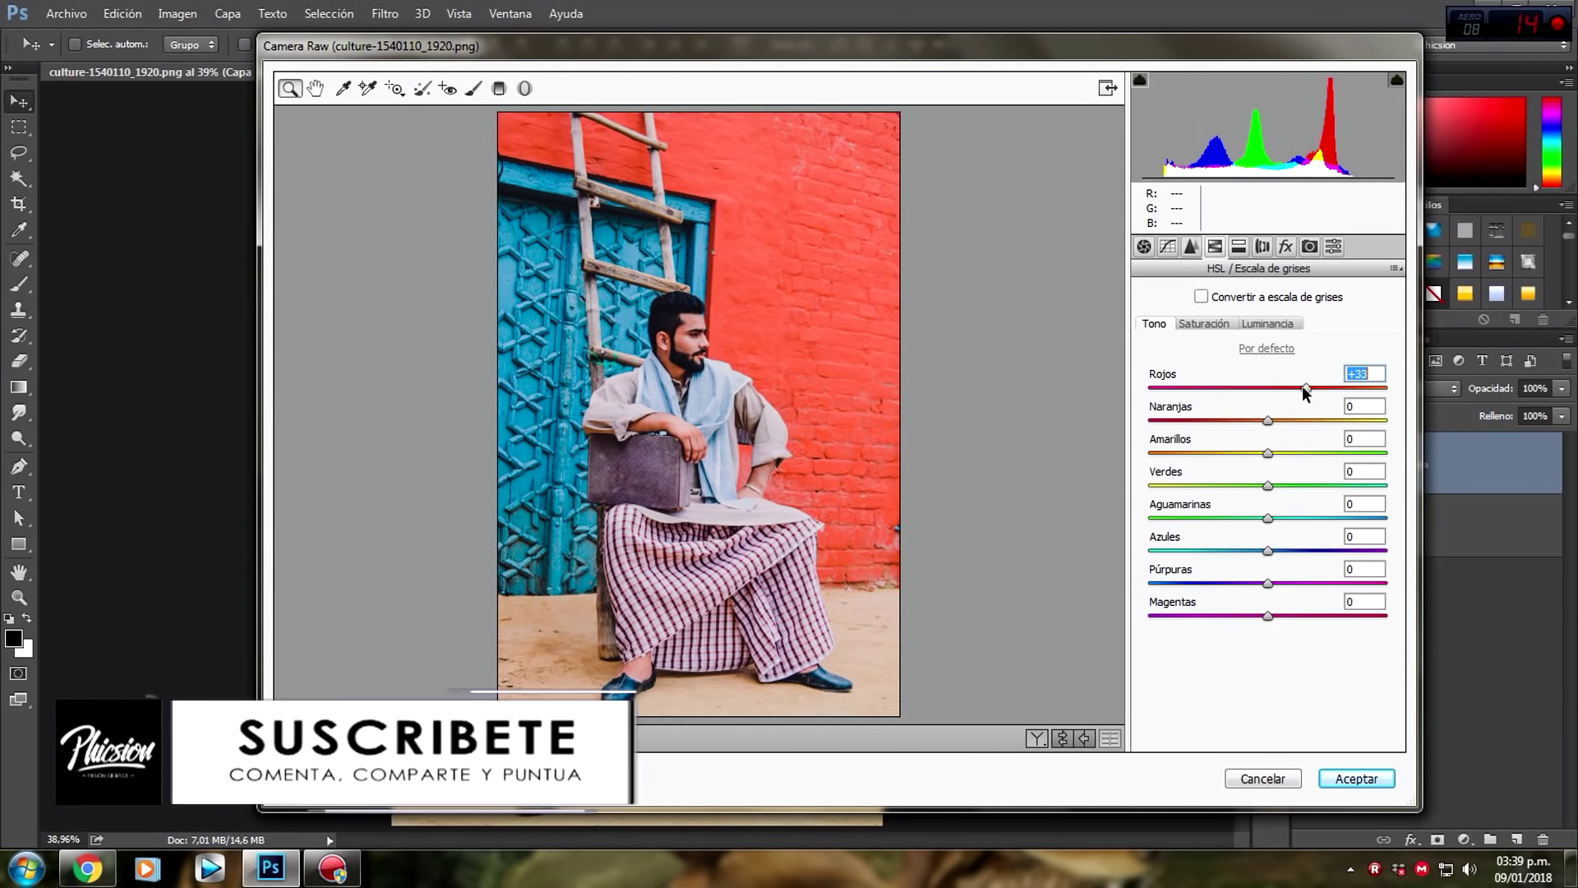
pyautogui.press('Down')
pyautogui.press('Down')
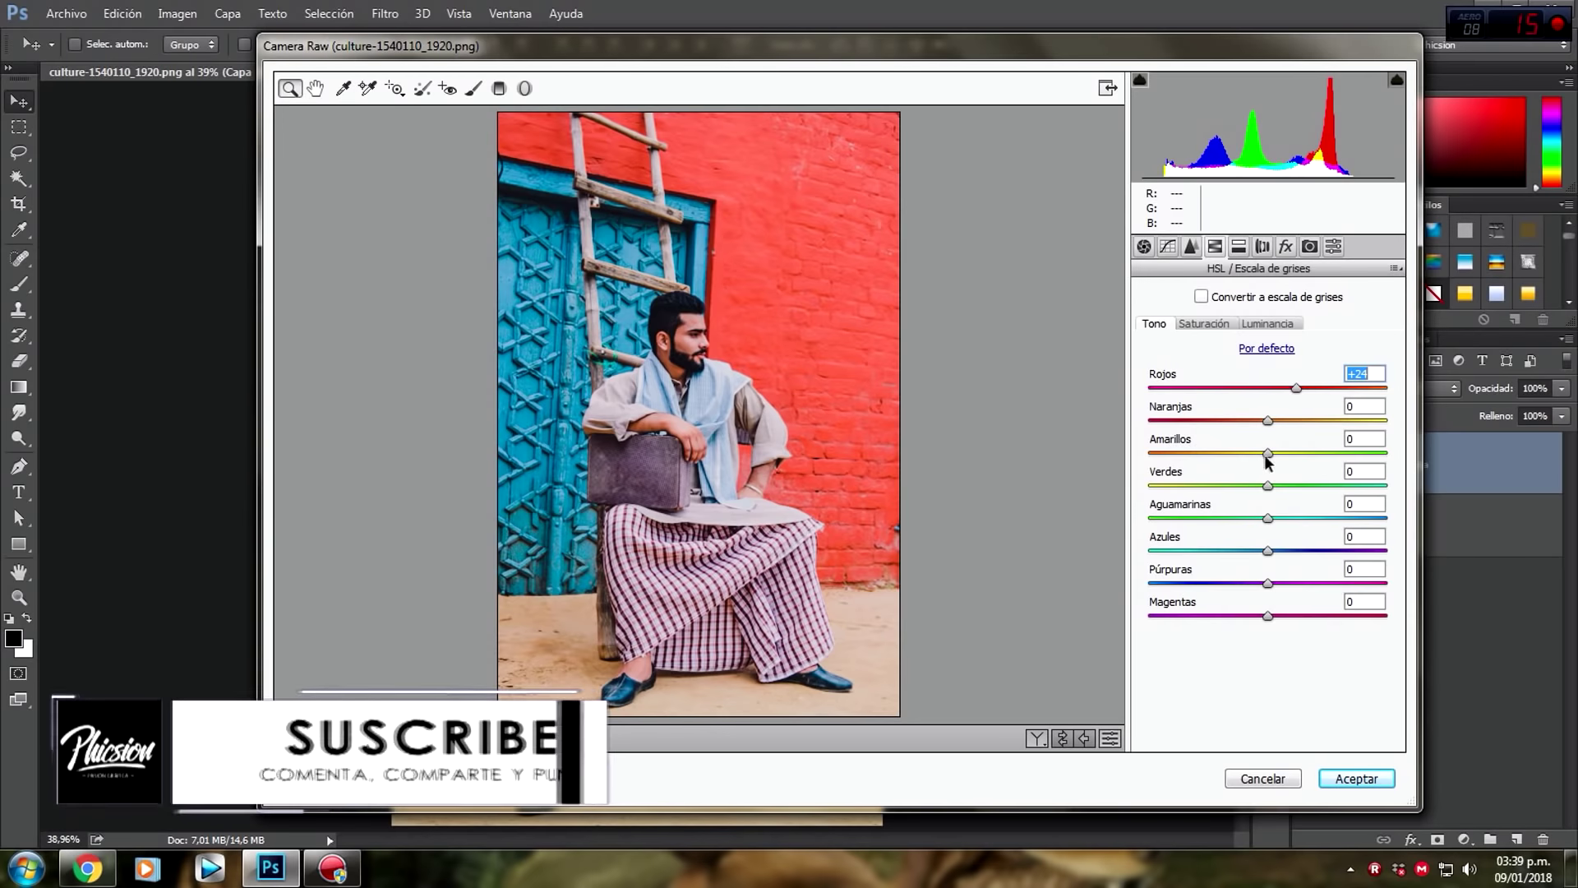
pyautogui.moveTo(1269, 453); pyautogui.dragTo(1234, 452)
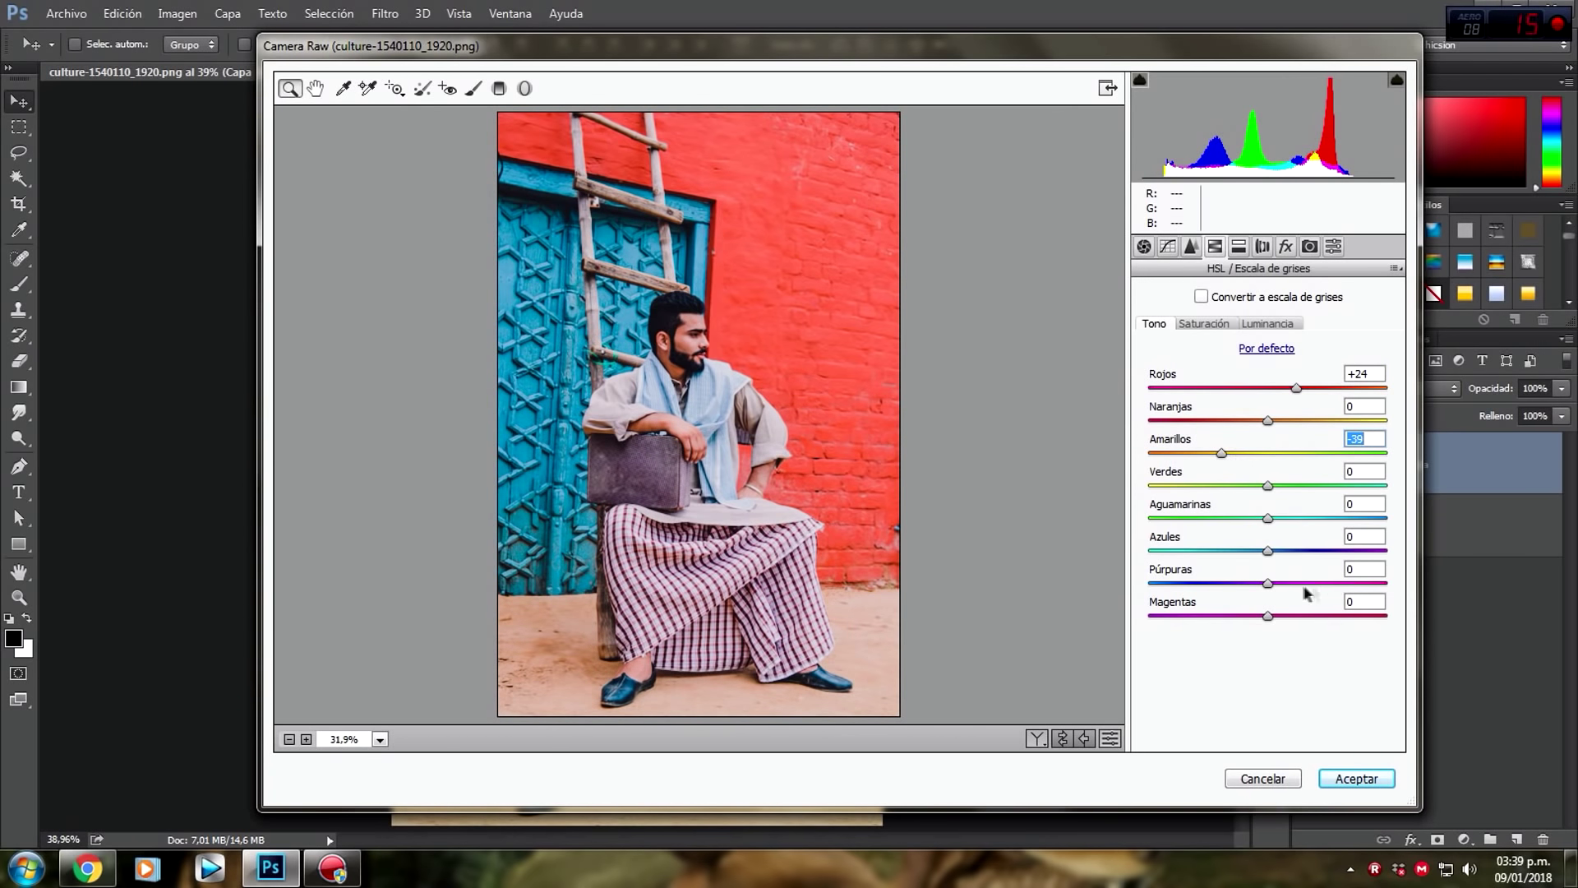
pyautogui.click(1266, 554)
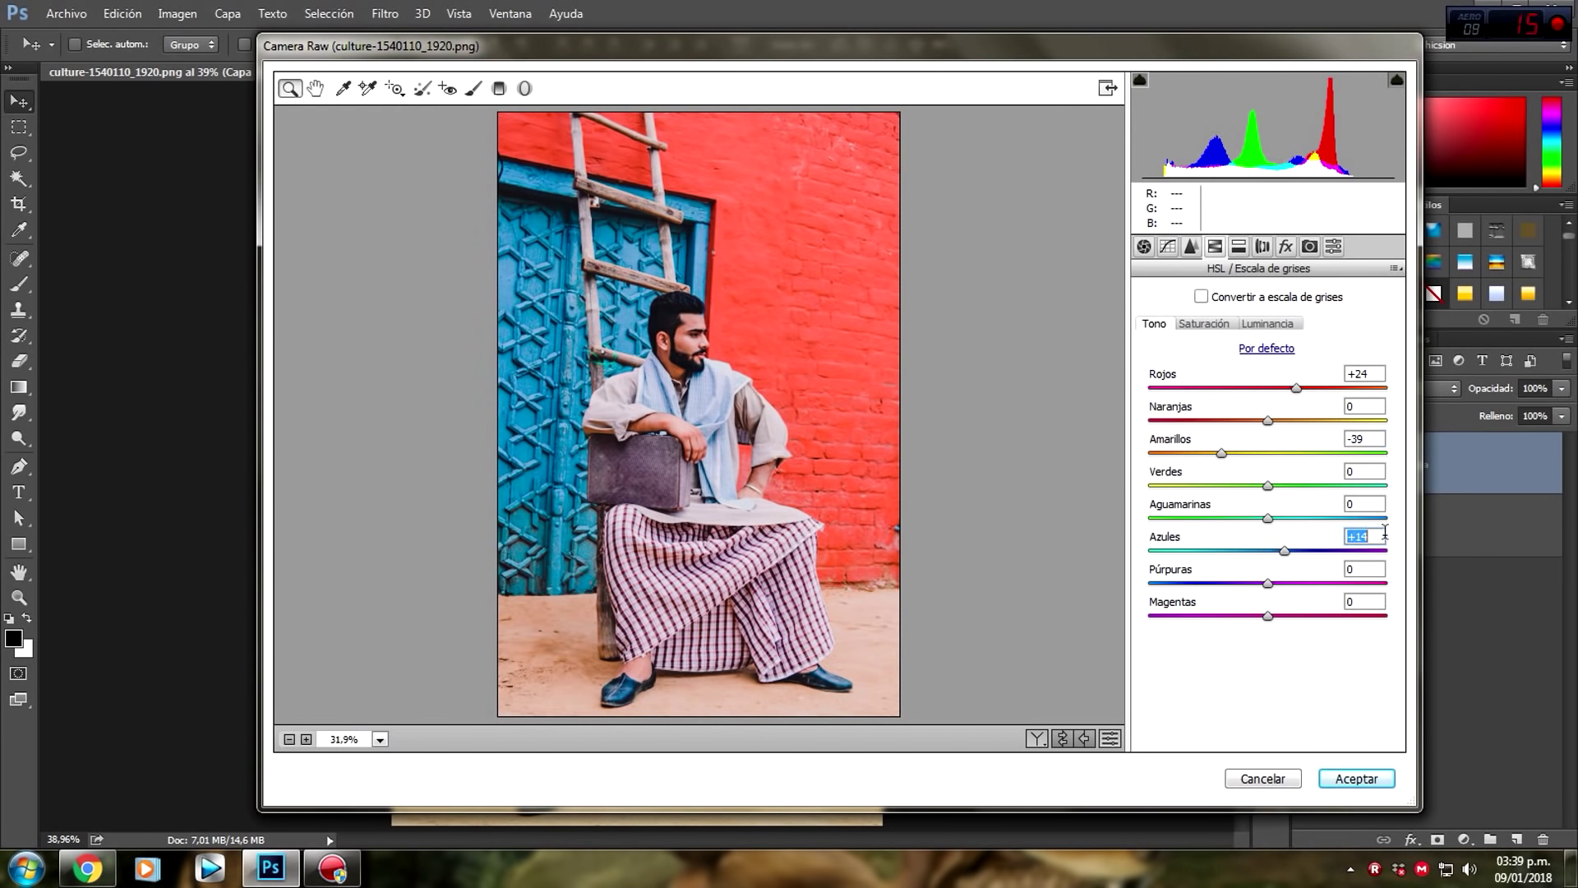
# Desaturate Greens to -33 and Blues to -29, and darken Oranges and Reds to -11 luminance.
pyautogui.click(1202, 323)
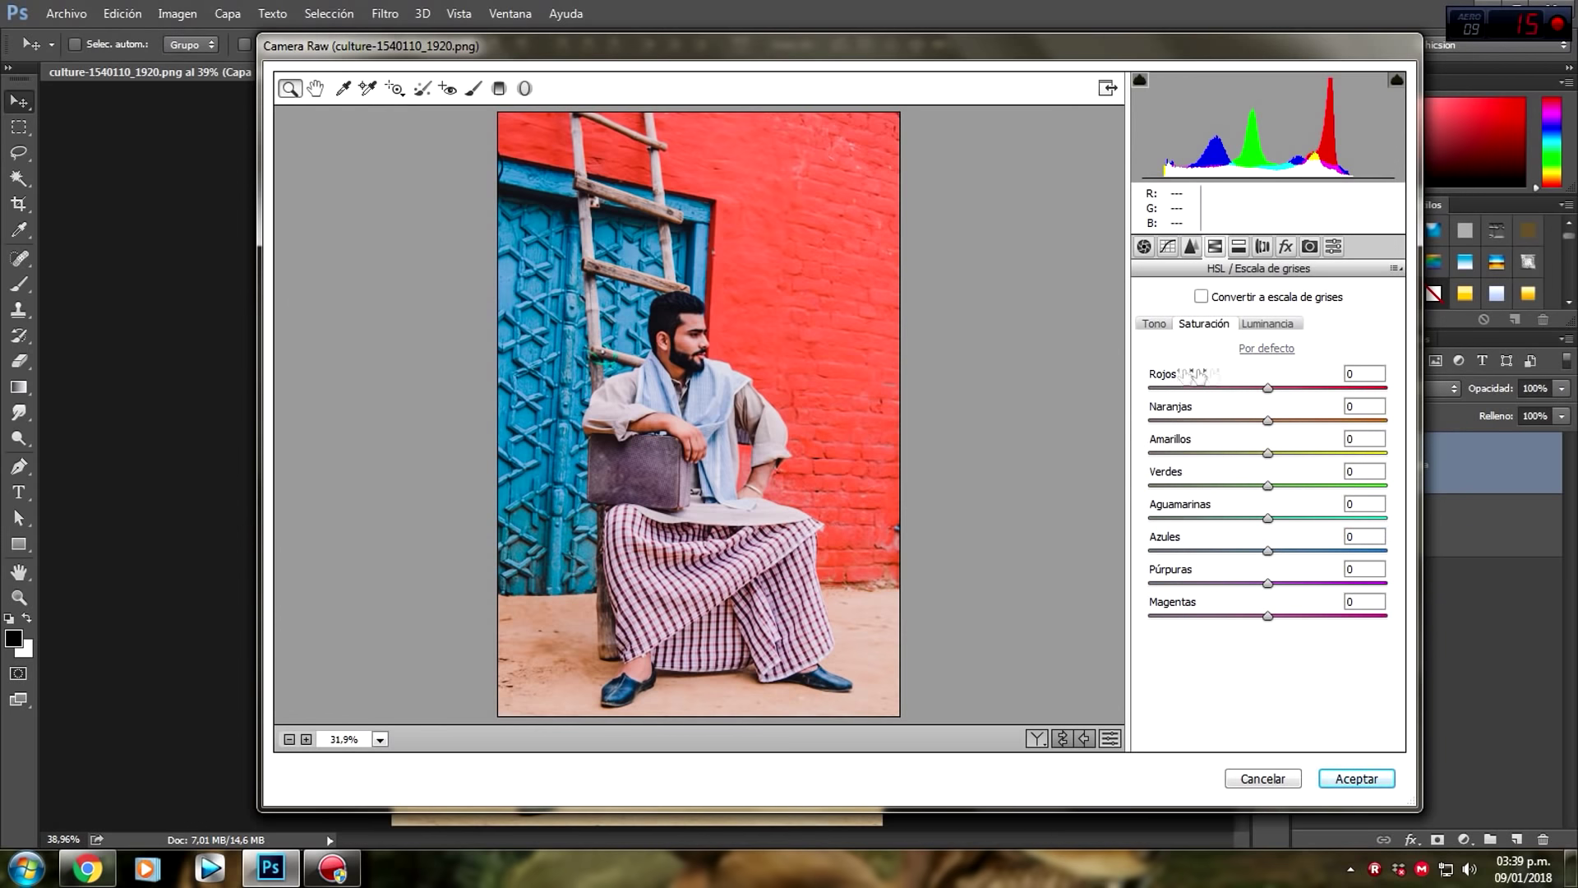
pyautogui.moveTo(1270, 486); pyautogui.dragTo(1229, 486)
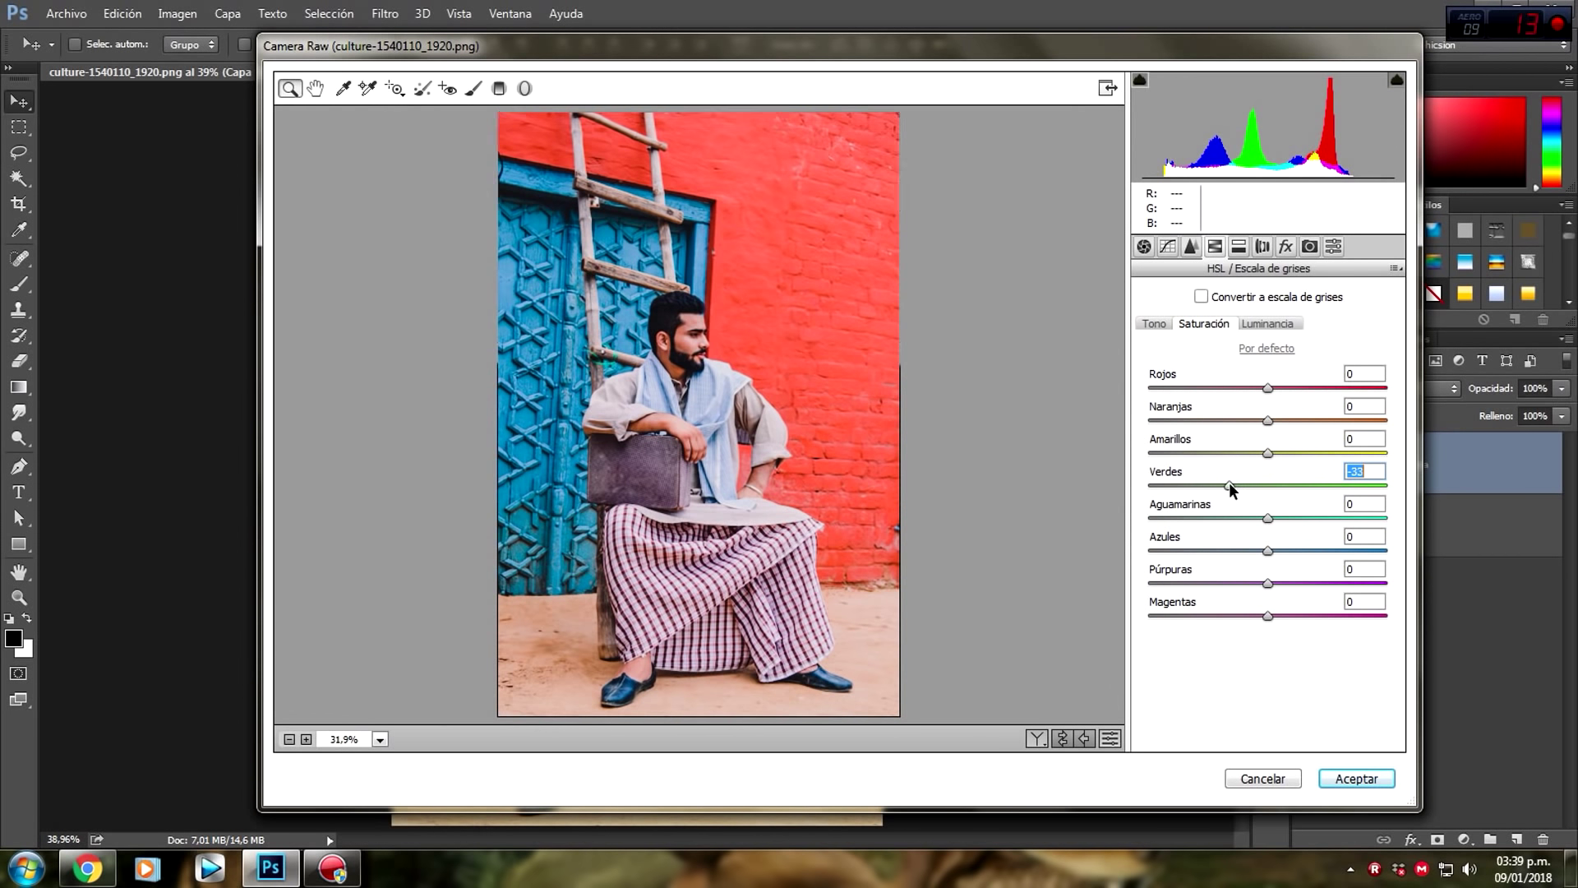
pyautogui.moveTo(1267, 550); pyautogui.dragTo(1233, 550)
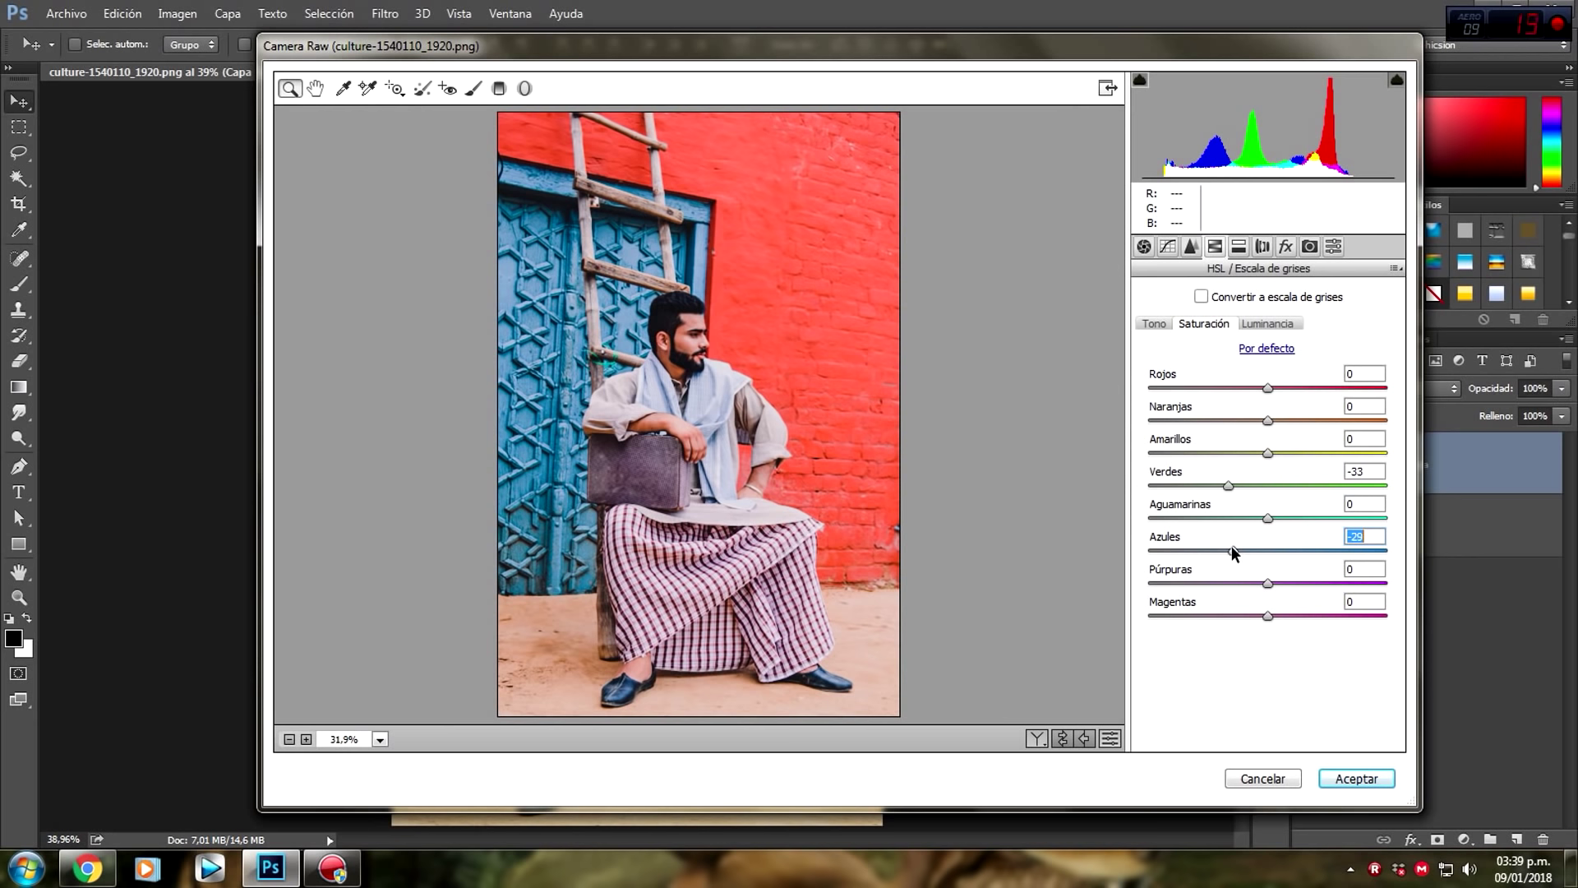
pyautogui.click(1271, 323)
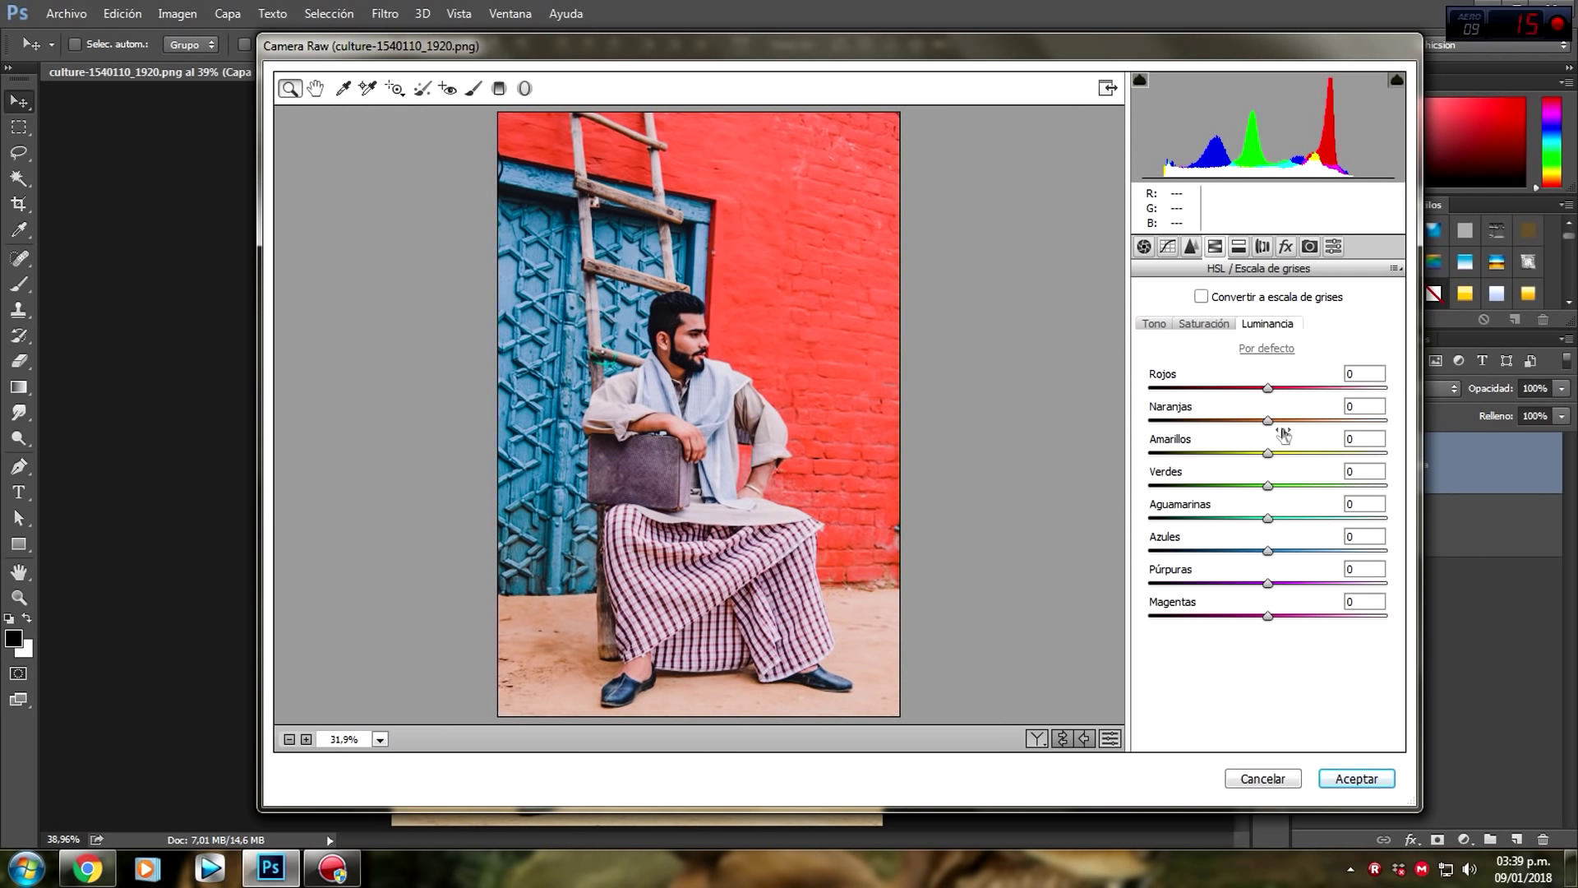
pyautogui.moveTo(1271, 420)
pyautogui.mouseDown()
pyautogui.moveTo(1252, 421)
pyautogui.moveTo(1259, 387)
pyautogui.mouseUp()
pyautogui.click(1271, 387)
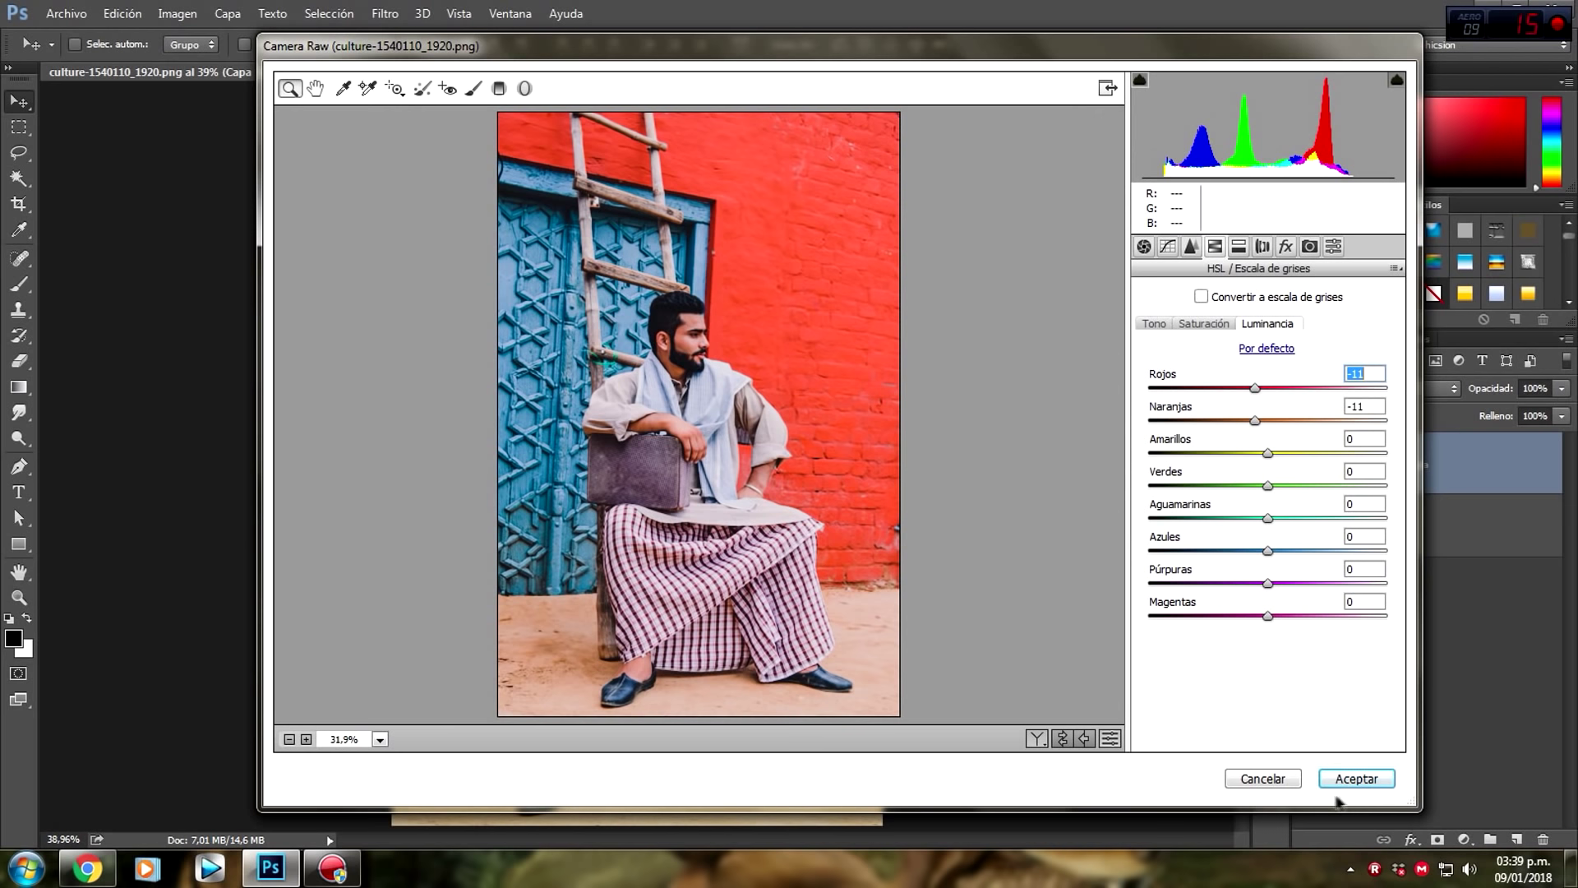
# Apply the Camera Raw grade, compare it against the original, and duplicate the graded layer.
pyautogui.click(1357, 778)
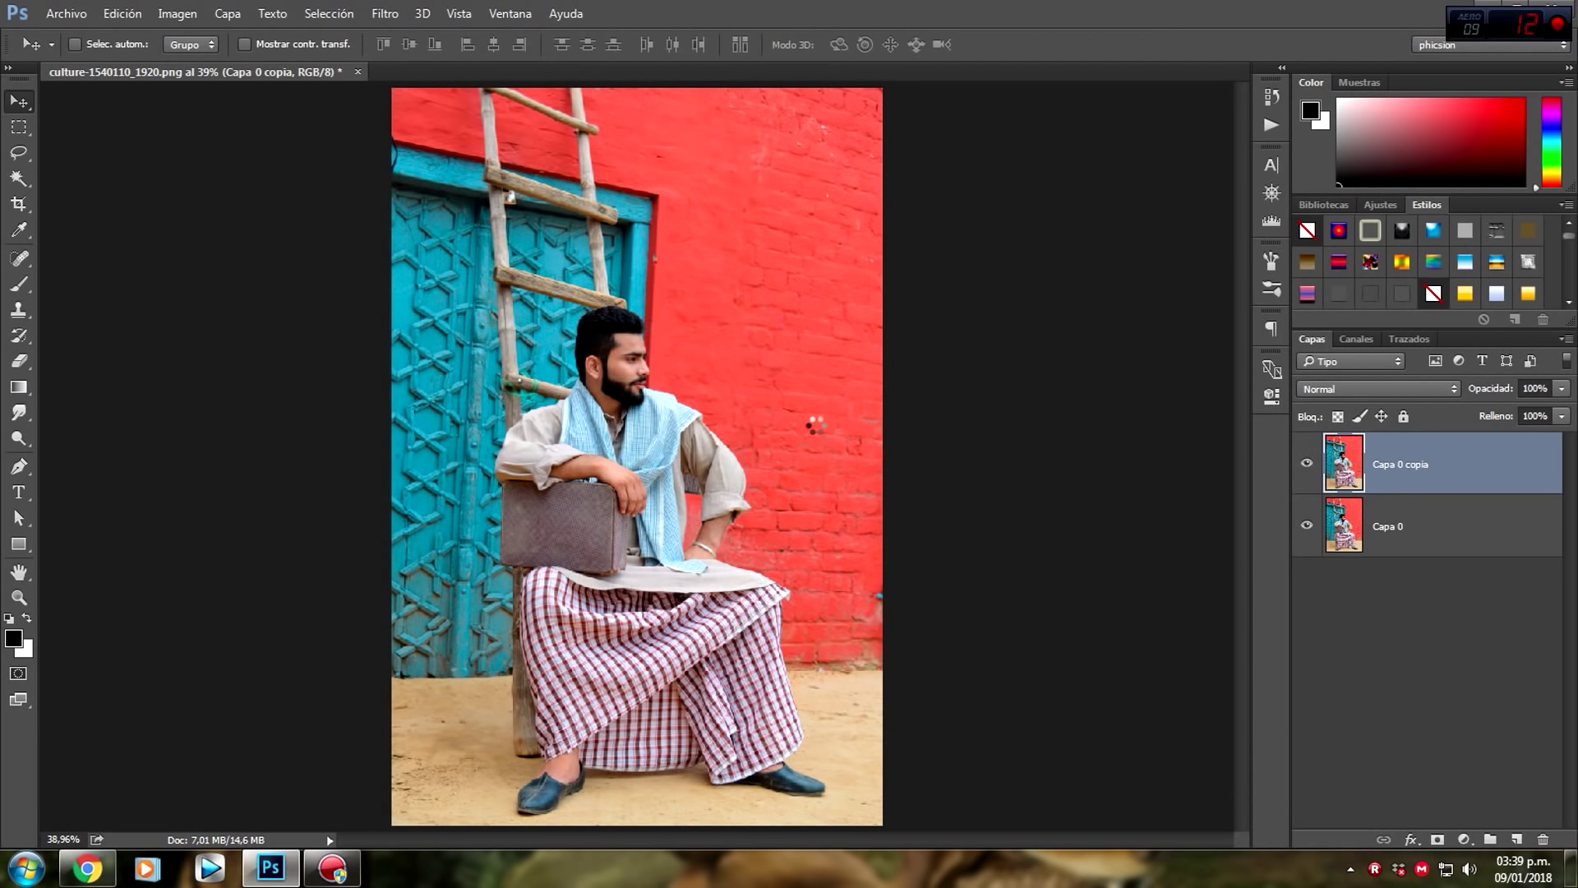
pyautogui.click(1306, 467)
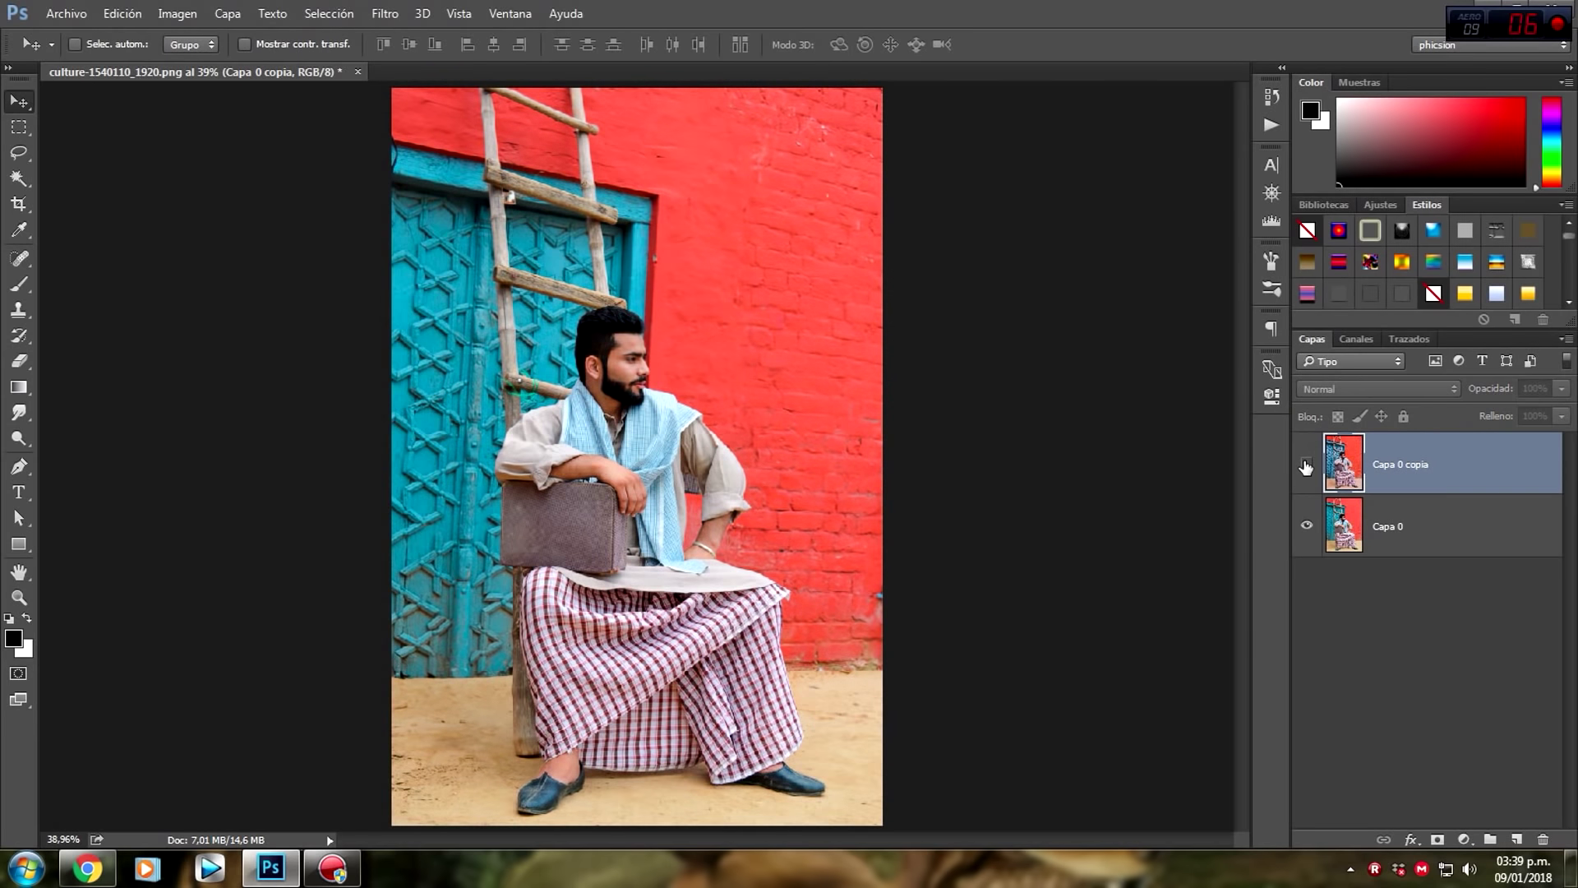
pyautogui.click(1306, 466)
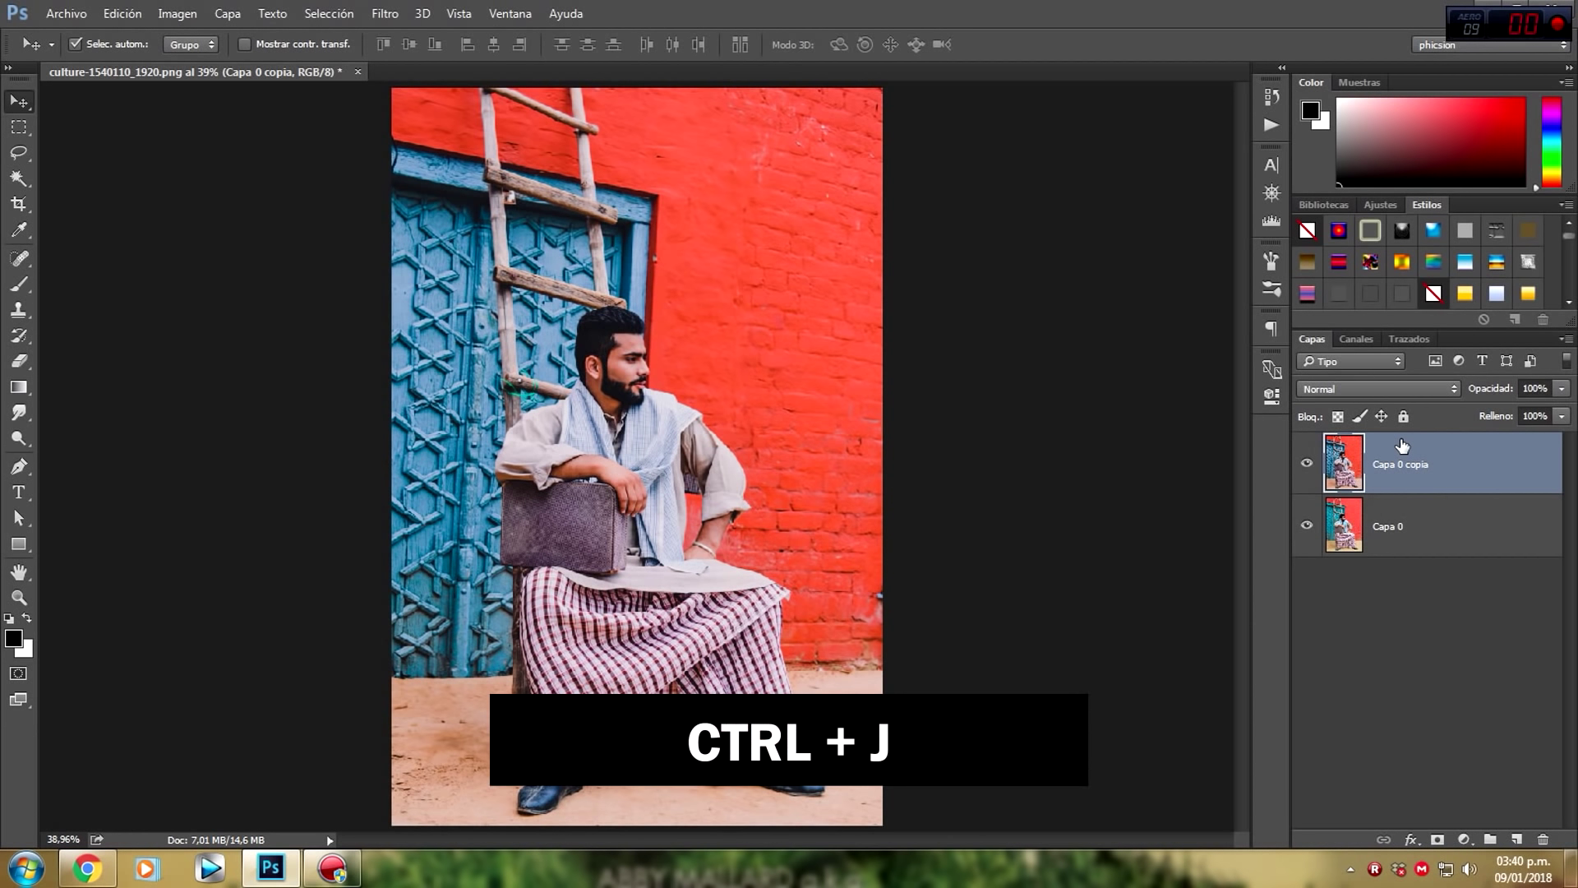
pyautogui.hotkey('ctrl', 'j')
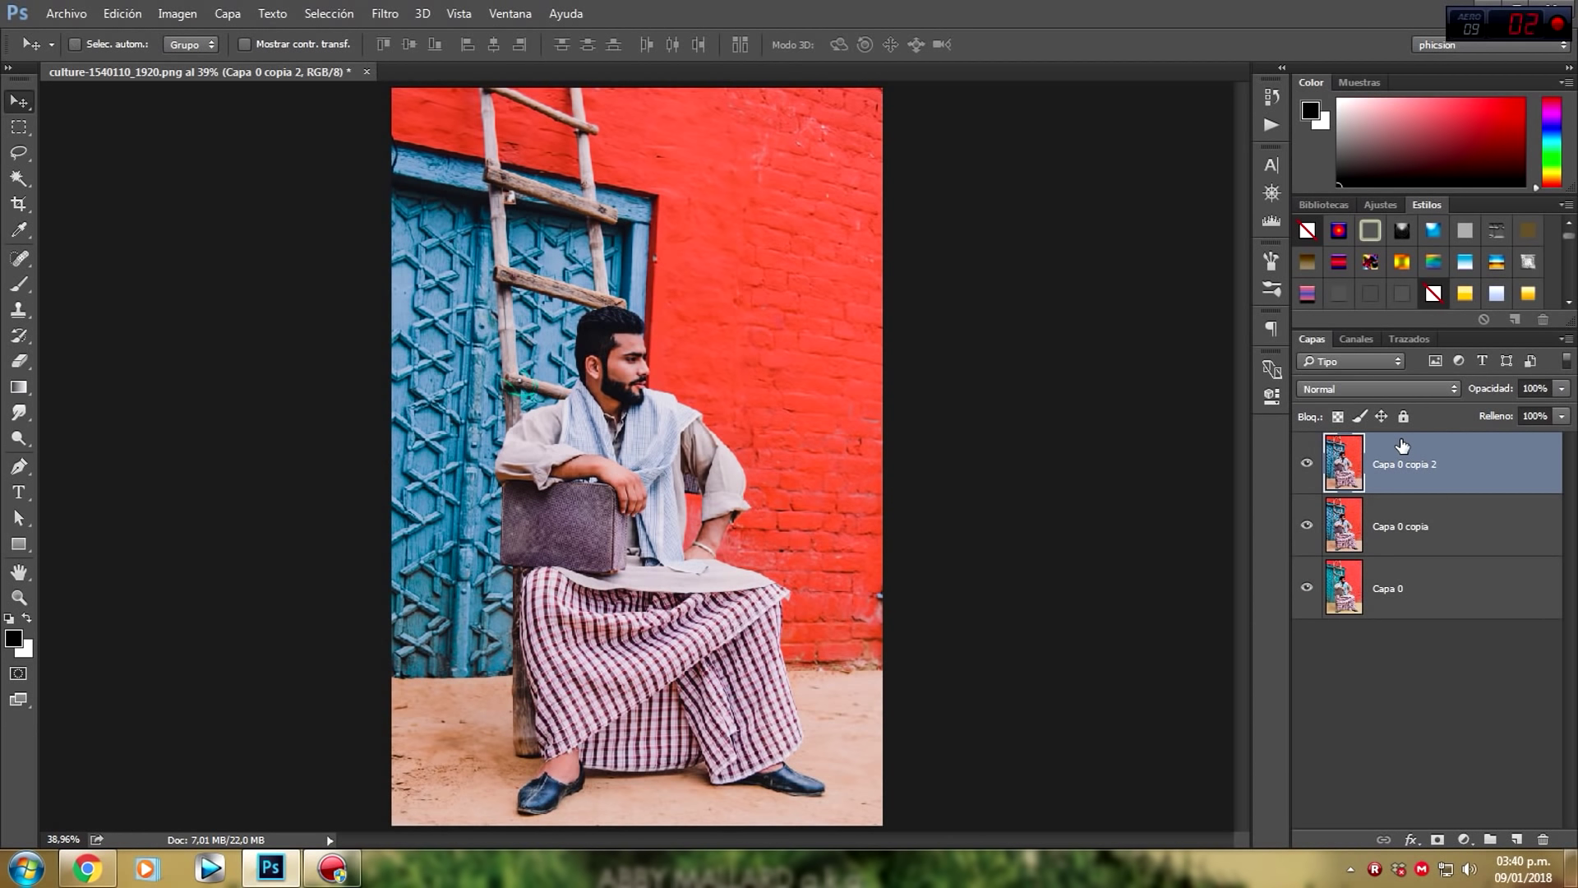
pyautogui.click(16, 261)
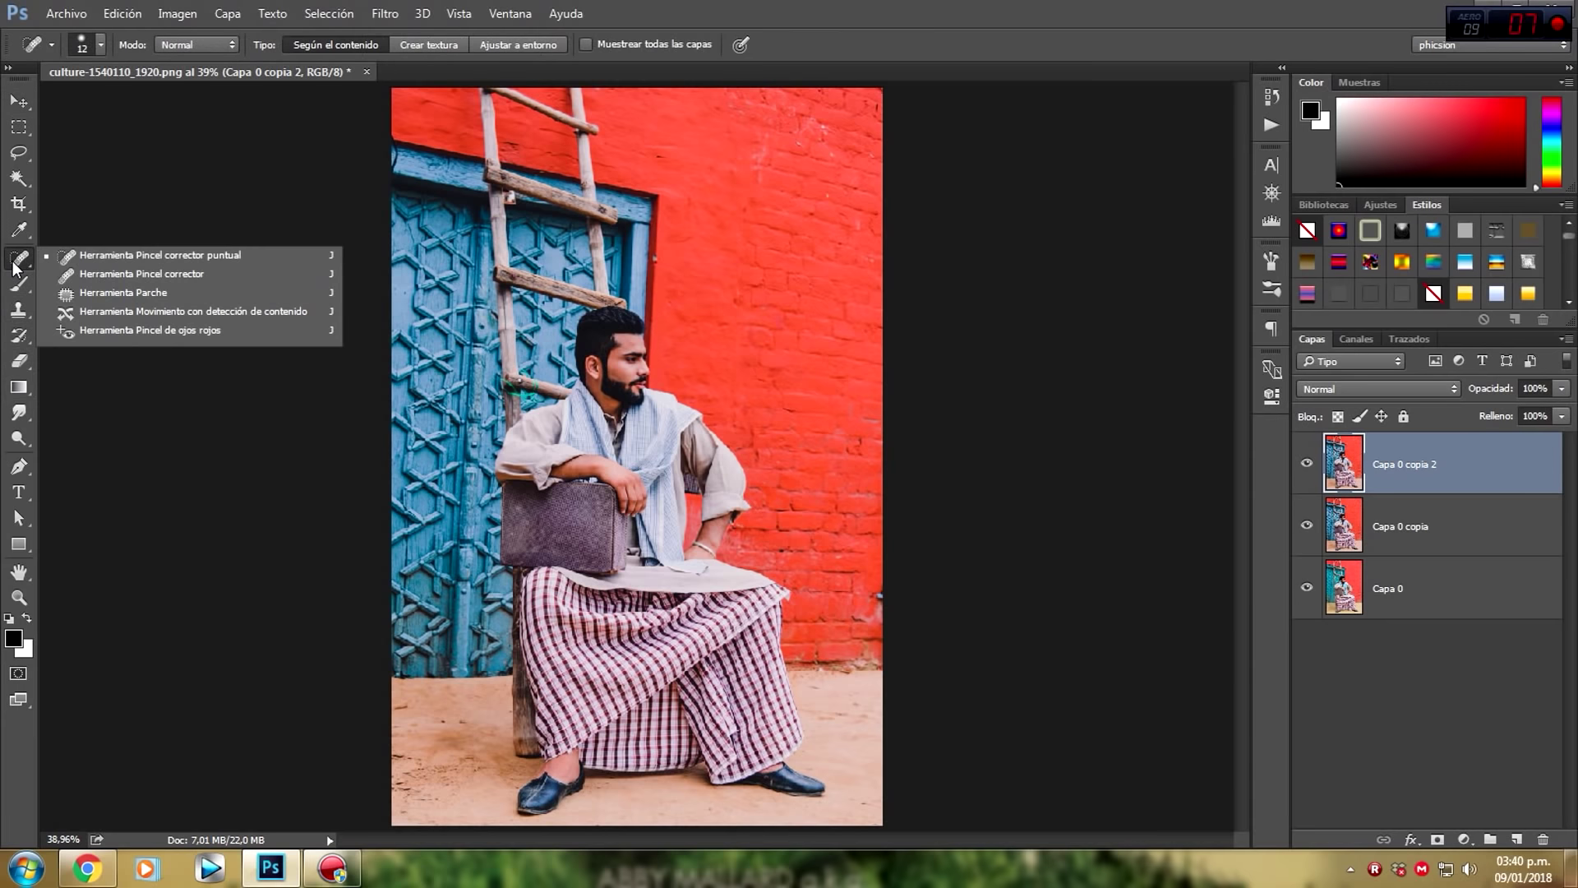
# Spot-heal the dark spots on the lip and cheek and the mole above the eyebrow.
pyautogui.click(115, 261)
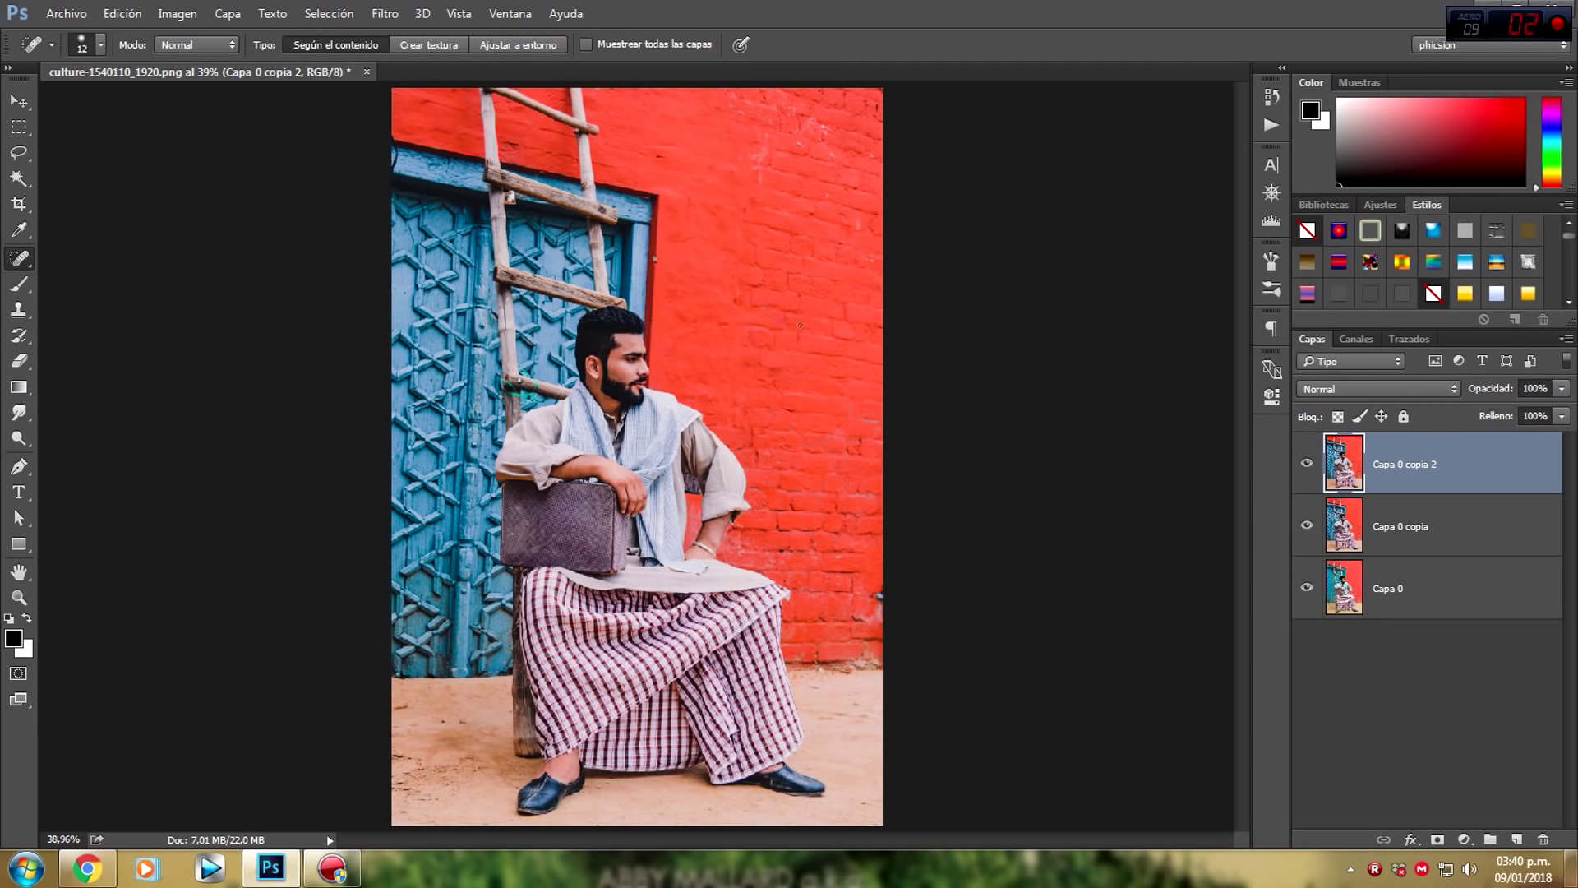
pyautogui.hotkey('ctrl', '+')
pyautogui.hotkey('ctrl', '+')
pyautogui.hotkey('ctrl', '+')
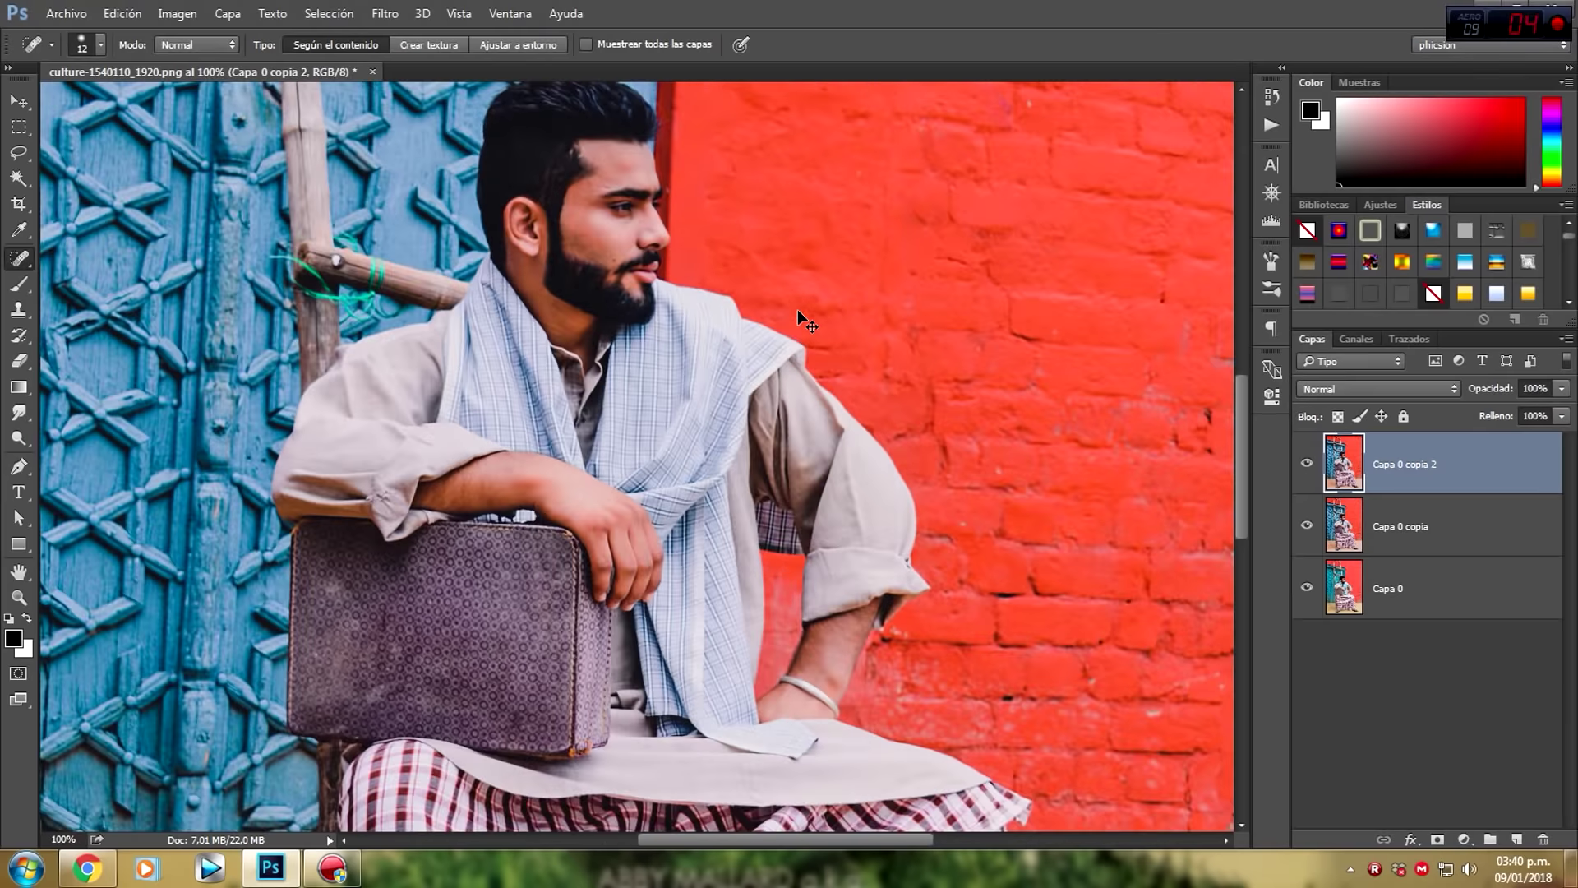
pyautogui.hotkey('ctrl', '+')
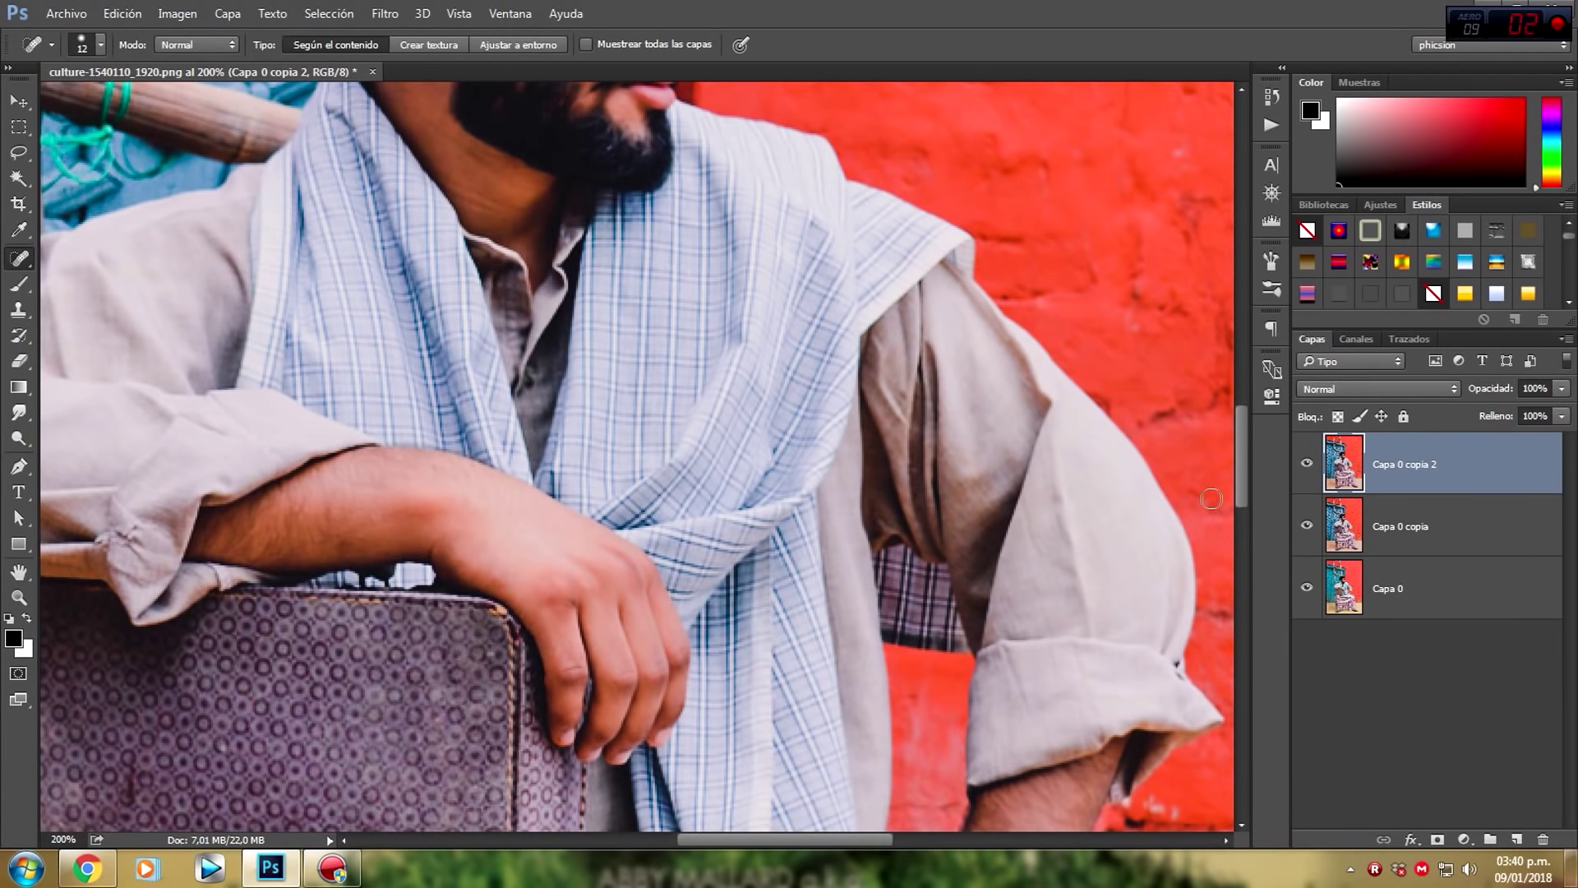
pyautogui.moveTo(1246, 481); pyautogui.dragTo(1243, 403)
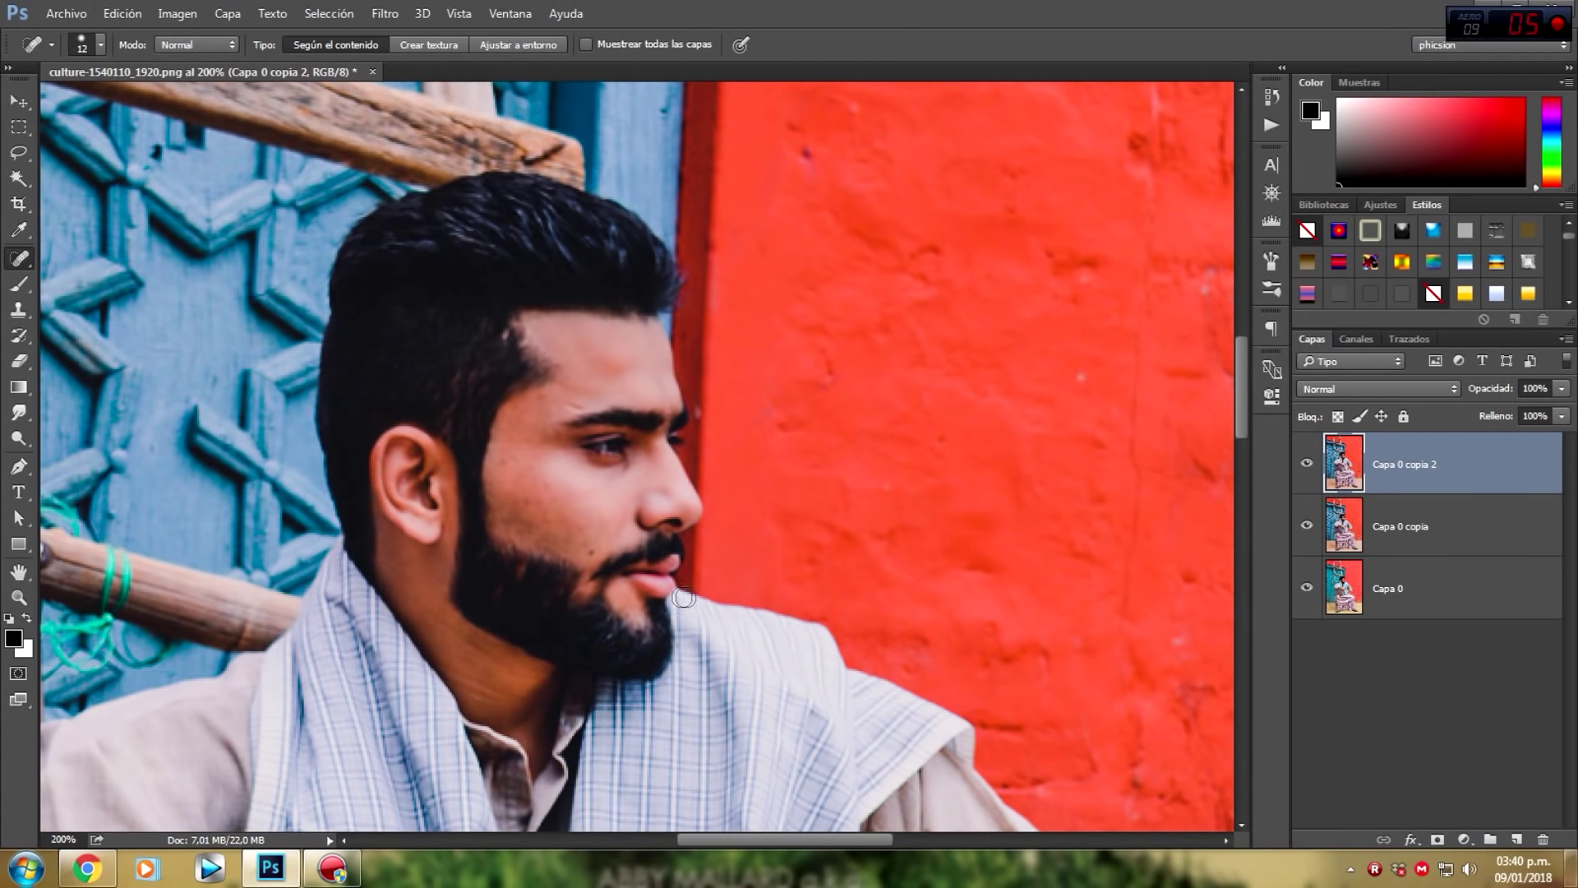
pyautogui.click(593, 557)
pyautogui.click(547, 480)
pyautogui.click(542, 514)
pyautogui.click(574, 404)
pyautogui.click(573, 403)
pyautogui.click(18, 100)
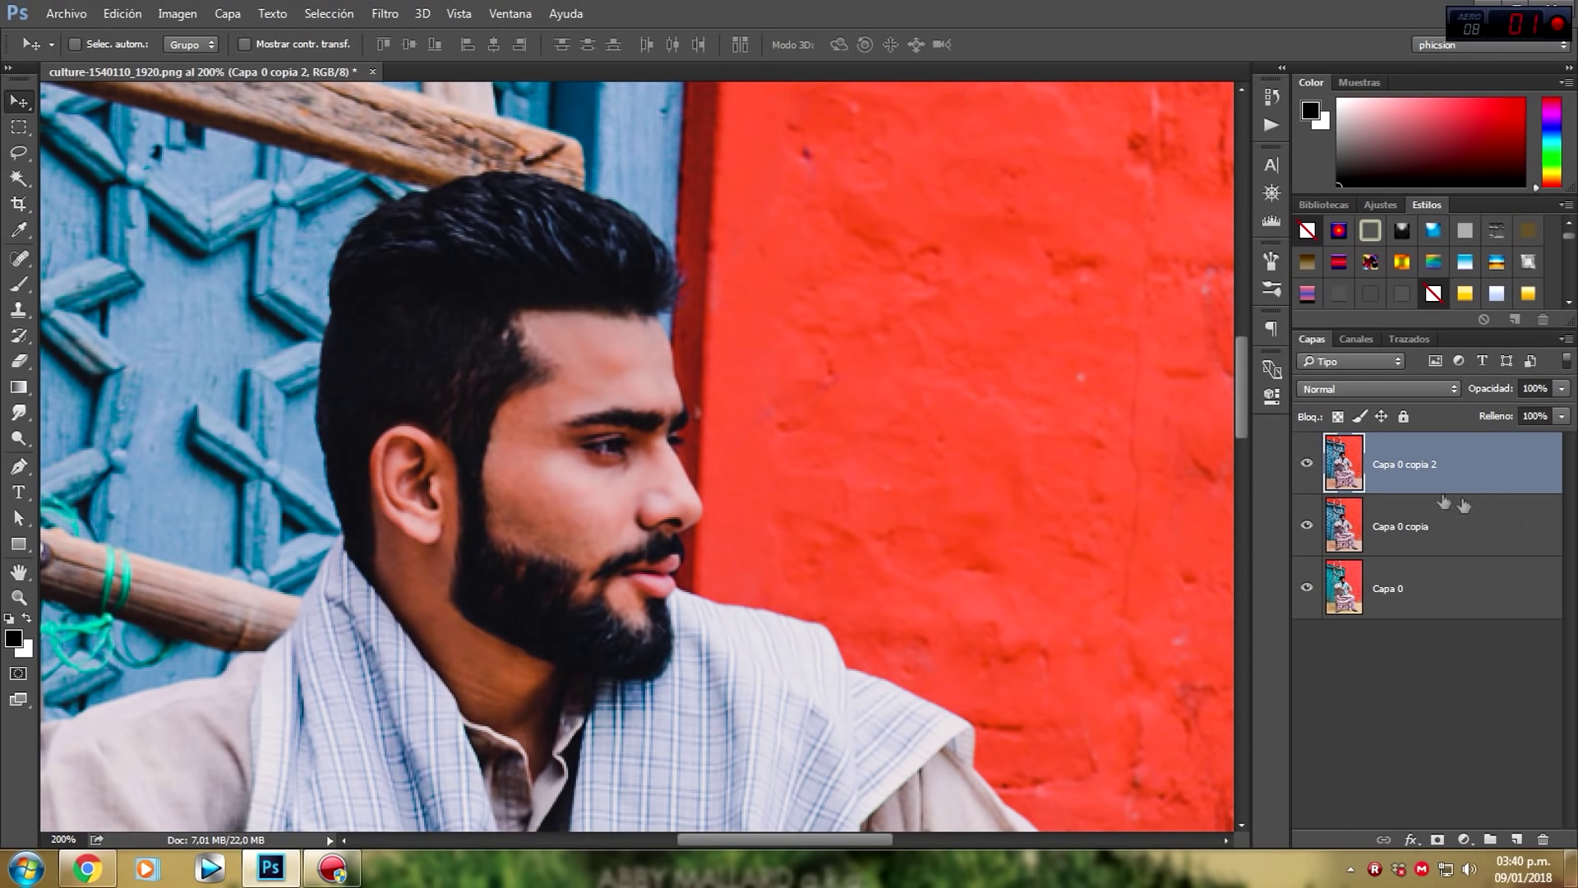
pyautogui.hotkey('ctrl', '0')
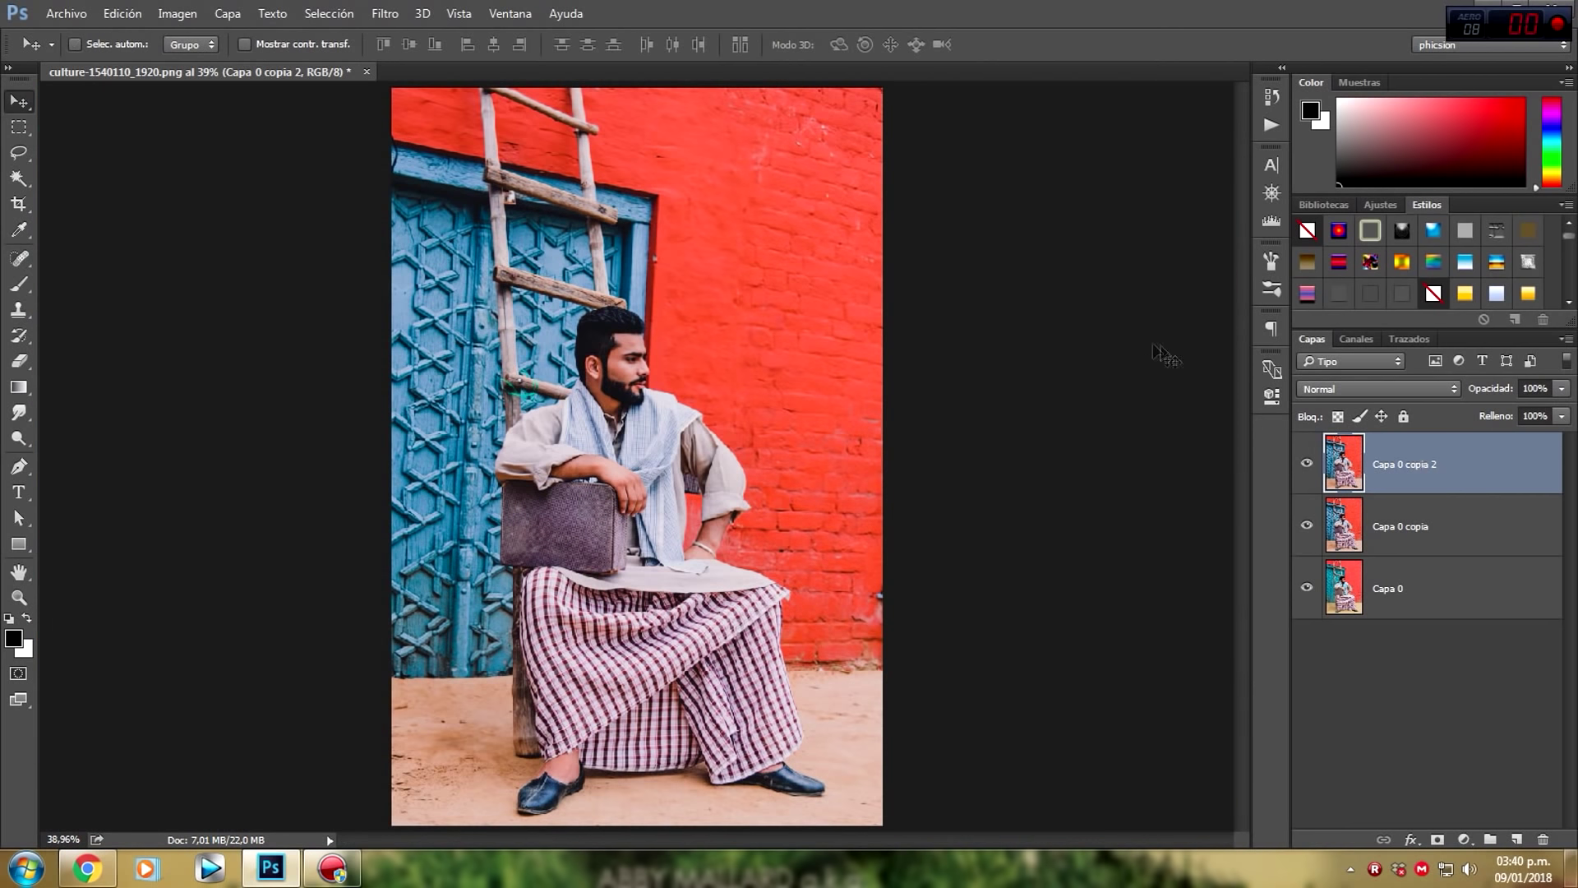
# Add a new layer Capa 1 filled with 50% grey and set it to Luz suave blending.
pyautogui.click(1516, 839)
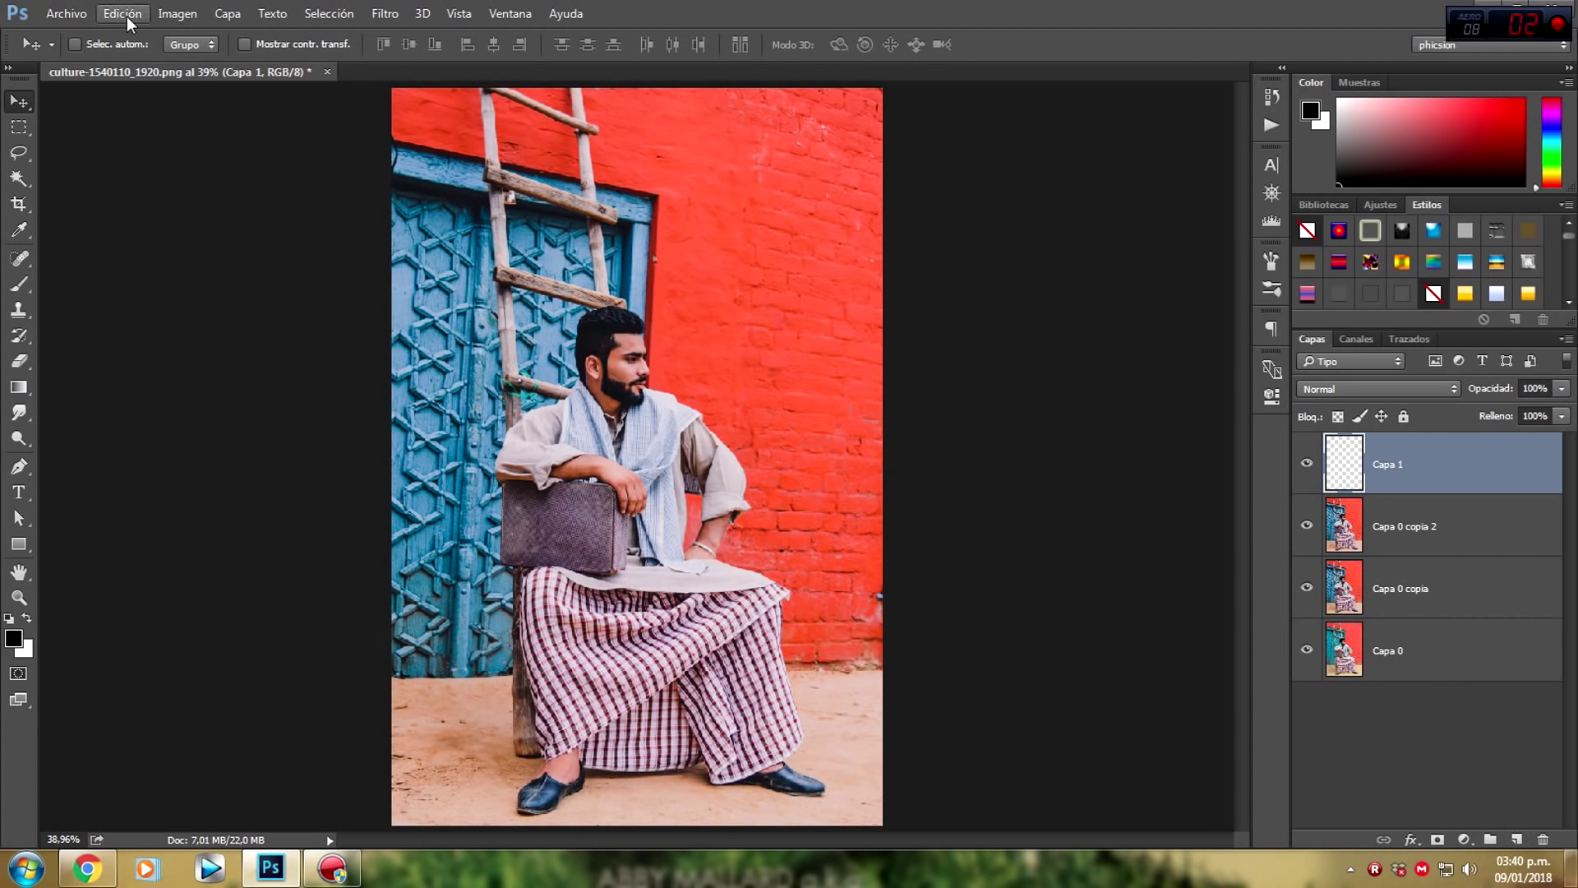
pyautogui.click(128, 18)
pyautogui.click(207, 301)
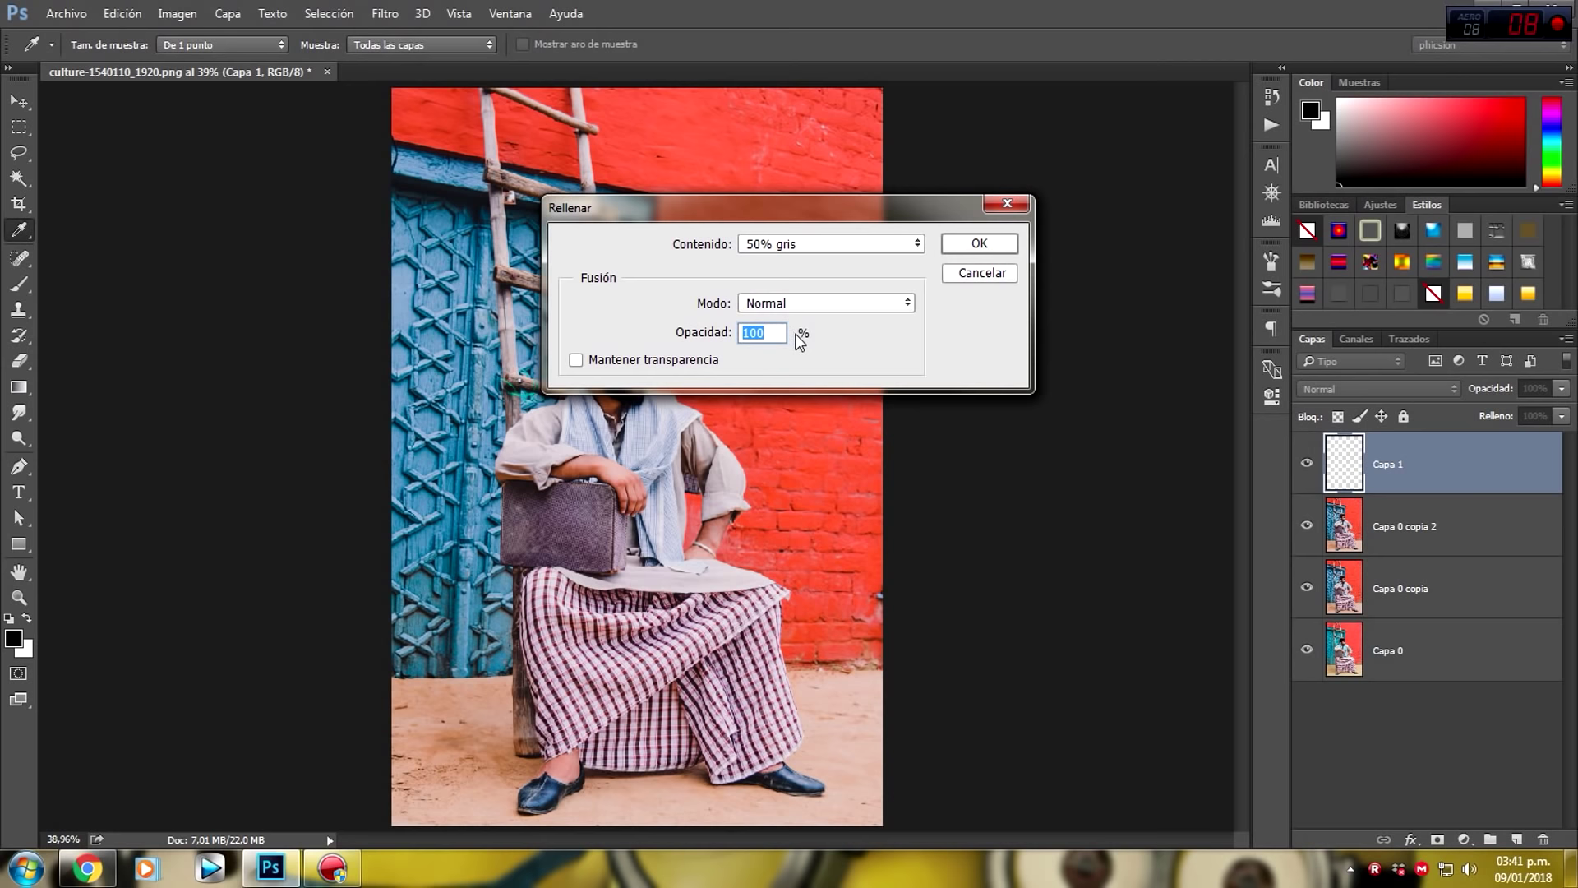
pyautogui.click(984, 250)
pyautogui.press('v')
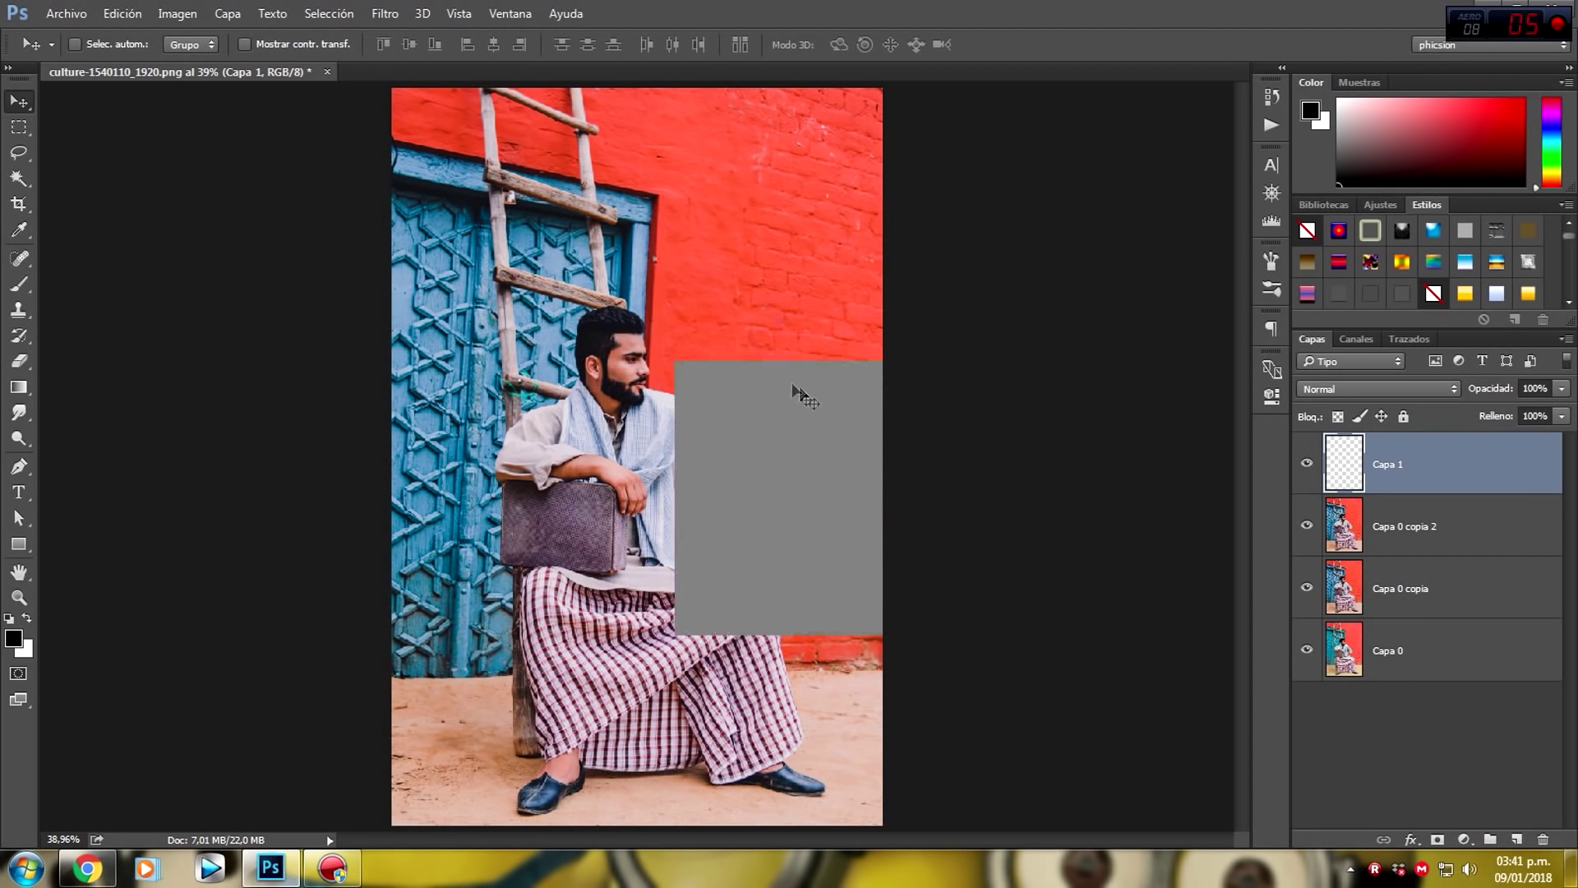
pyautogui.click(1343, 390)
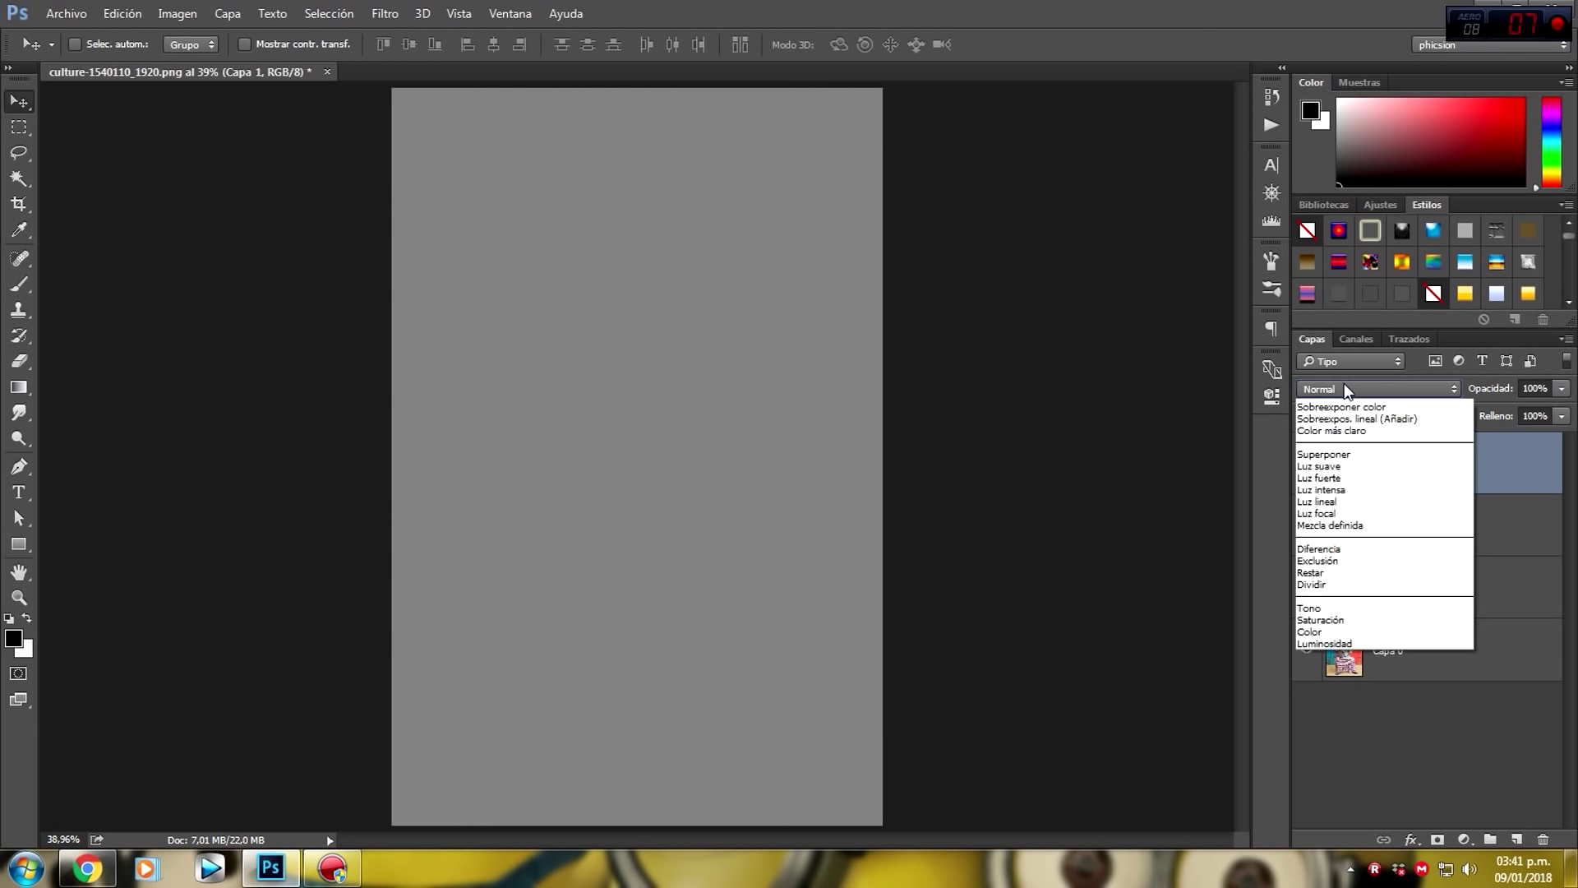
pyautogui.click(1345, 598)
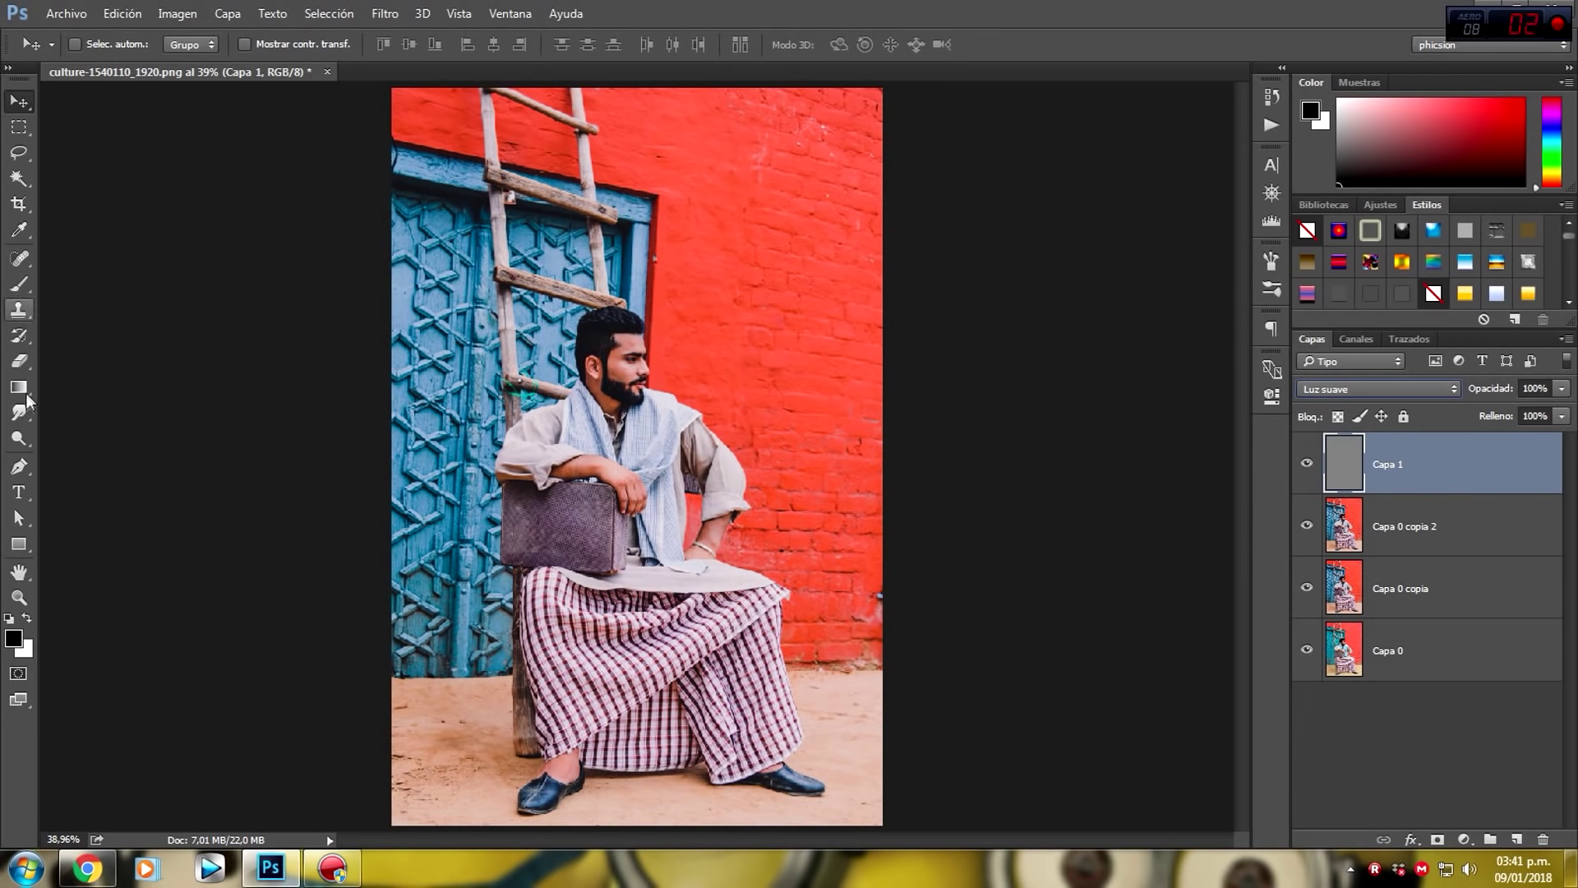
# With the Burn tool (Sombras, 17%) at 200% zoom, darken the beard and forehead shading.
pyautogui.click(20, 441)
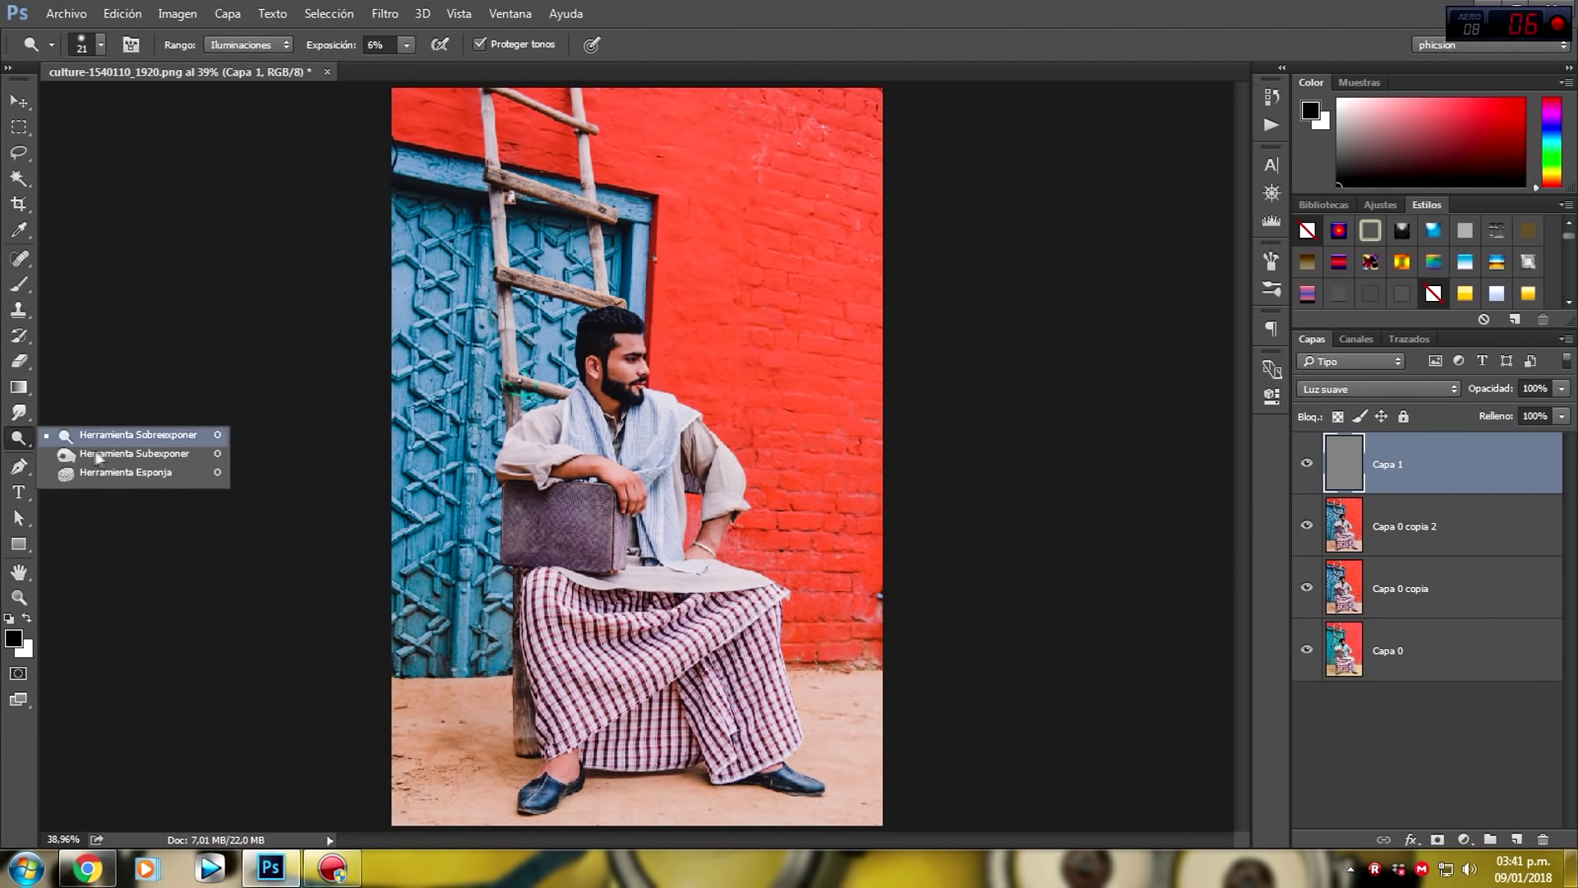
pyautogui.click(134, 453)
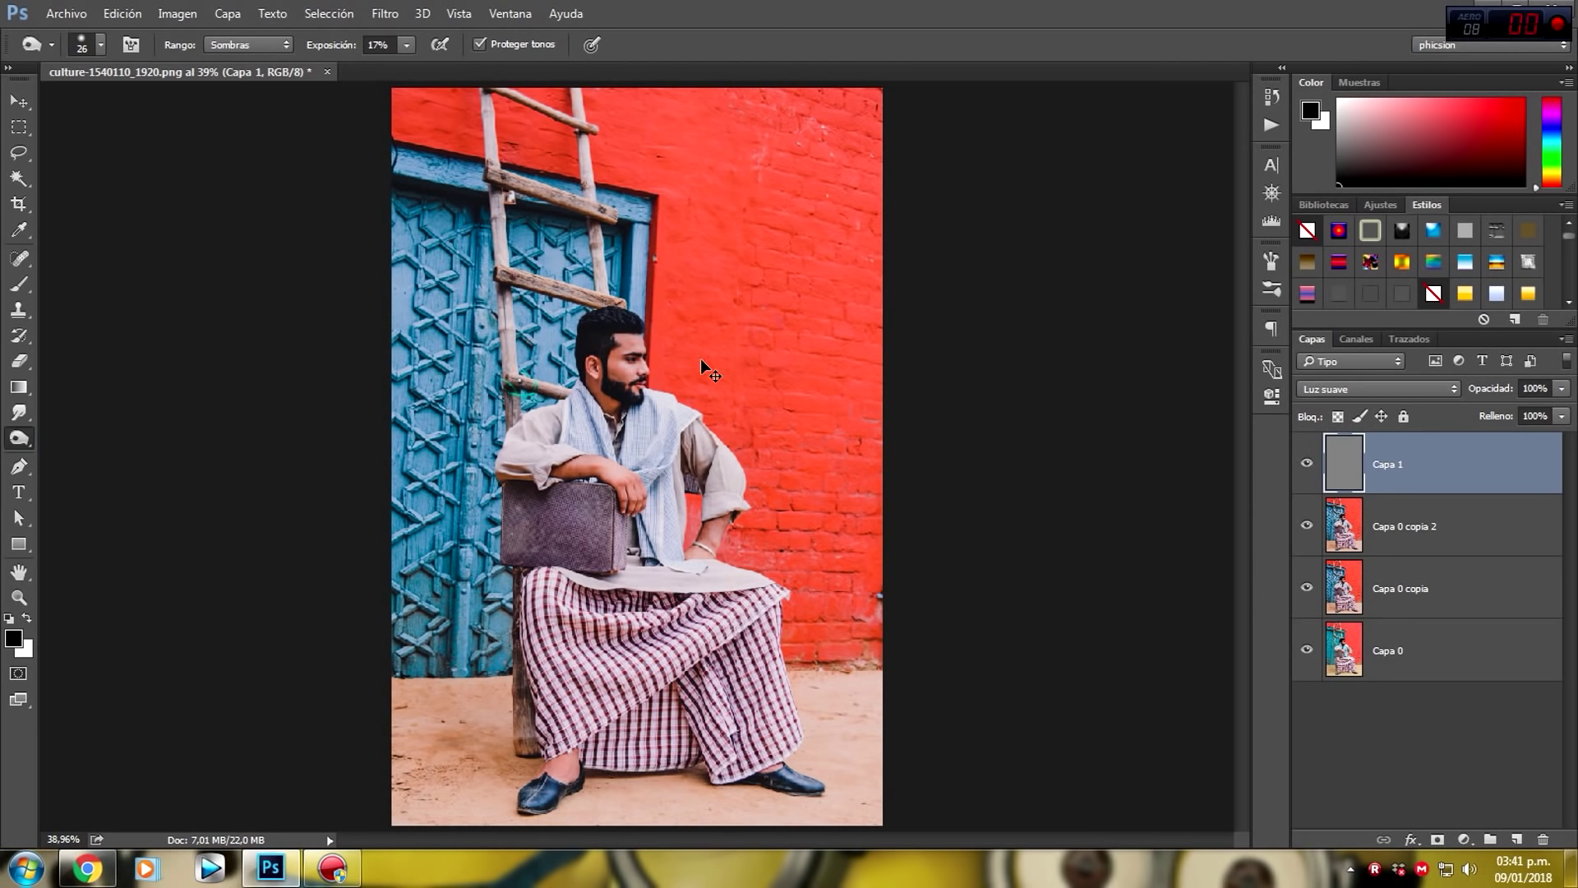
pyautogui.scroll(1, 701, 360)
pyautogui.scroll(1, 701, 360)
pyautogui.scroll(1, 702, 360)
pyautogui.scroll(1, 701, 360)
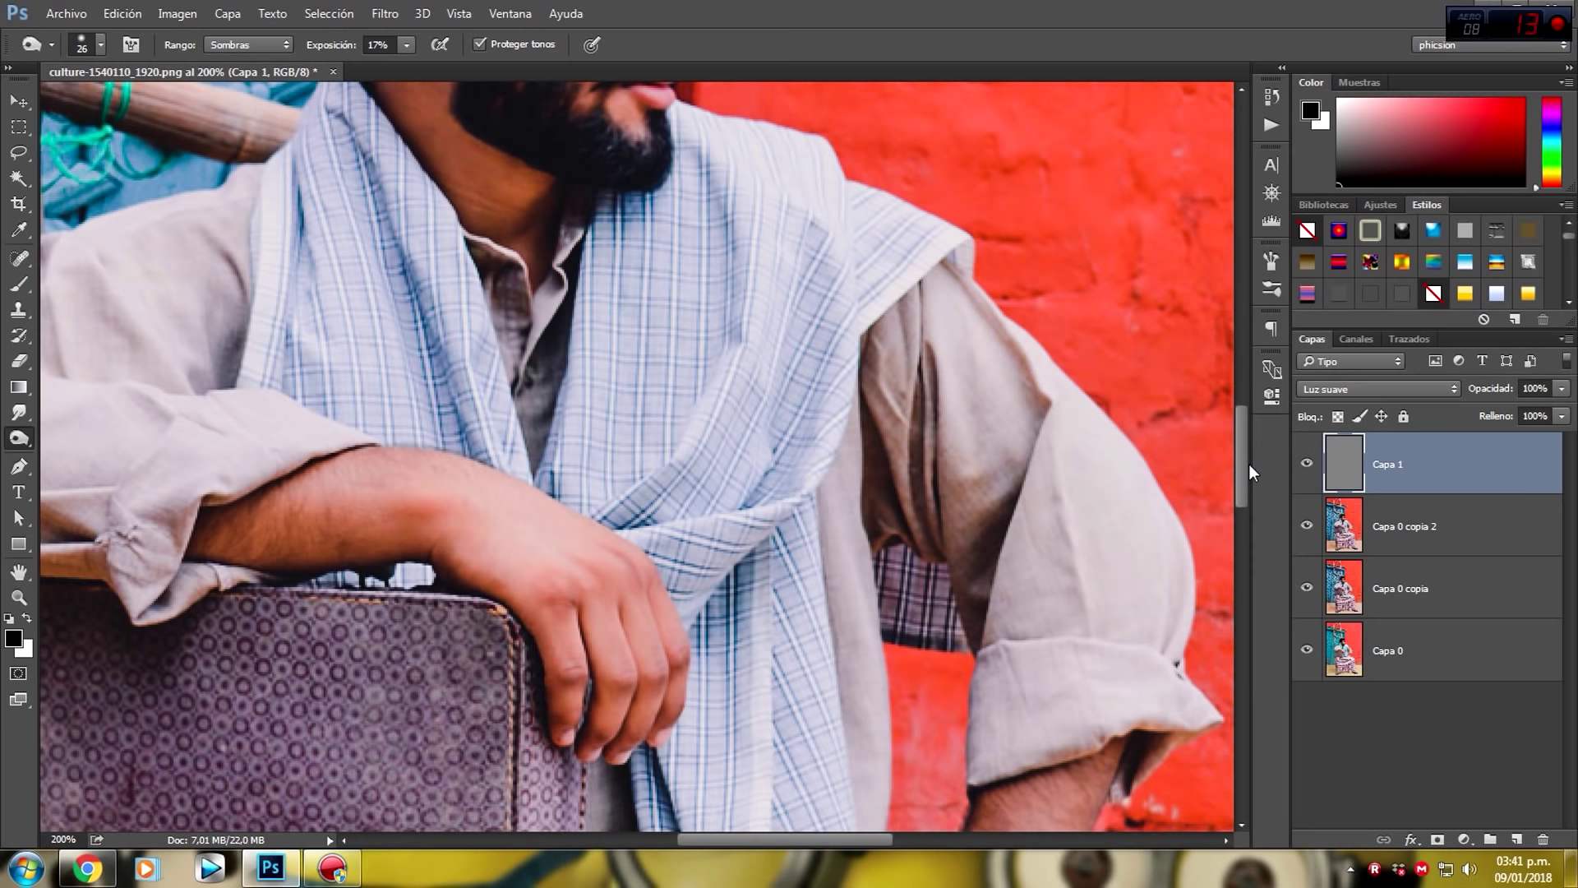
pyautogui.moveTo(1245, 460); pyautogui.dragTo(1246, 411)
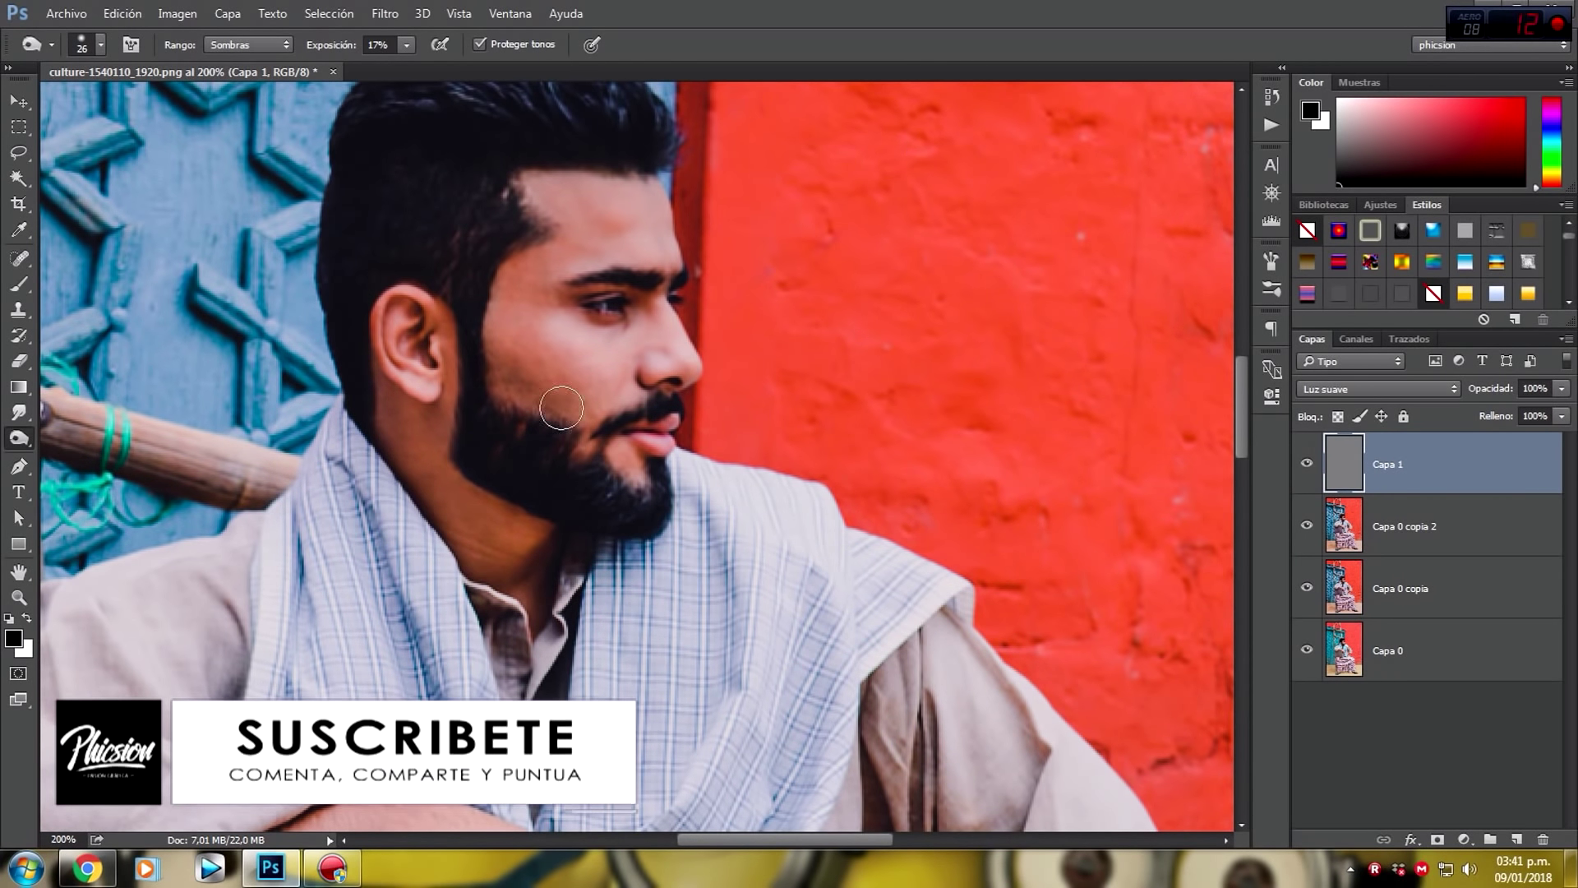
pyautogui.moveTo(561, 409); pyautogui.dragTo(477, 431)
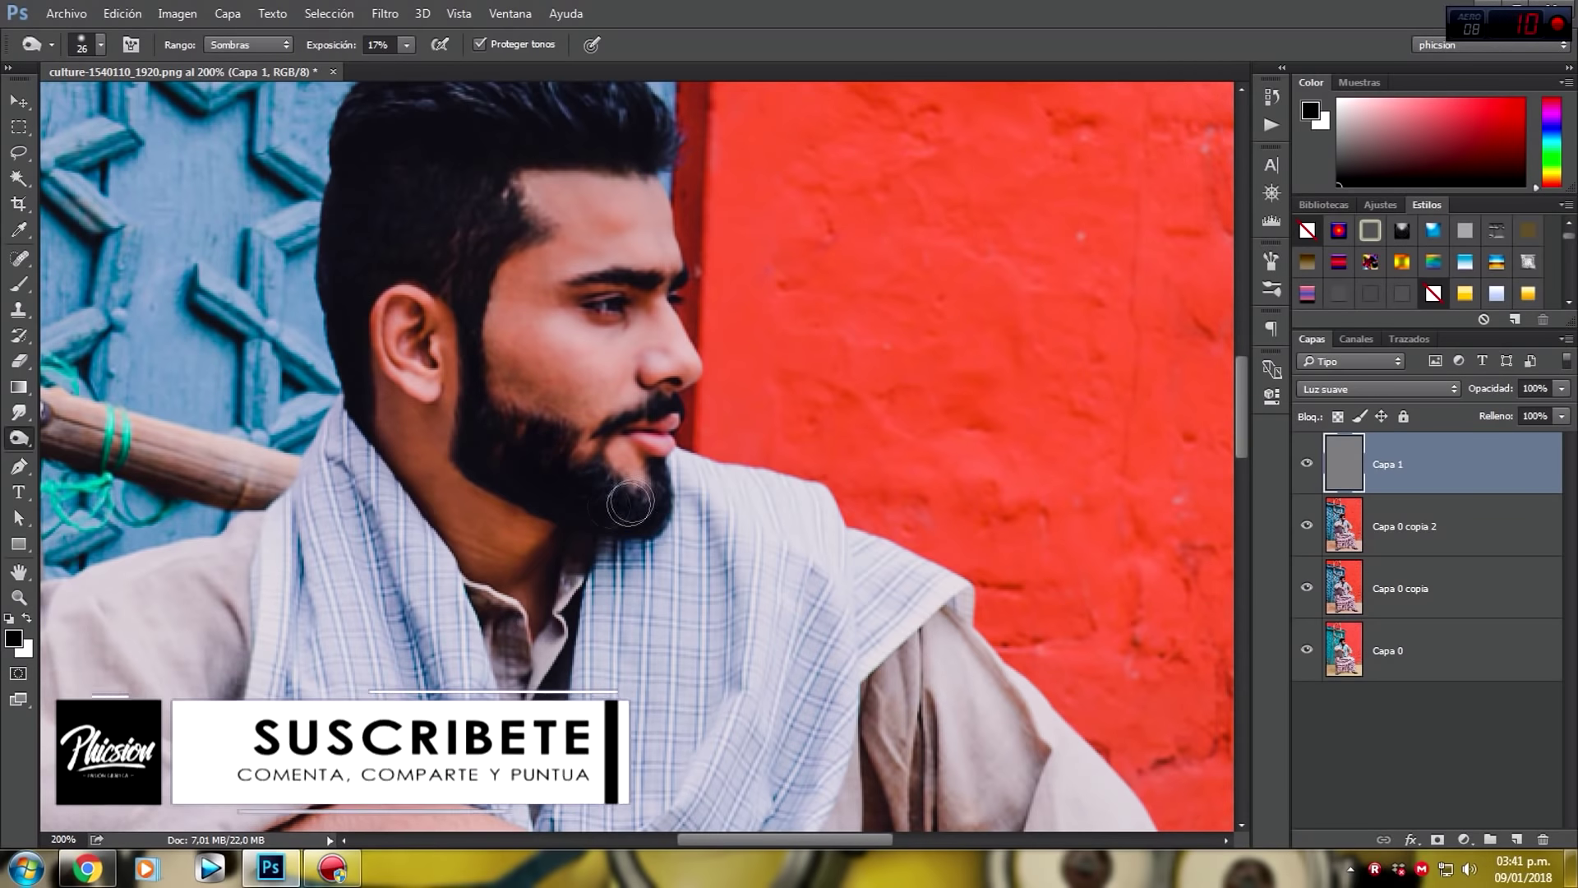
pyautogui.moveTo(476, 254); pyautogui.dragTo(573, 234)
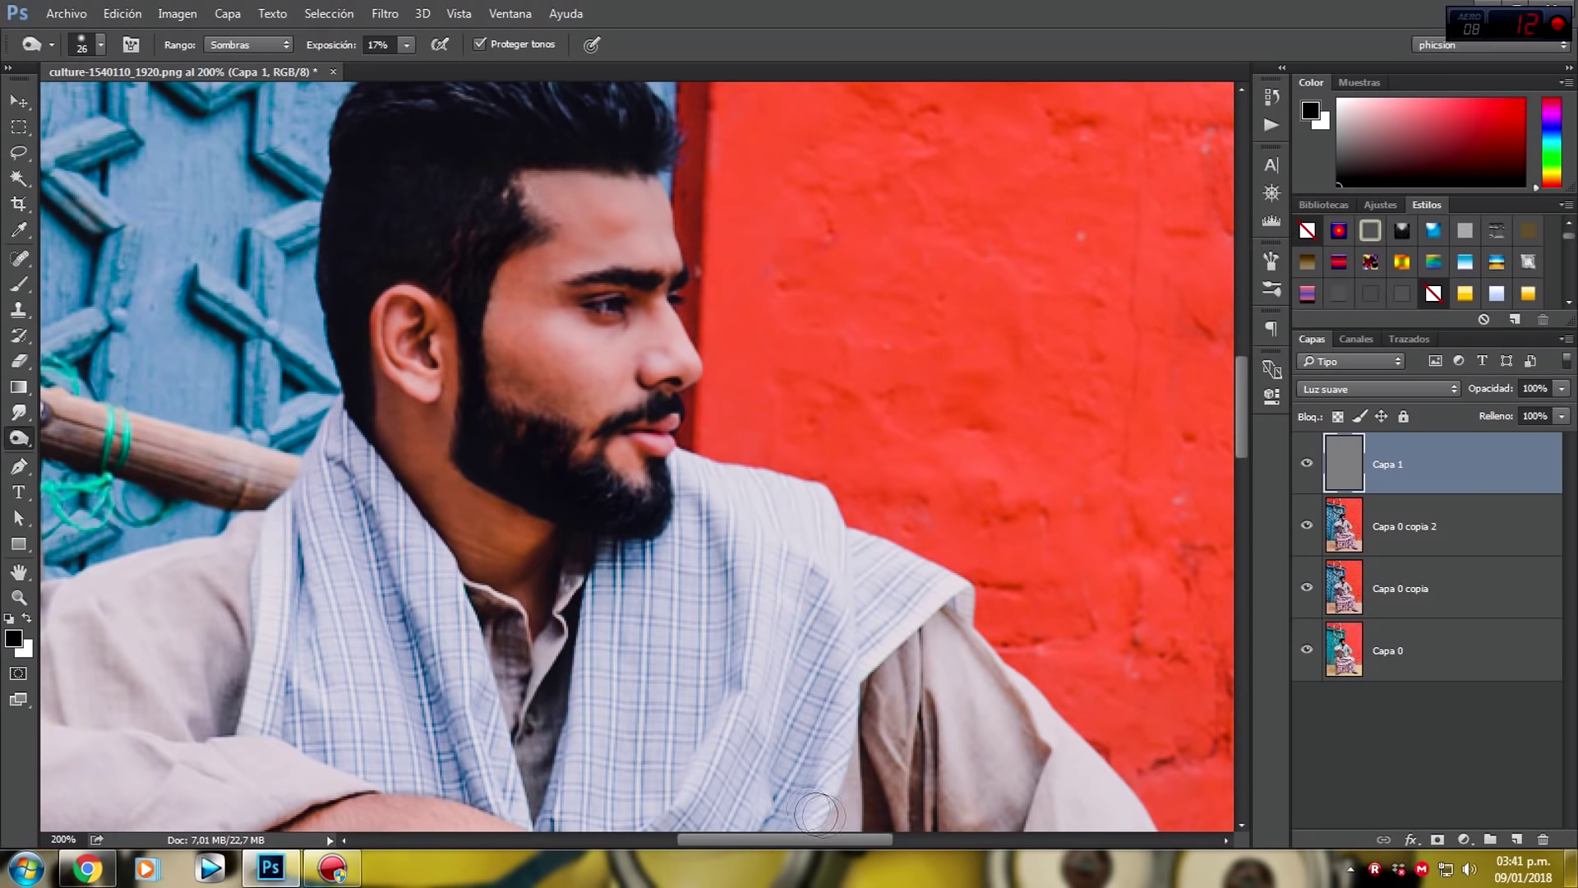
# Burn deeper shadows into the scarf folds and collar, comparing with the layer hidden.
pyautogui.scroll(-3, 1241, 428)
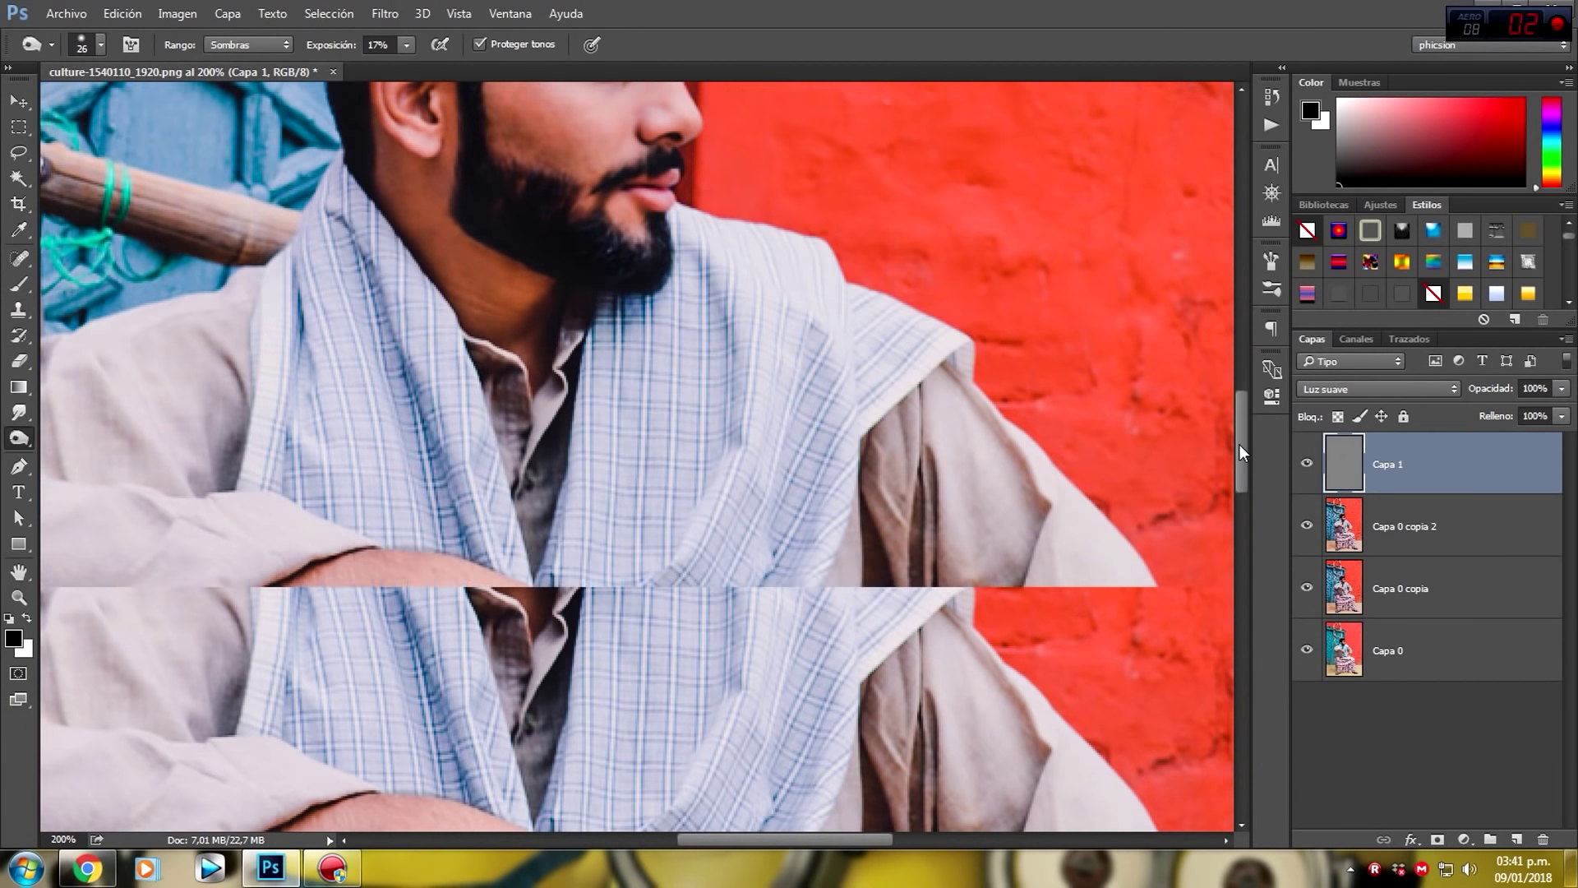
pyautogui.moveTo(706, 288); pyautogui.dragTo(728, 374)
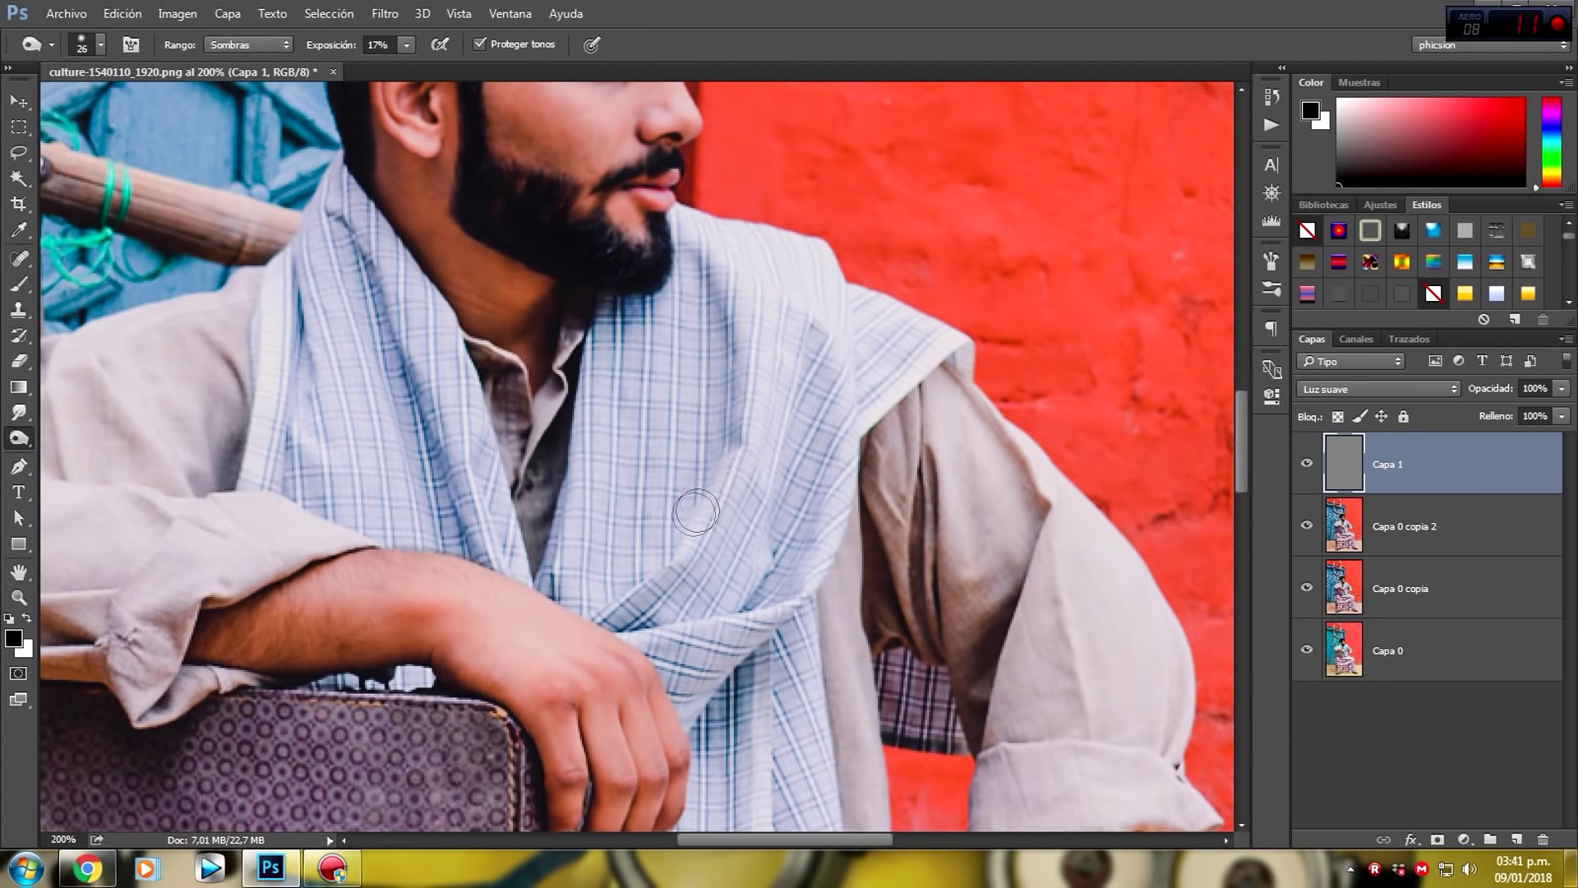
pyautogui.moveTo(727, 386); pyautogui.dragTo(730, 319)
pyautogui.click(1307, 467)
pyautogui.click(1307, 467)
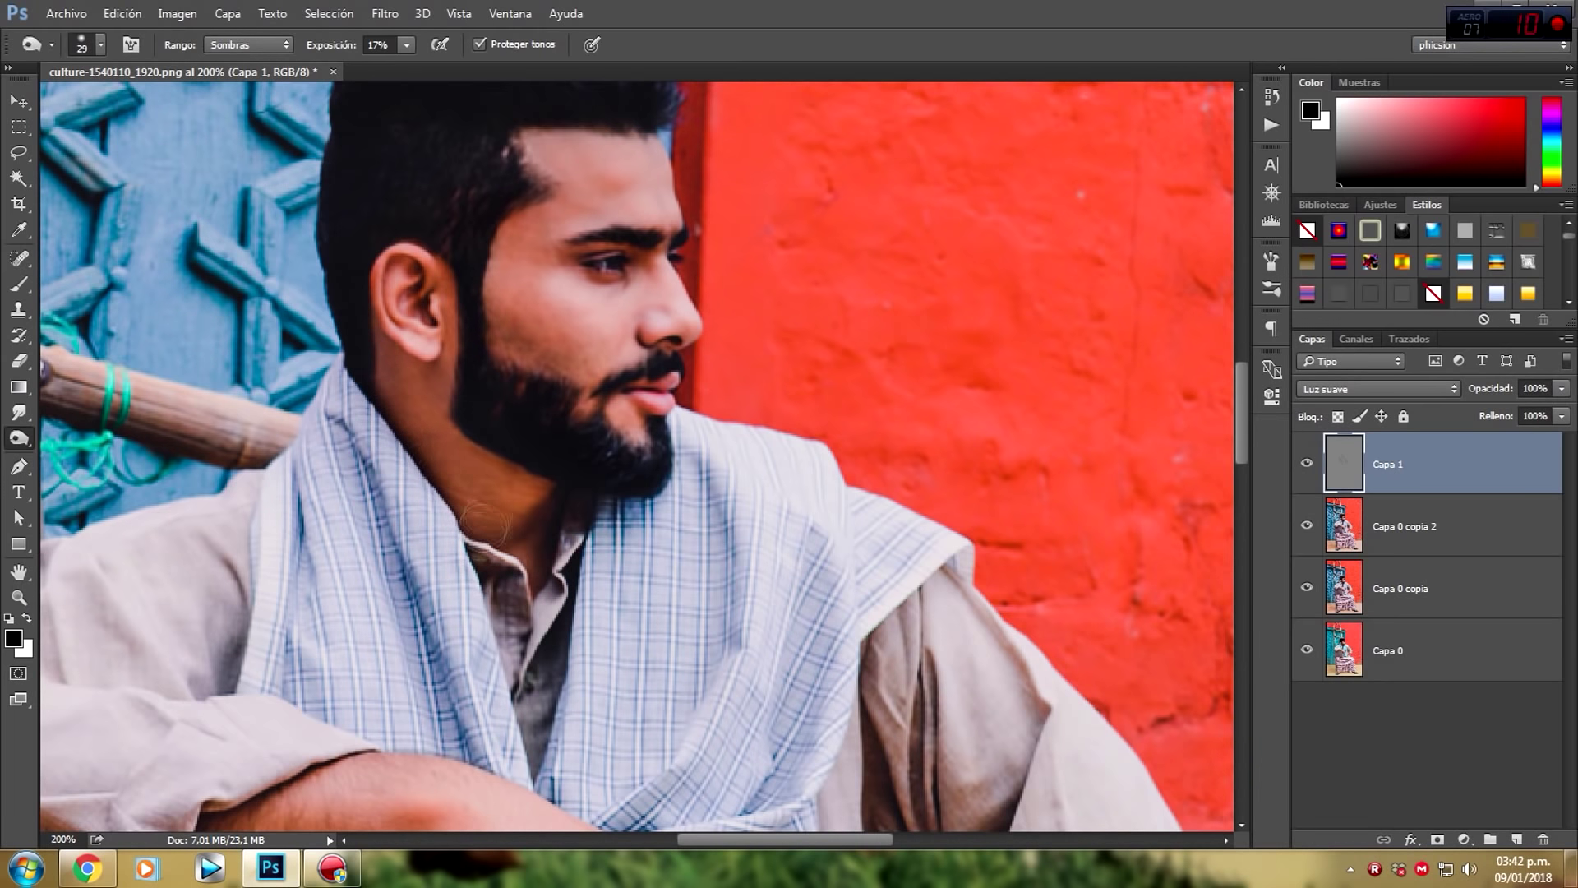
pyautogui.moveTo(540, 539)
pyautogui.mouseDown()
pyautogui.moveTo(536, 715)
pyautogui.moveTo(307, 613)
pyautogui.mouseUp()
pyautogui.moveTo(731, 682); pyautogui.dragTo(878, 600)
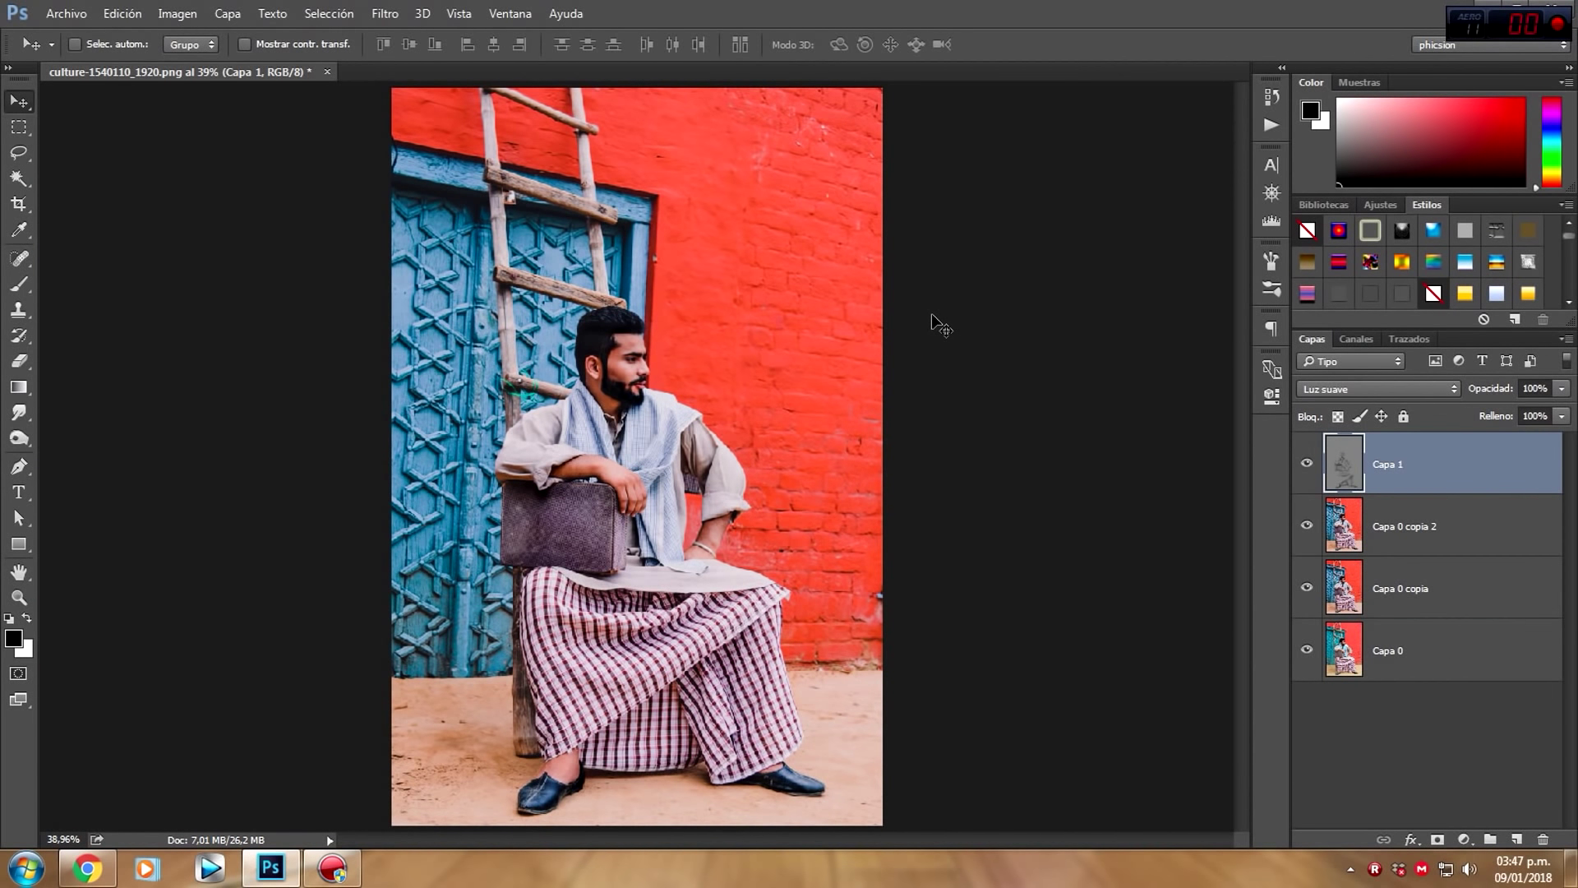
# Toggle Capa 1 to compare, then dodge the highlights in the man's hair at 6%.
pyautogui.click(1307, 467)
pyautogui.click(1307, 466)
pyautogui.click(1307, 466)
pyautogui.click(18, 440)
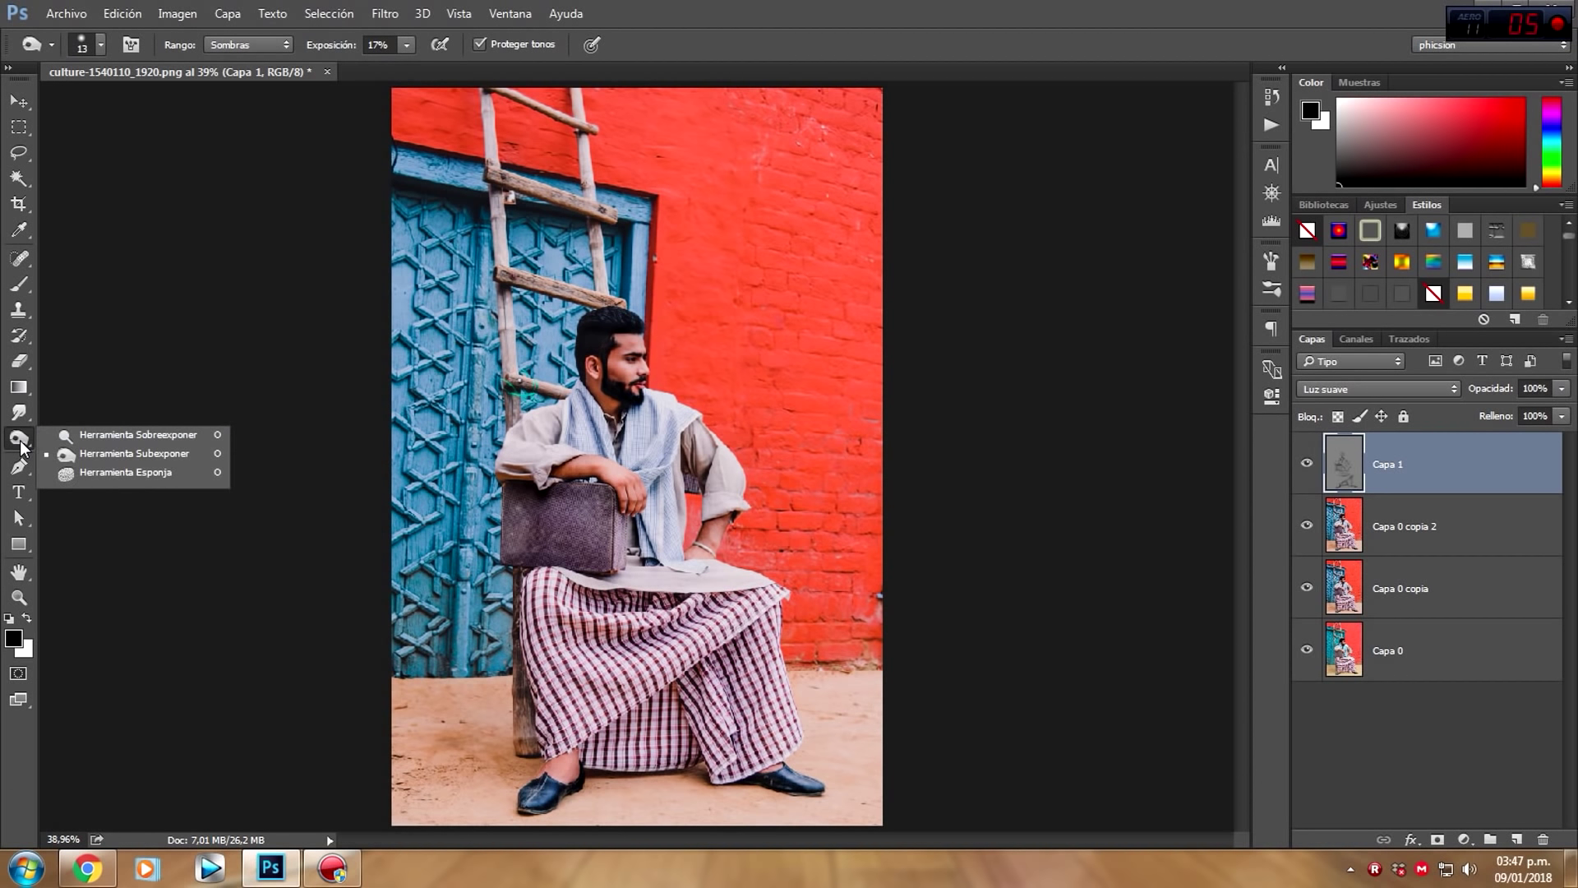
pyautogui.click(157, 435)
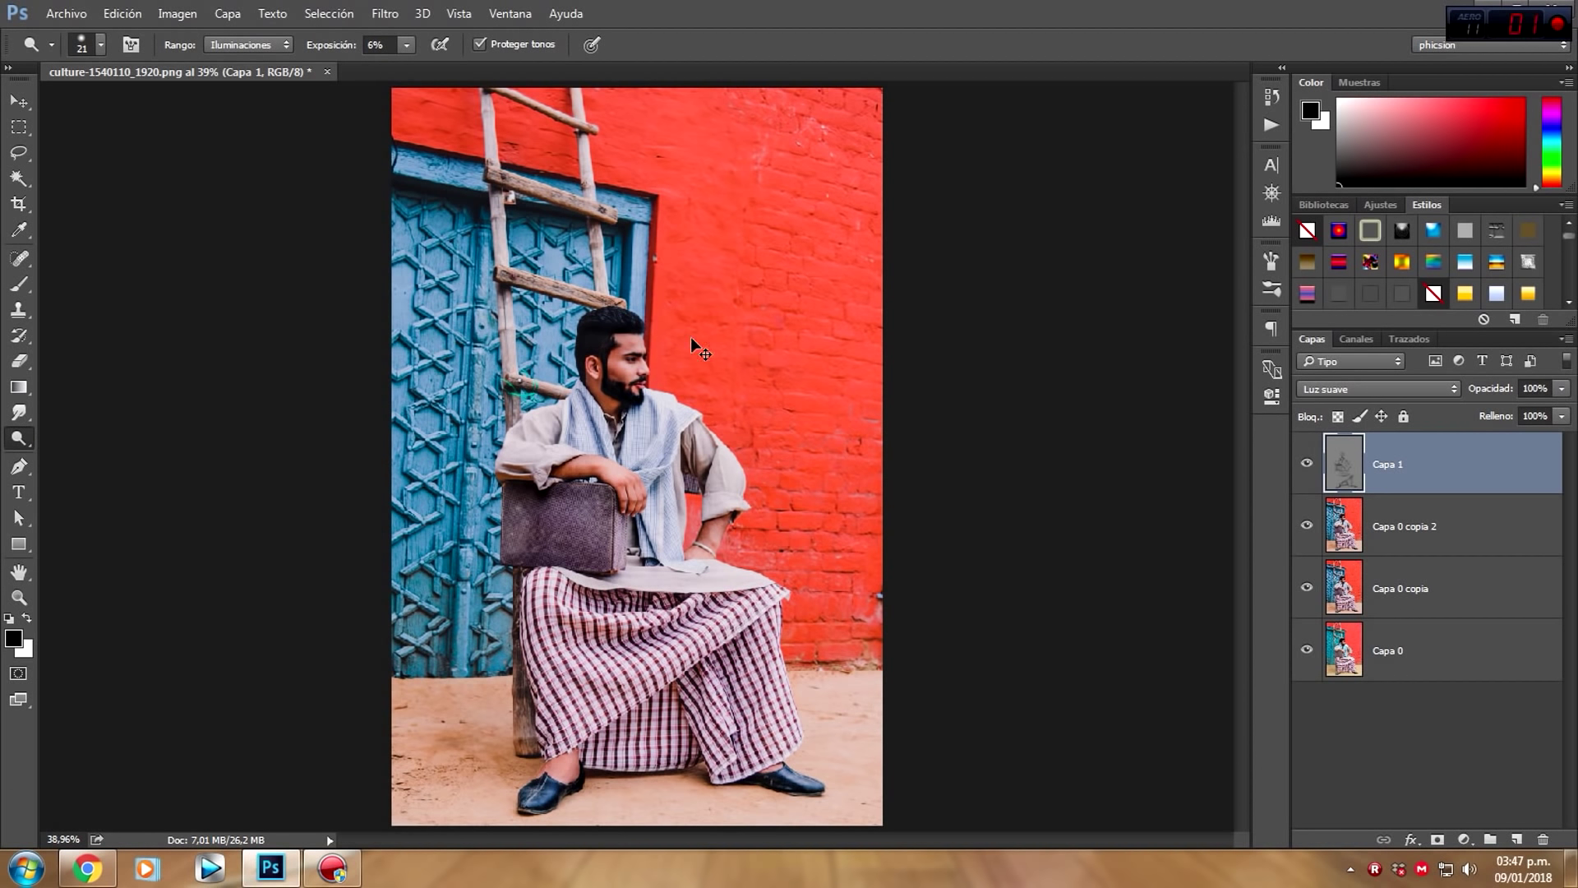
pyautogui.hotkey('ctrl', '+')
pyautogui.hotkey('ctrl', '+')
pyautogui.hotkey('ctrl', '+')
pyautogui.hotkey('ctrl', '+')
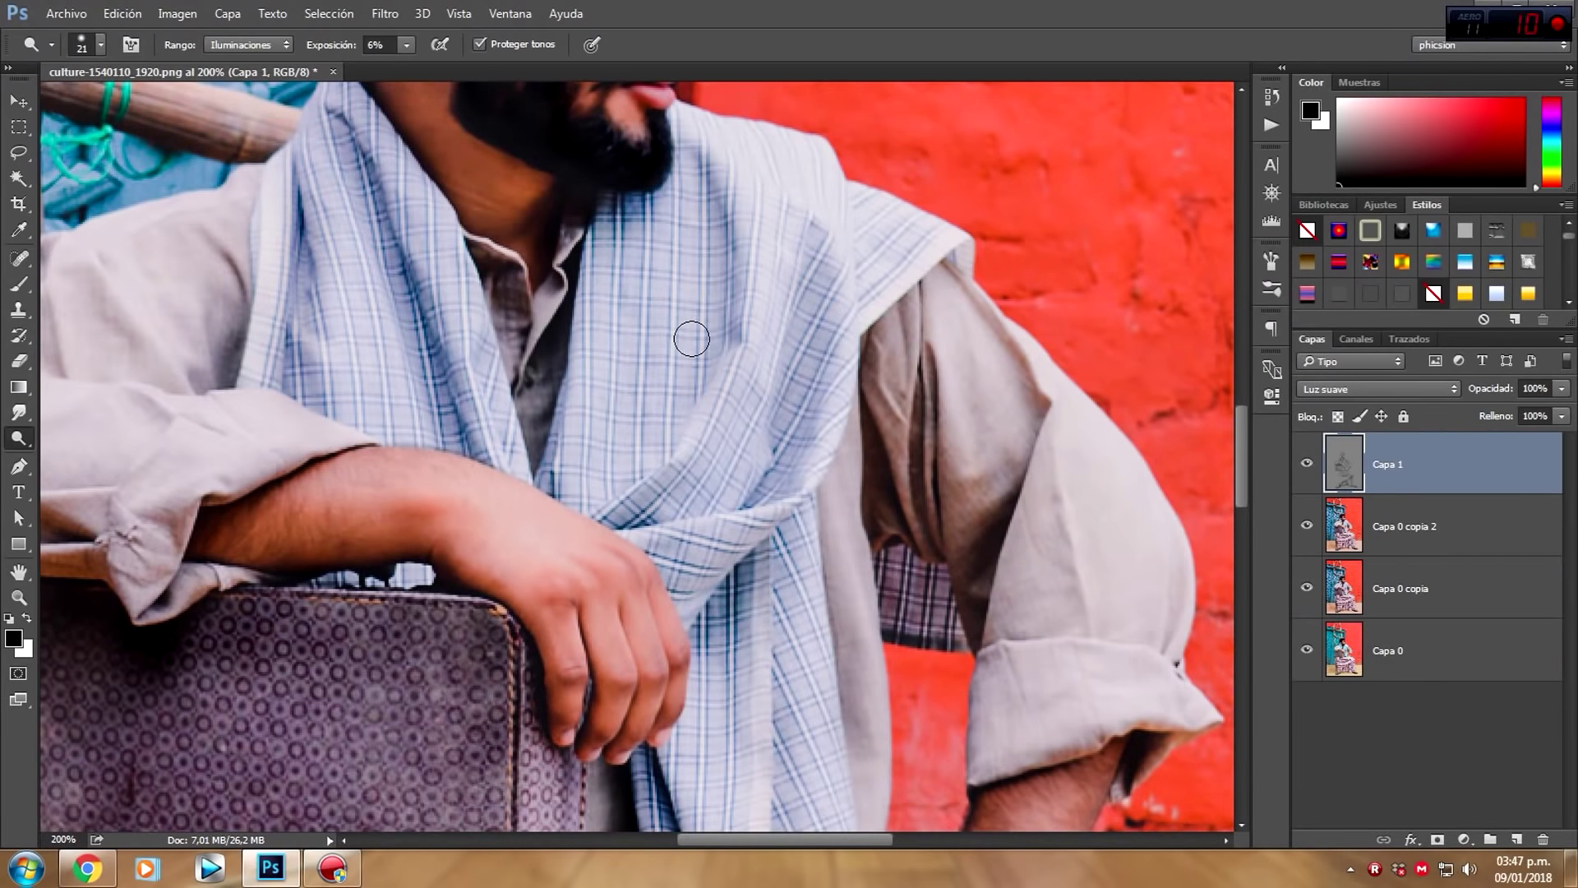
pyautogui.moveTo(1242, 481); pyautogui.dragTo(1242, 401)
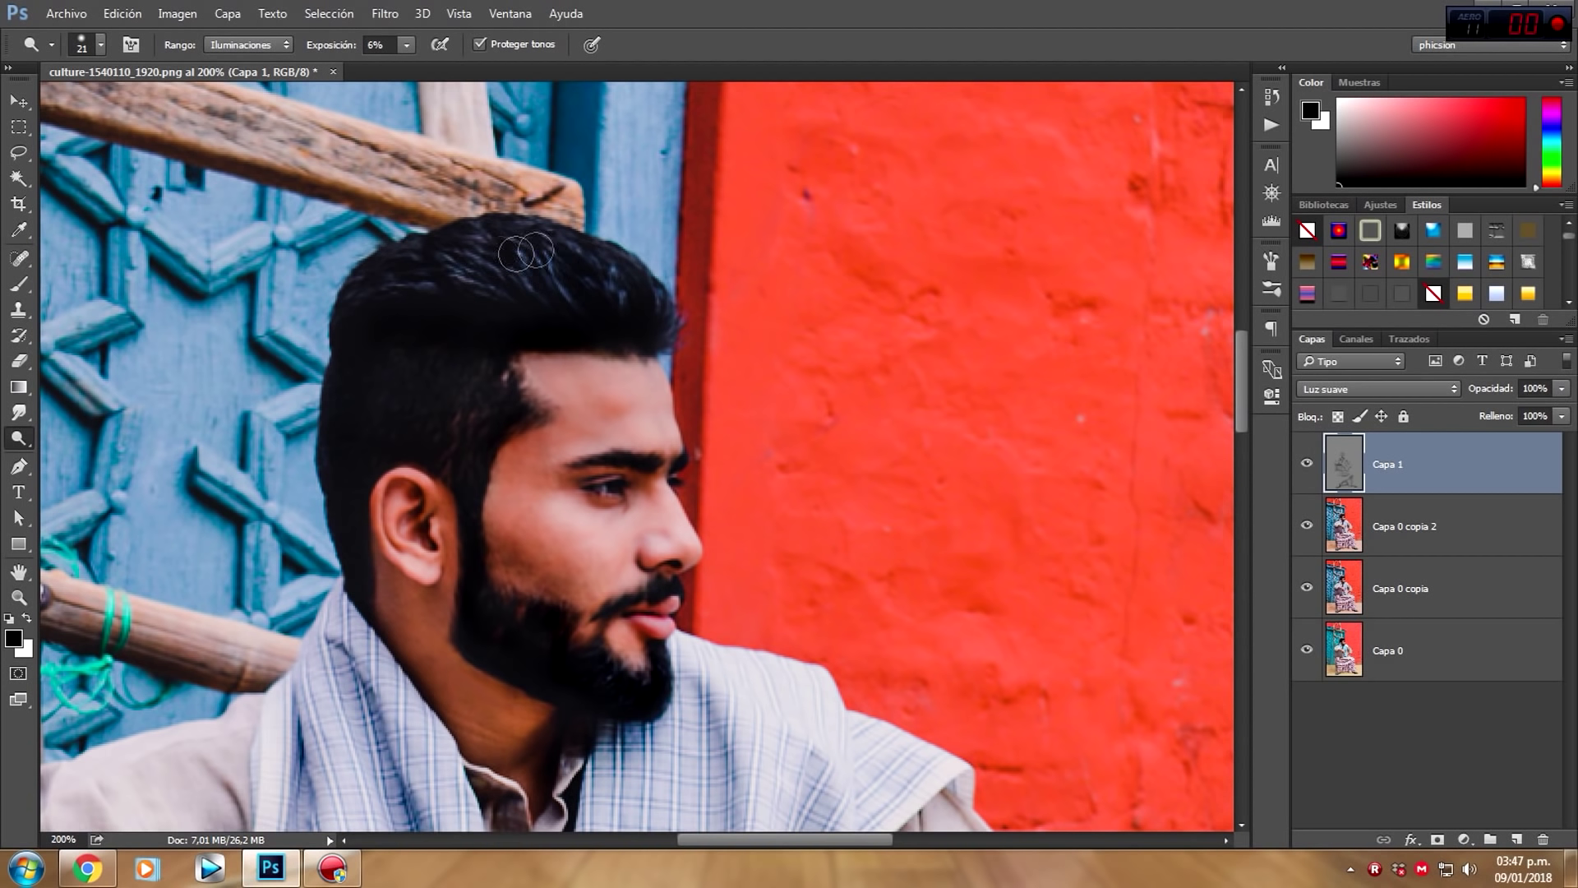
pyautogui.moveTo(600, 380)
pyautogui.mouseDown()
pyautogui.moveTo(543, 259)
pyautogui.moveTo(592, 361)
pyautogui.mouseUp()
# Switch back to the Burn tool, fit the image on screen and compare with Capa 1 toggled.
pyautogui.rightClick(18, 439)
pyautogui.click(90, 455)
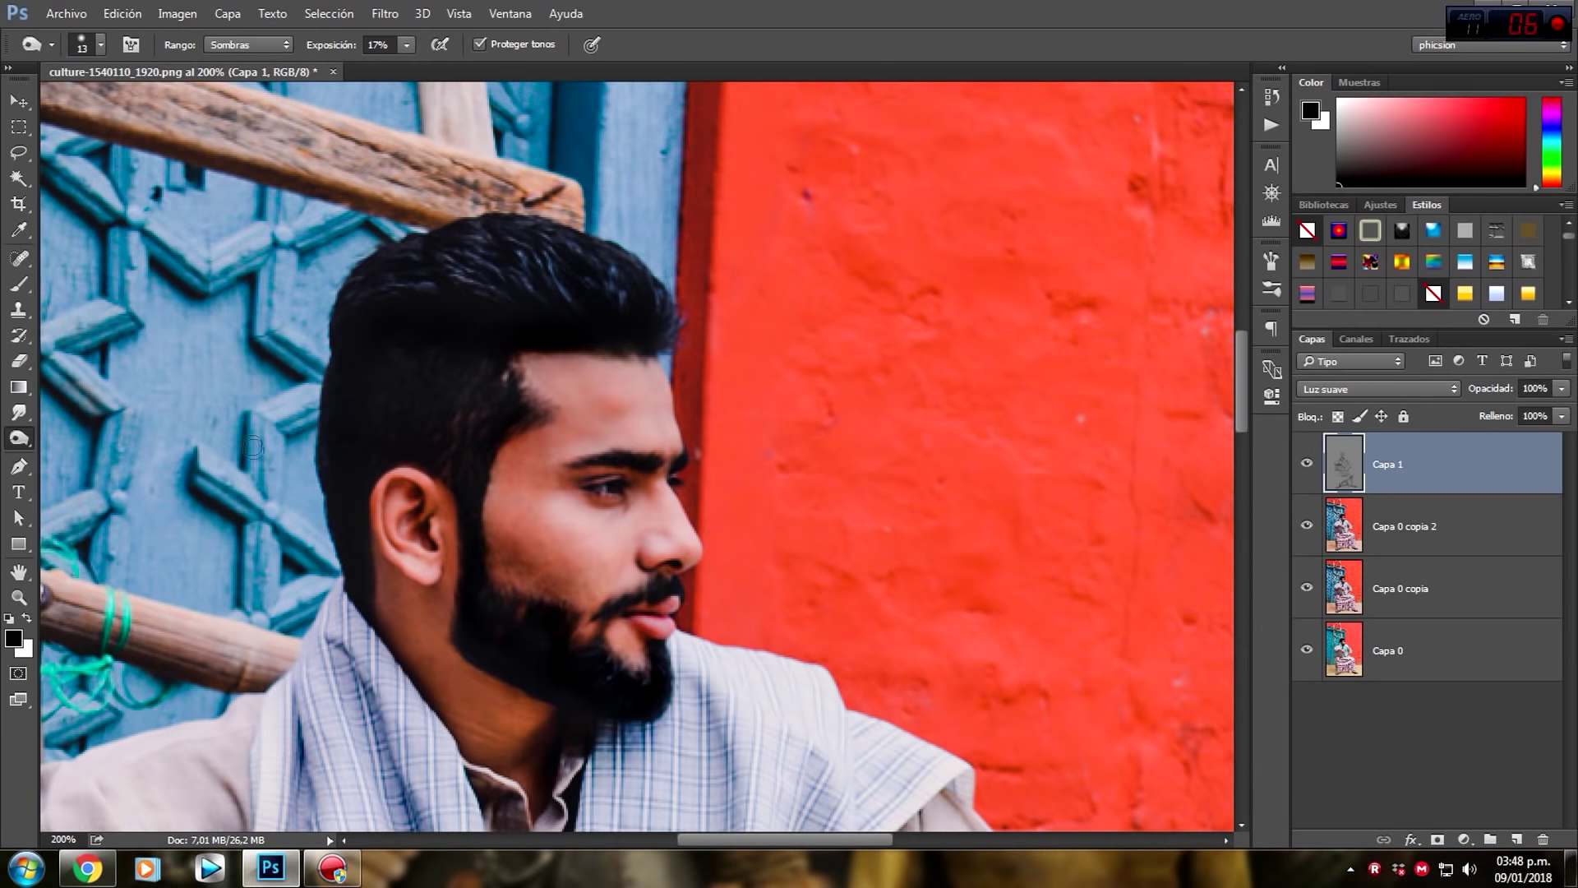
pyautogui.hotkey('ctrl', '0')
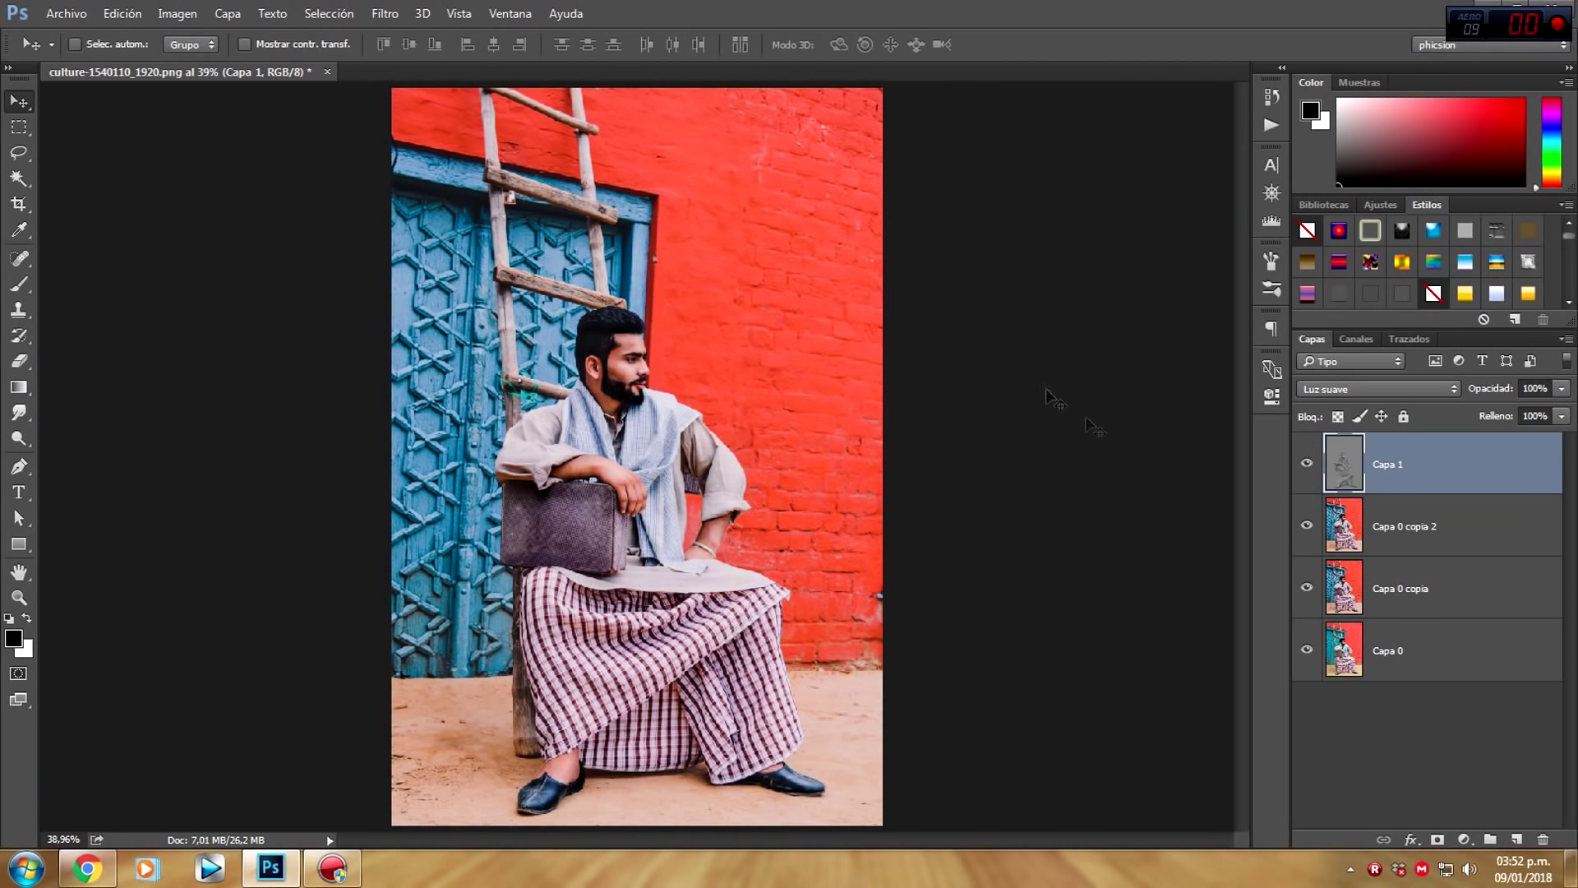
pyautogui.click(1311, 468)
pyautogui.click(1311, 467)
# Burn over the blue door with a 152 px brush and make Capa 1 visible again.
pyautogui.click(18, 438)
pyautogui.click(134, 453)
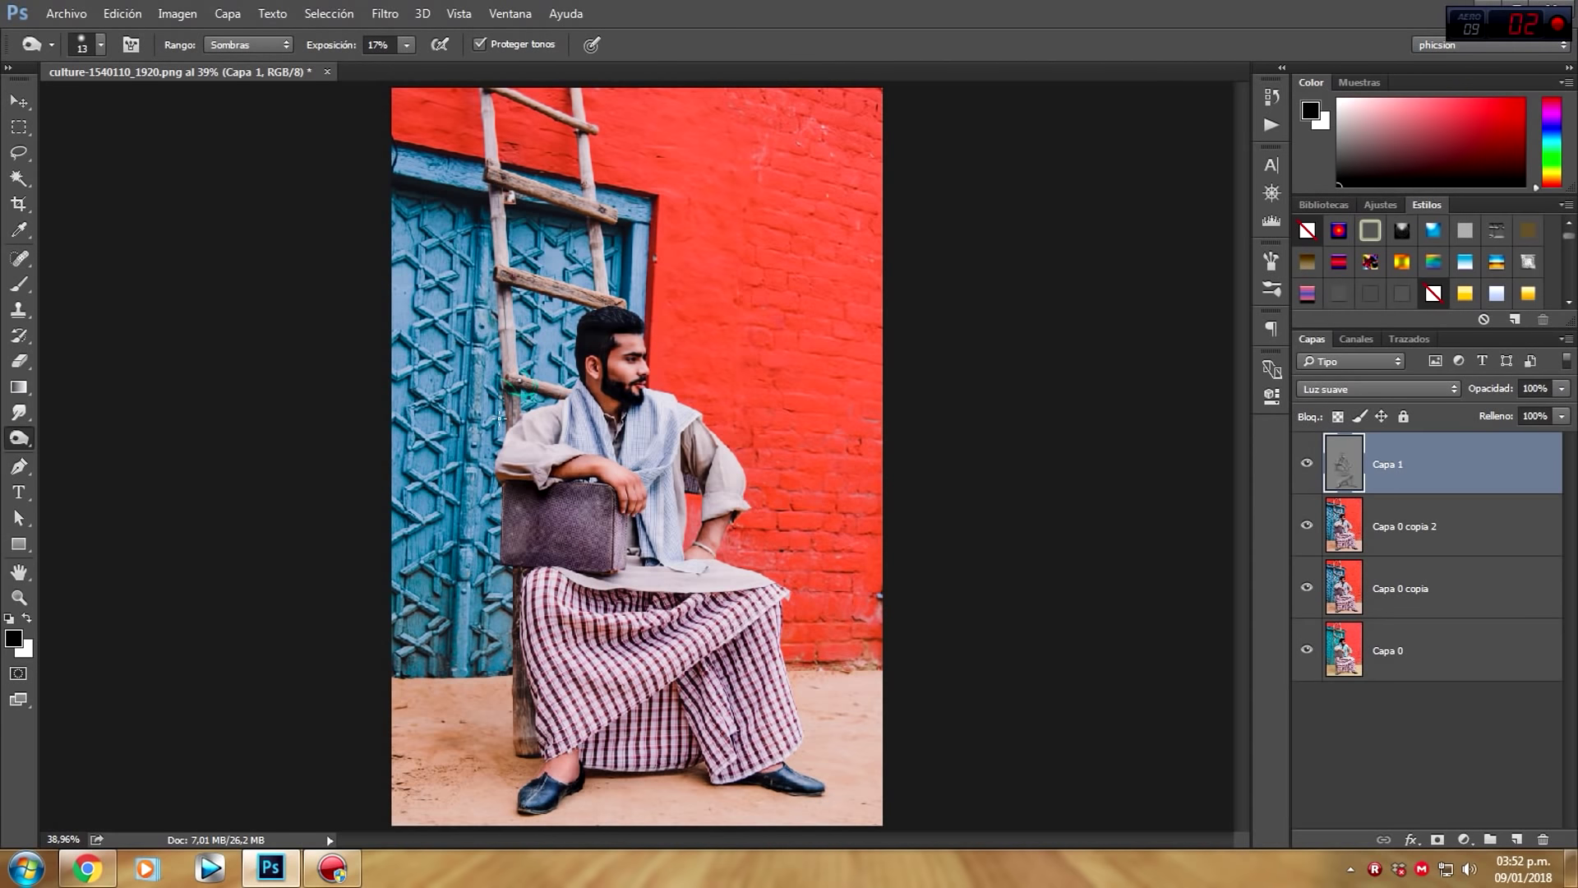
pyautogui.moveTo(498, 417); pyautogui.dragTo(559, 417)
pyautogui.moveTo(457, 193)
pyautogui.mouseDown()
pyautogui.moveTo(494, 226)
pyautogui.moveTo(618, 237)
pyautogui.mouseUp()
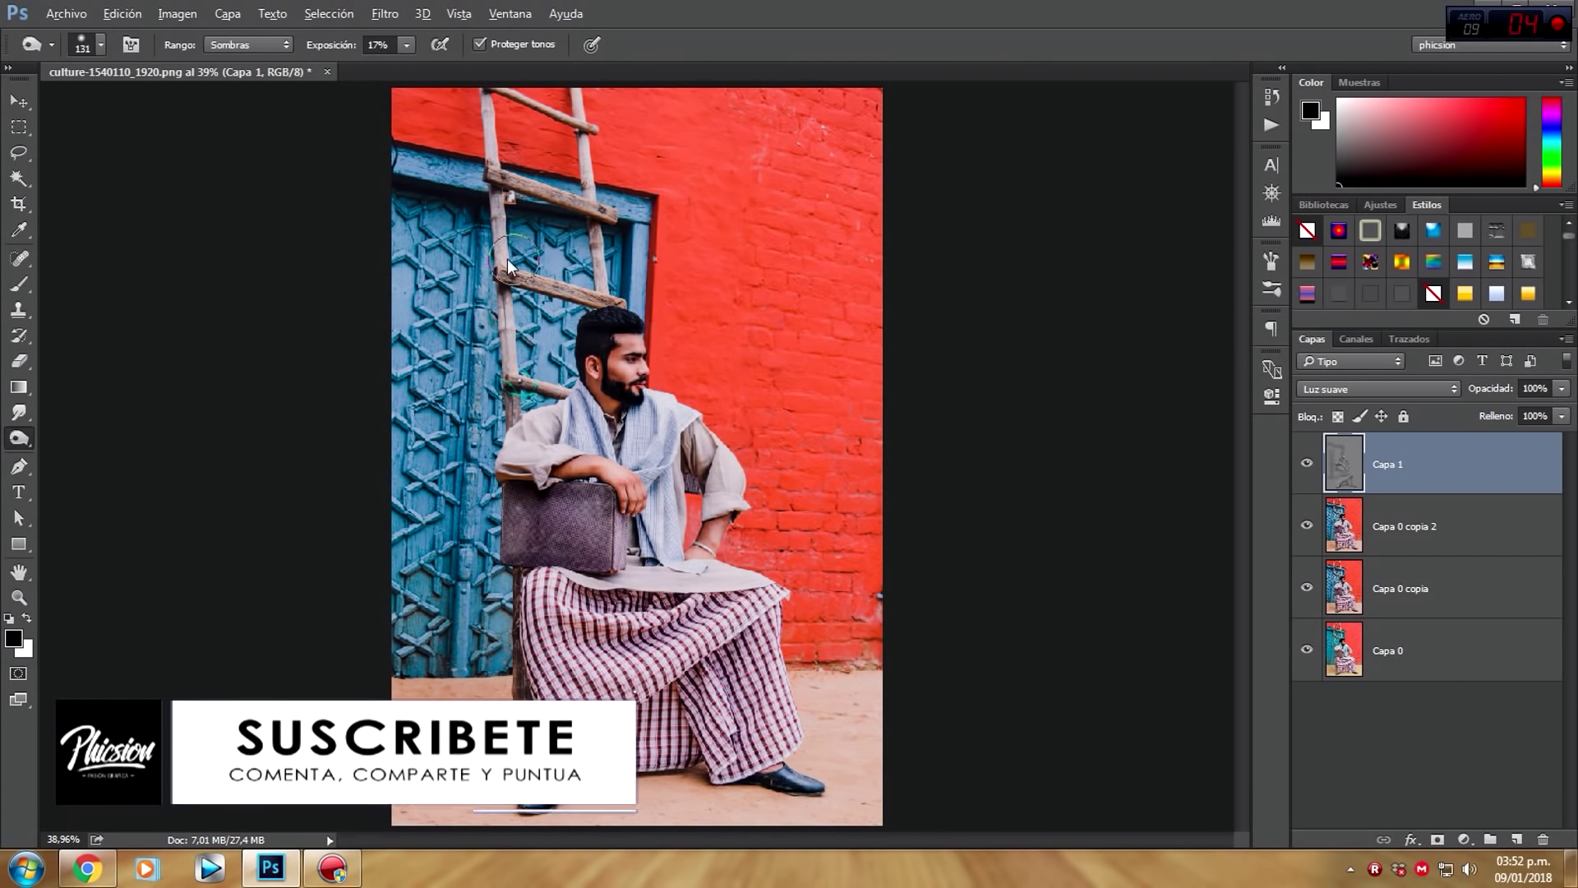
pyautogui.press('v')
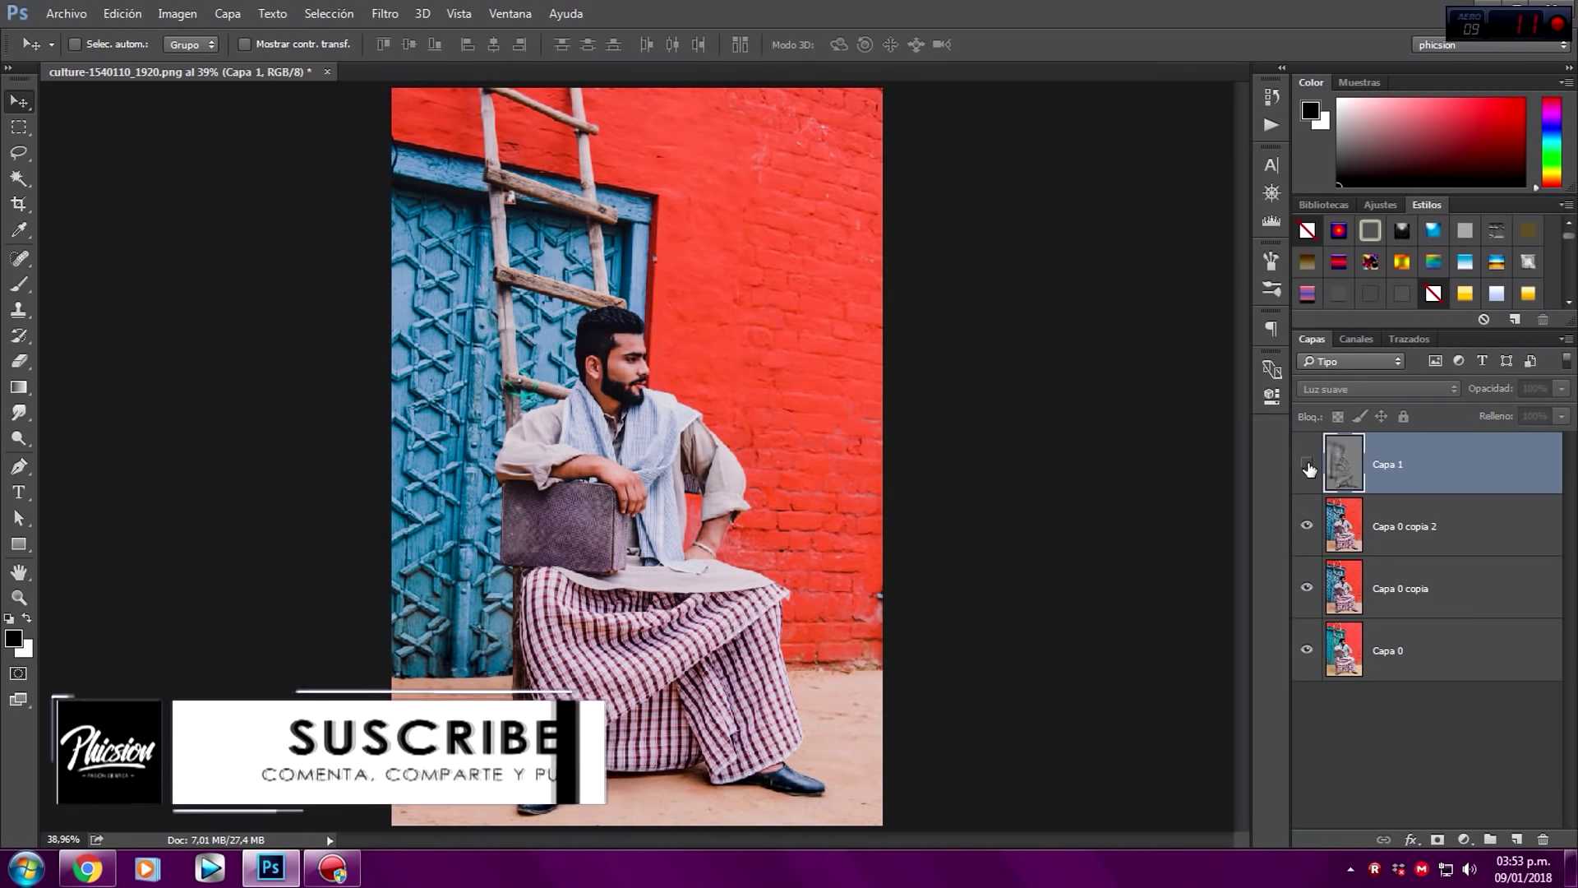
pyautogui.click(1307, 465)
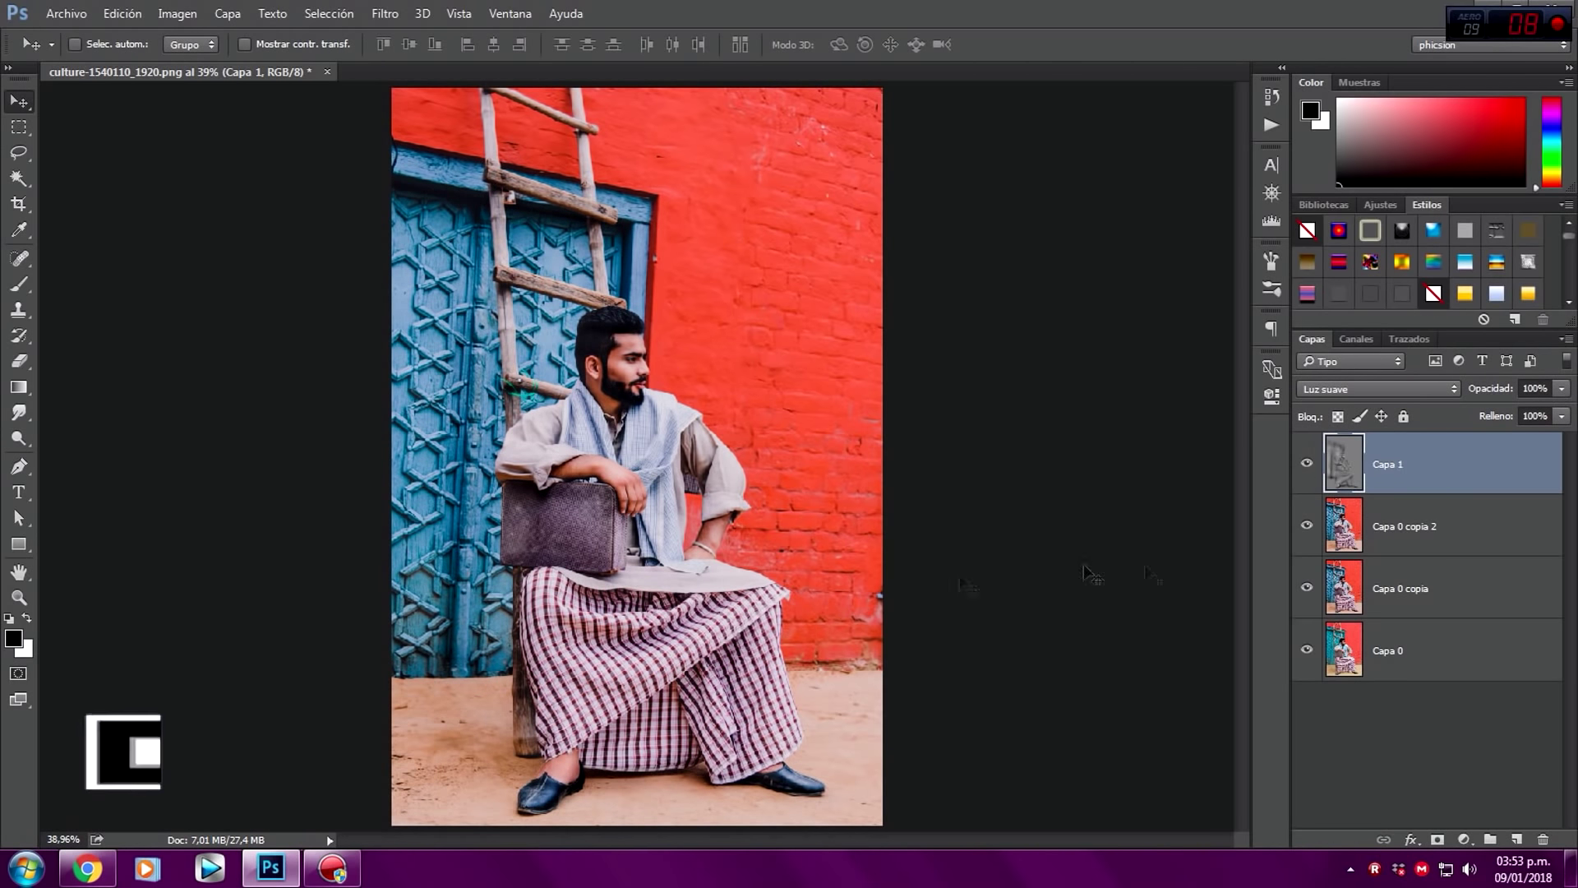
# Add a gradient map adjustment layer using the 'Violeta, naranja' gradient preset.
pyautogui.click(1464, 840)
pyautogui.click(1466, 839)
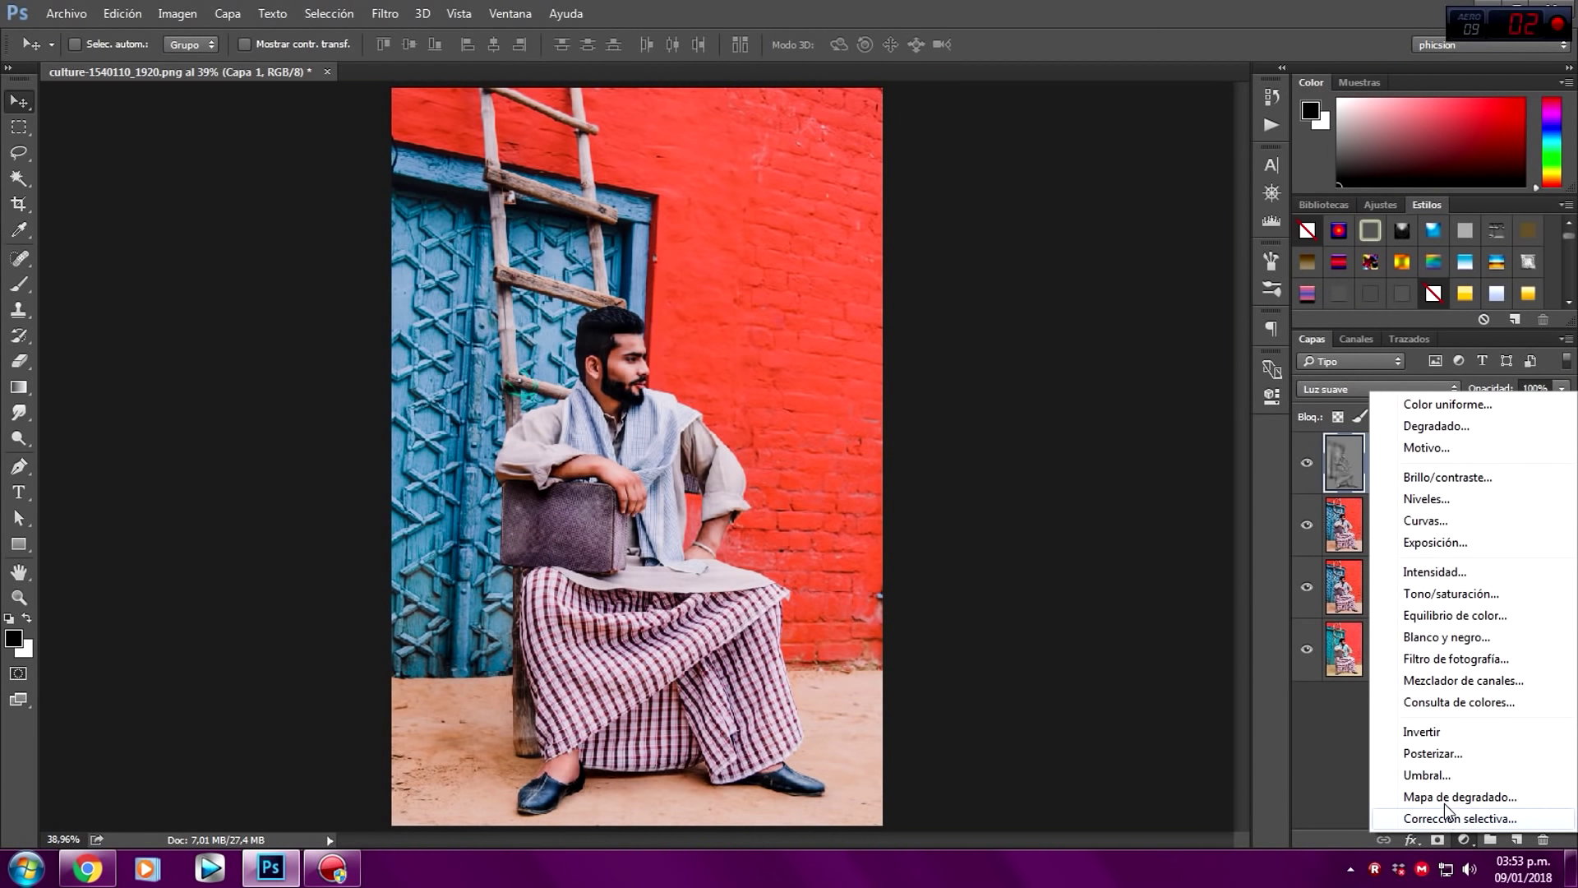
pyautogui.click(1381, 740)
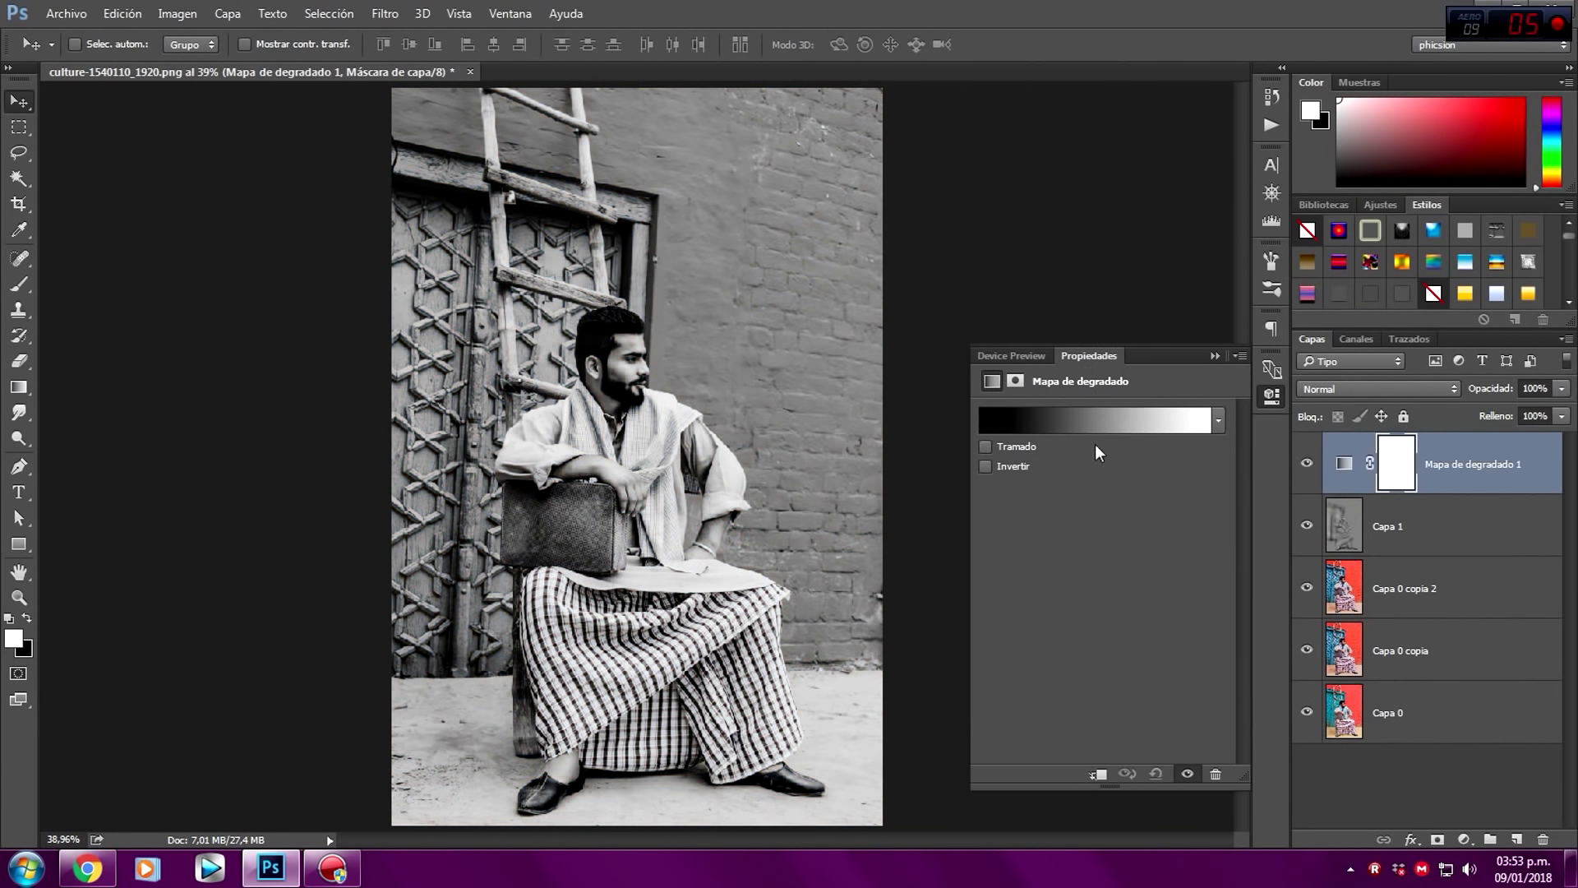
pyautogui.click(1092, 416)
pyautogui.click(1100, 263)
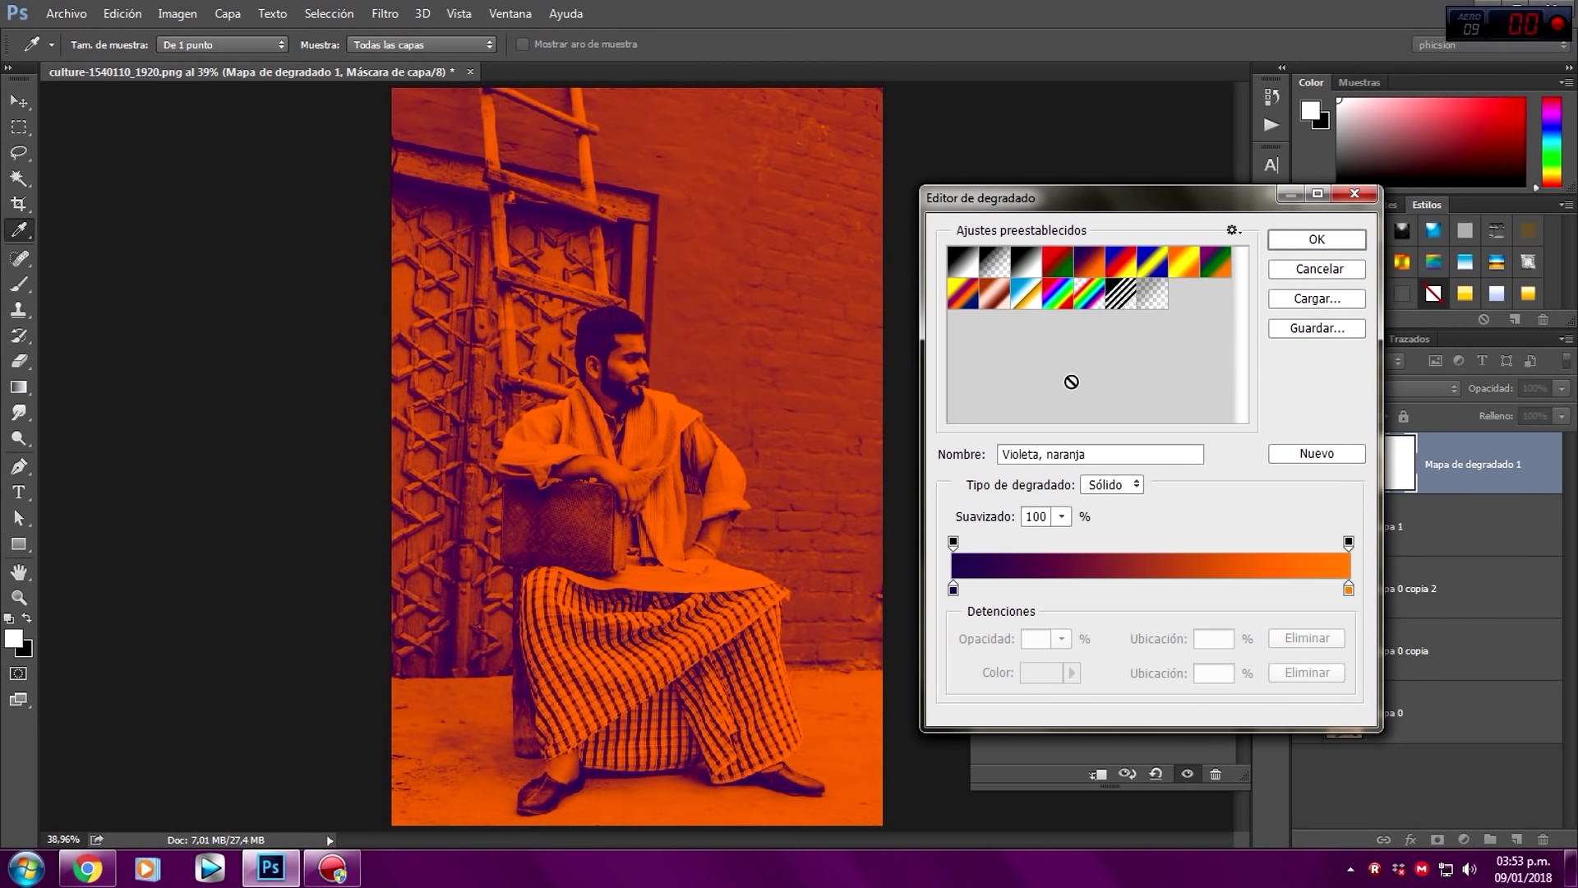
# Darken the violet stop and make the orange stop a lighter, softer orange.
pyautogui.doubleClick(953, 588)
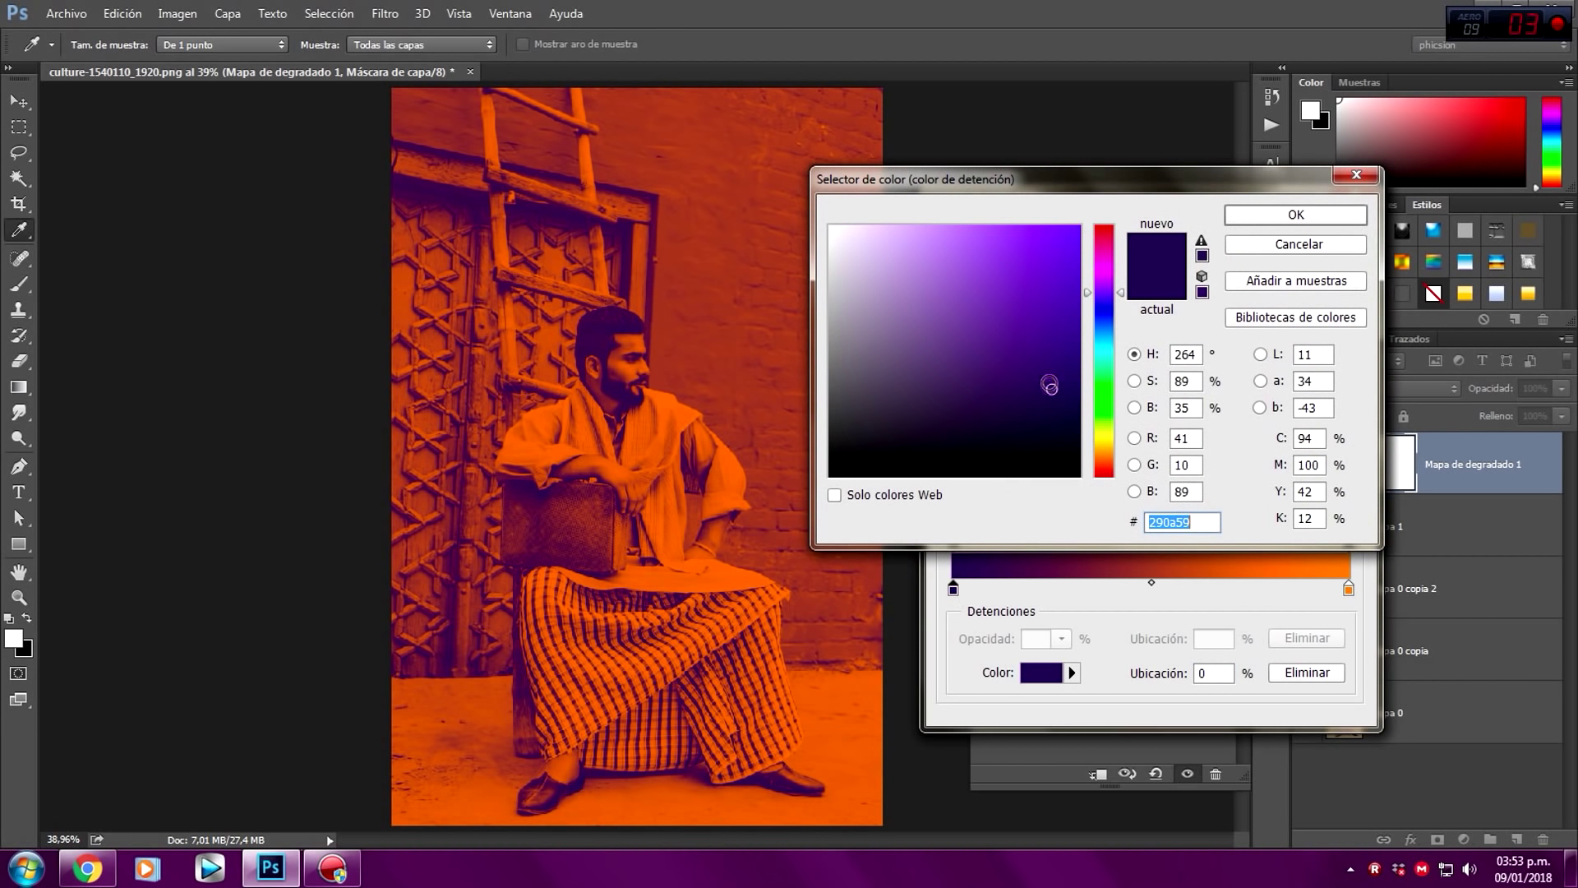
pyautogui.moveTo(1052, 391); pyautogui.dragTo(1039, 423)
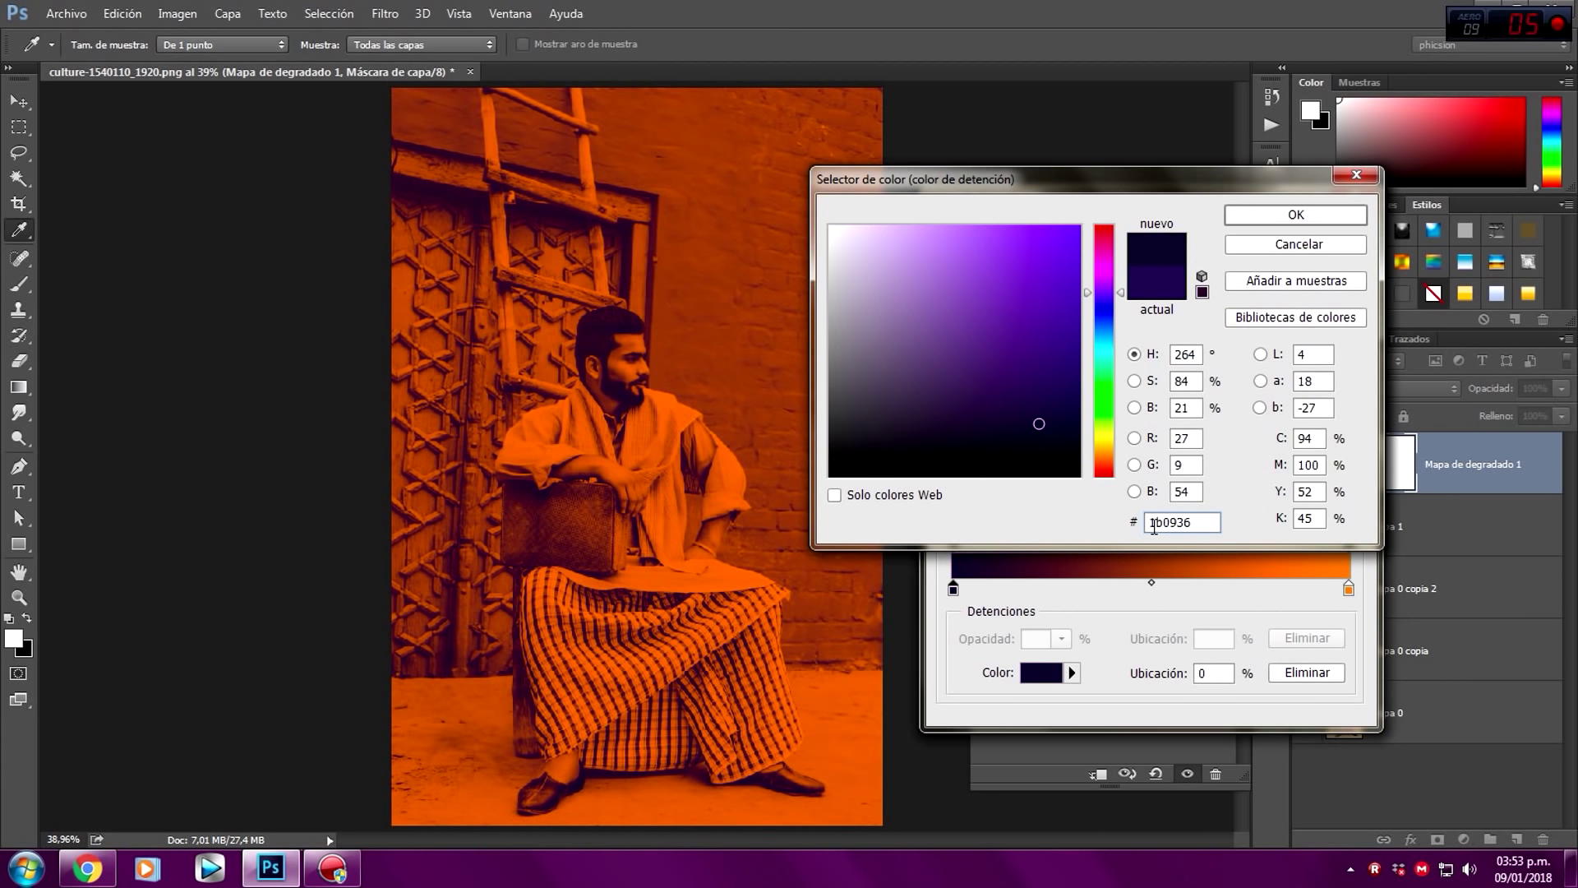
pyautogui.moveTo(1175, 525); pyautogui.dragTo(1143, 526)
pyautogui.click(1287, 219)
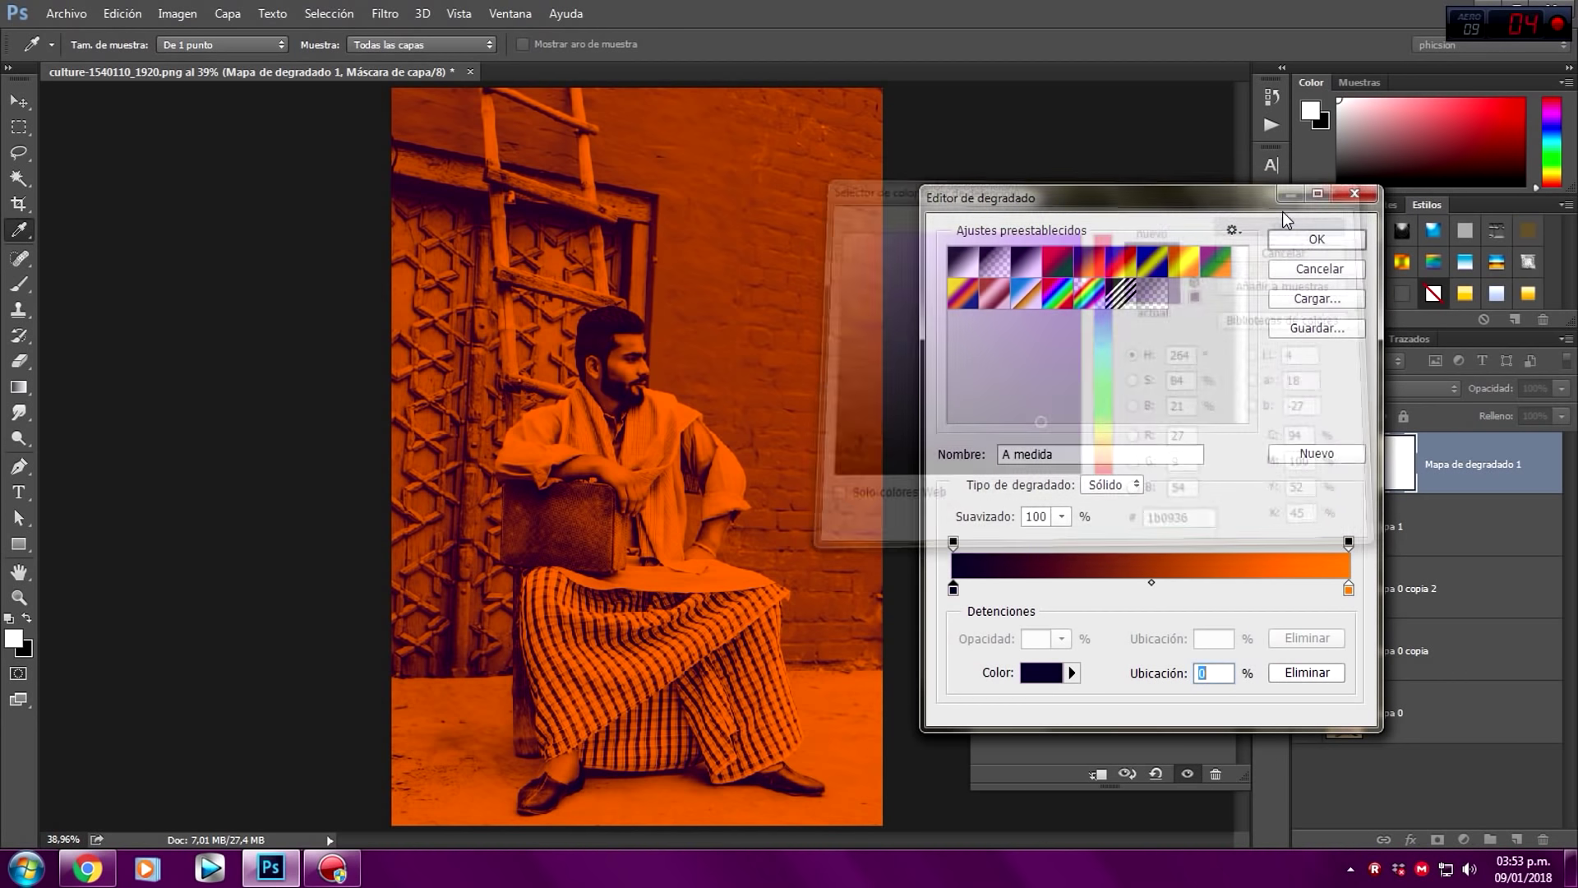
pyautogui.doubleClick(1349, 589)
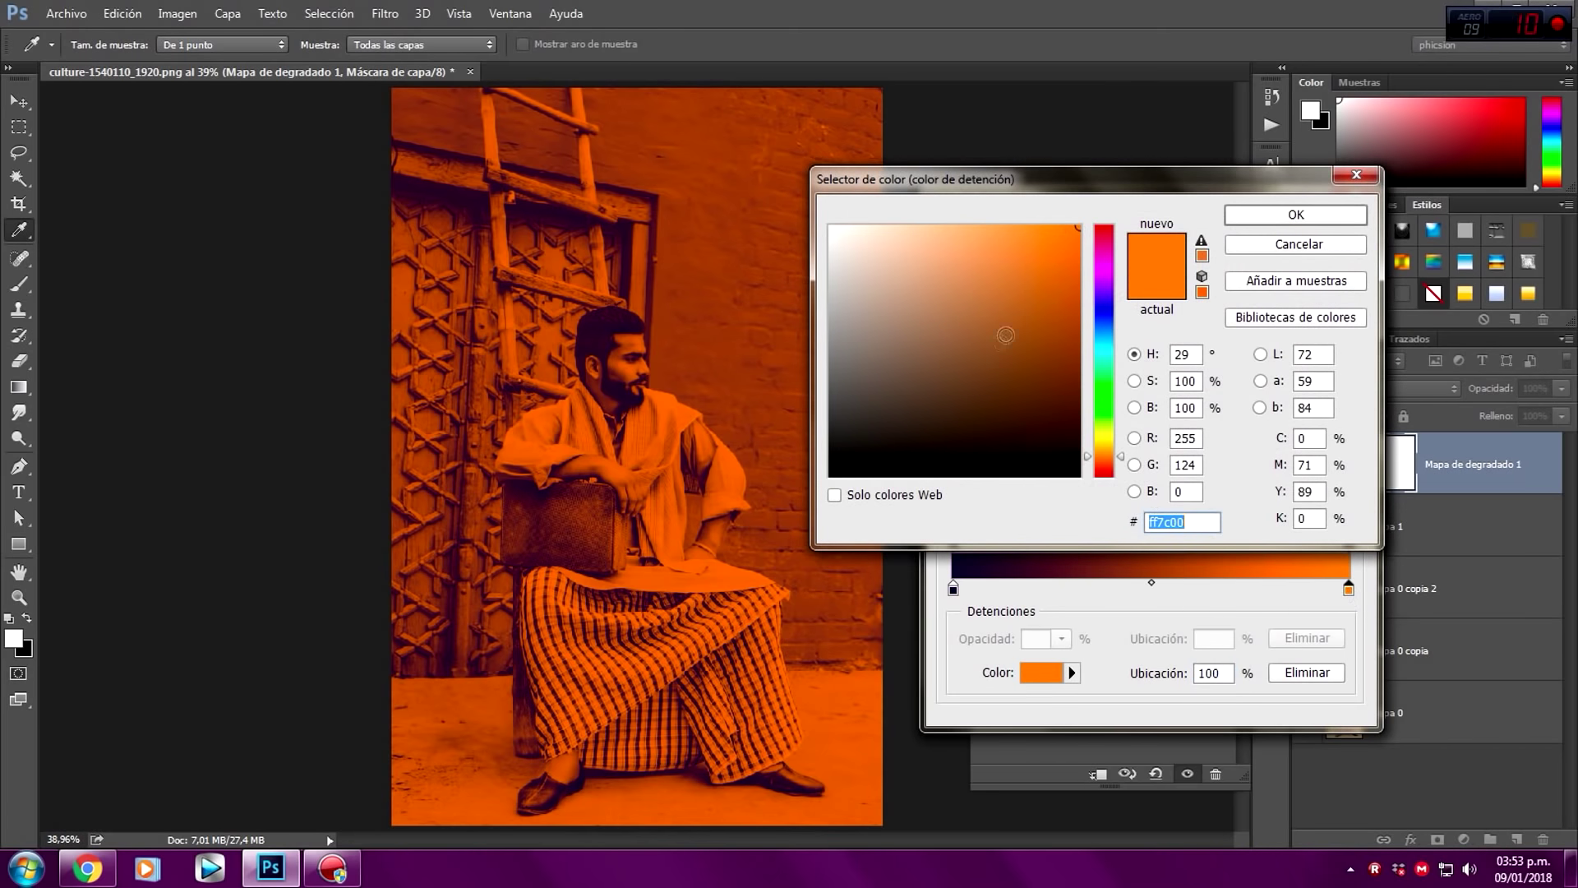
pyautogui.moveTo(1028, 249); pyautogui.dragTo(1009, 235)
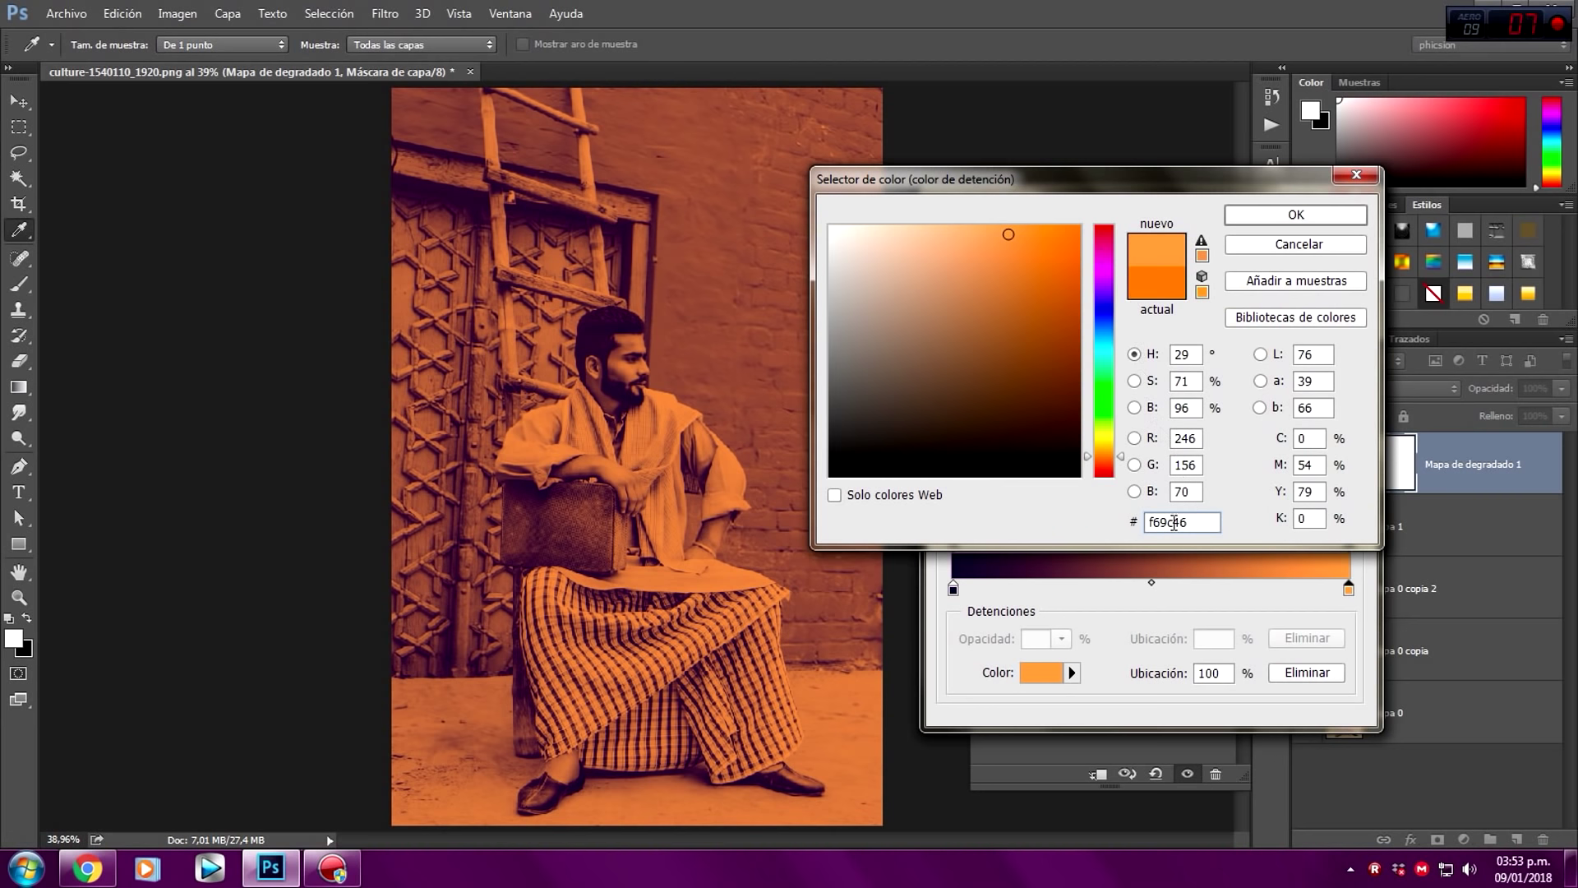
pyautogui.click(1272, 216)
pyautogui.click(1316, 240)
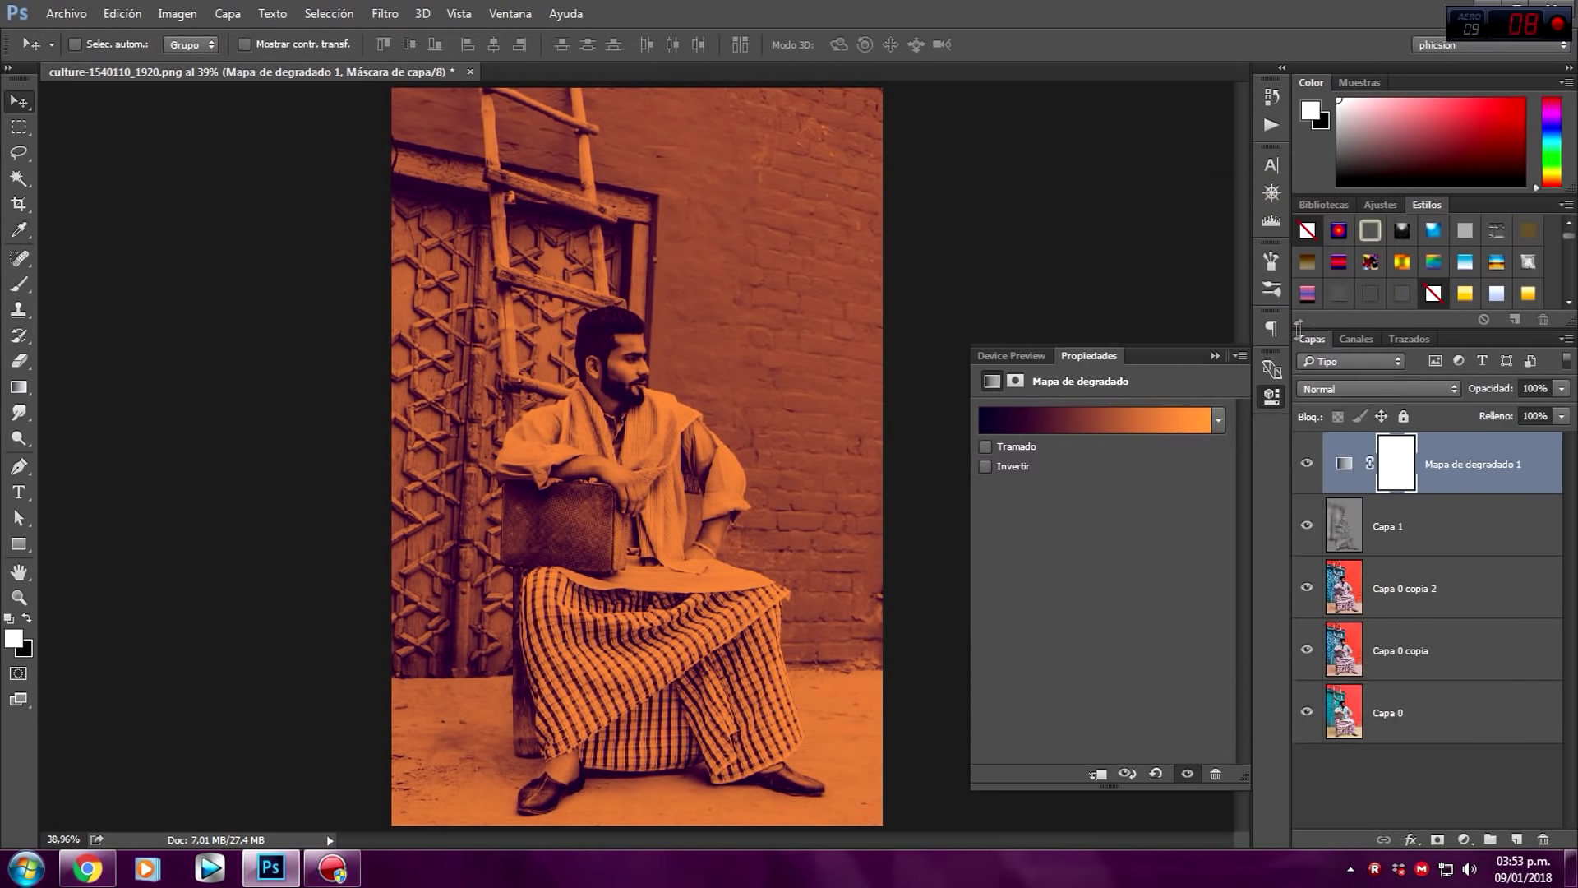
# Set the gradient map layer opacity to 20%, then fine-tune it to 15% with the slider.
pyautogui.click(1221, 355)
pyautogui.press('v')
pyautogui.click(1534, 388)
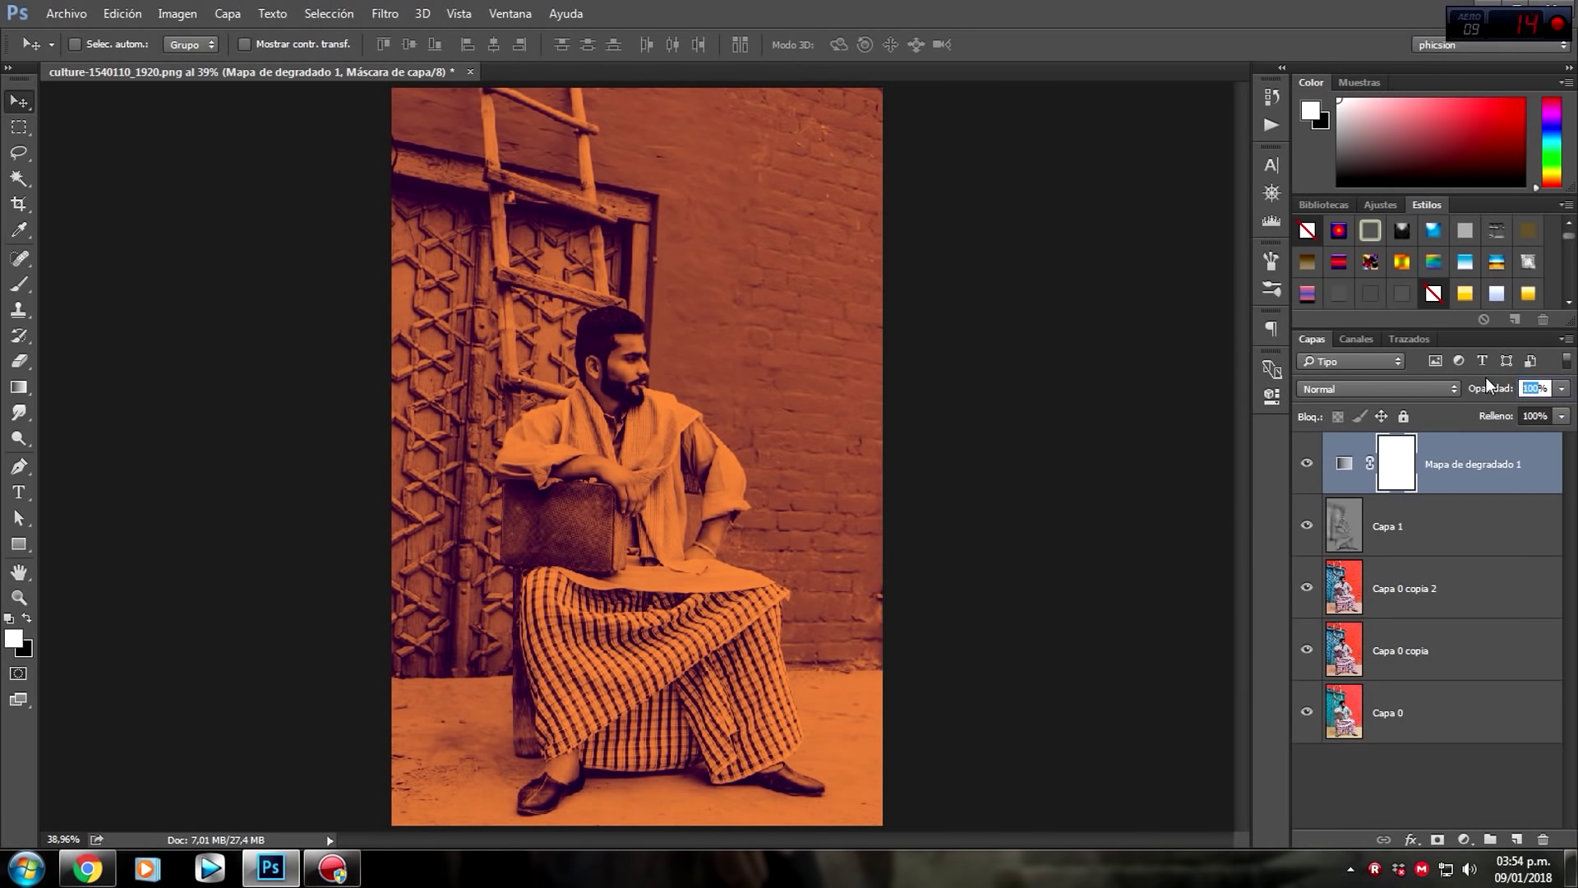
pyautogui.write('20')
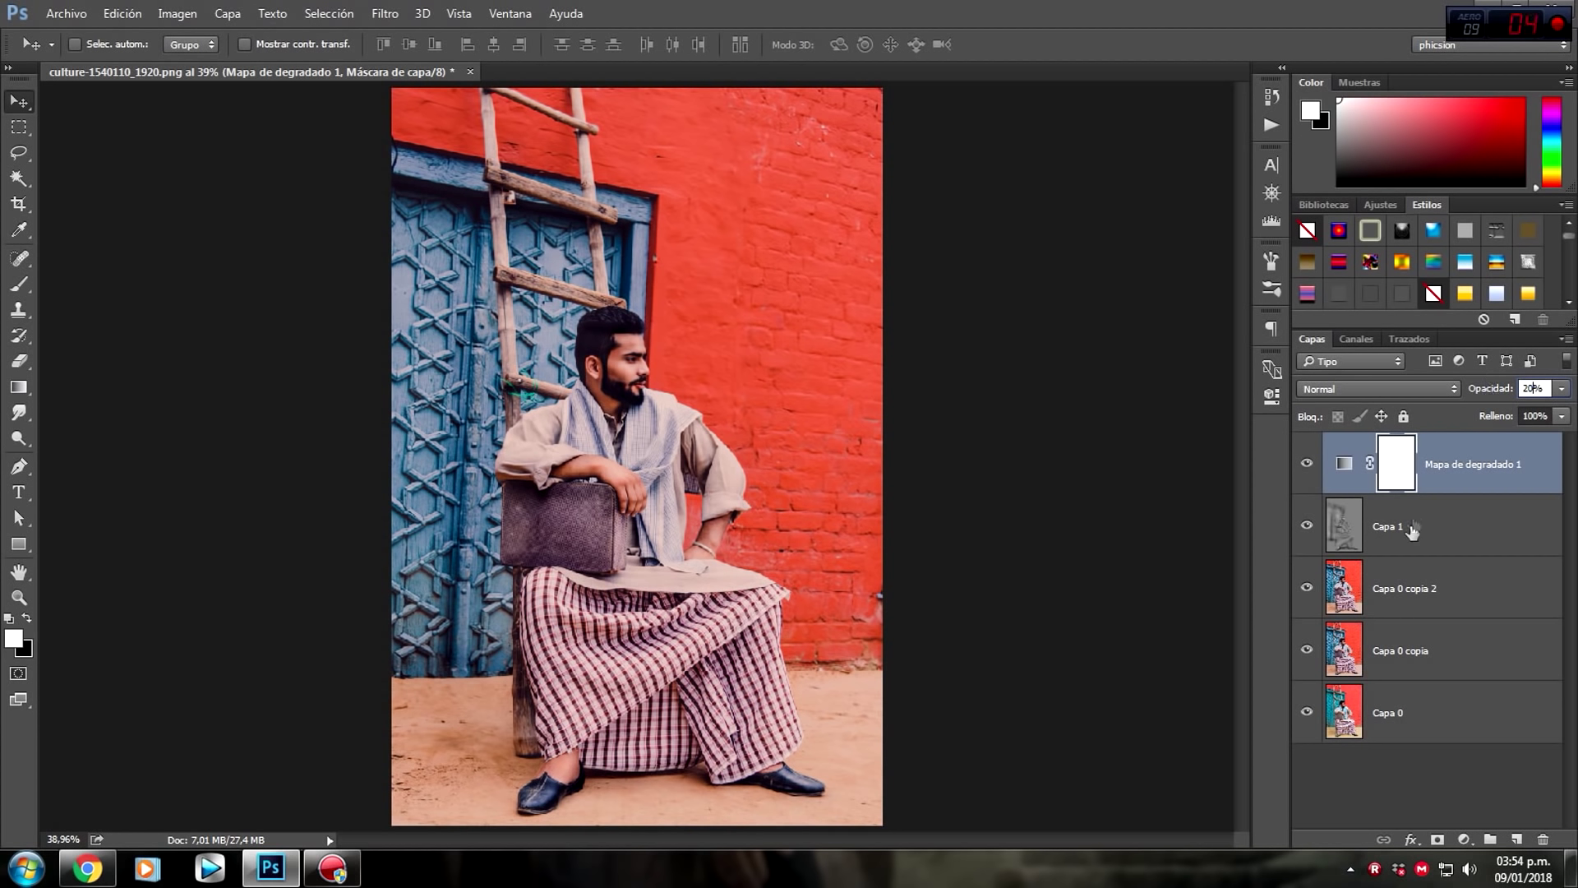
pyautogui.click(1554, 458)
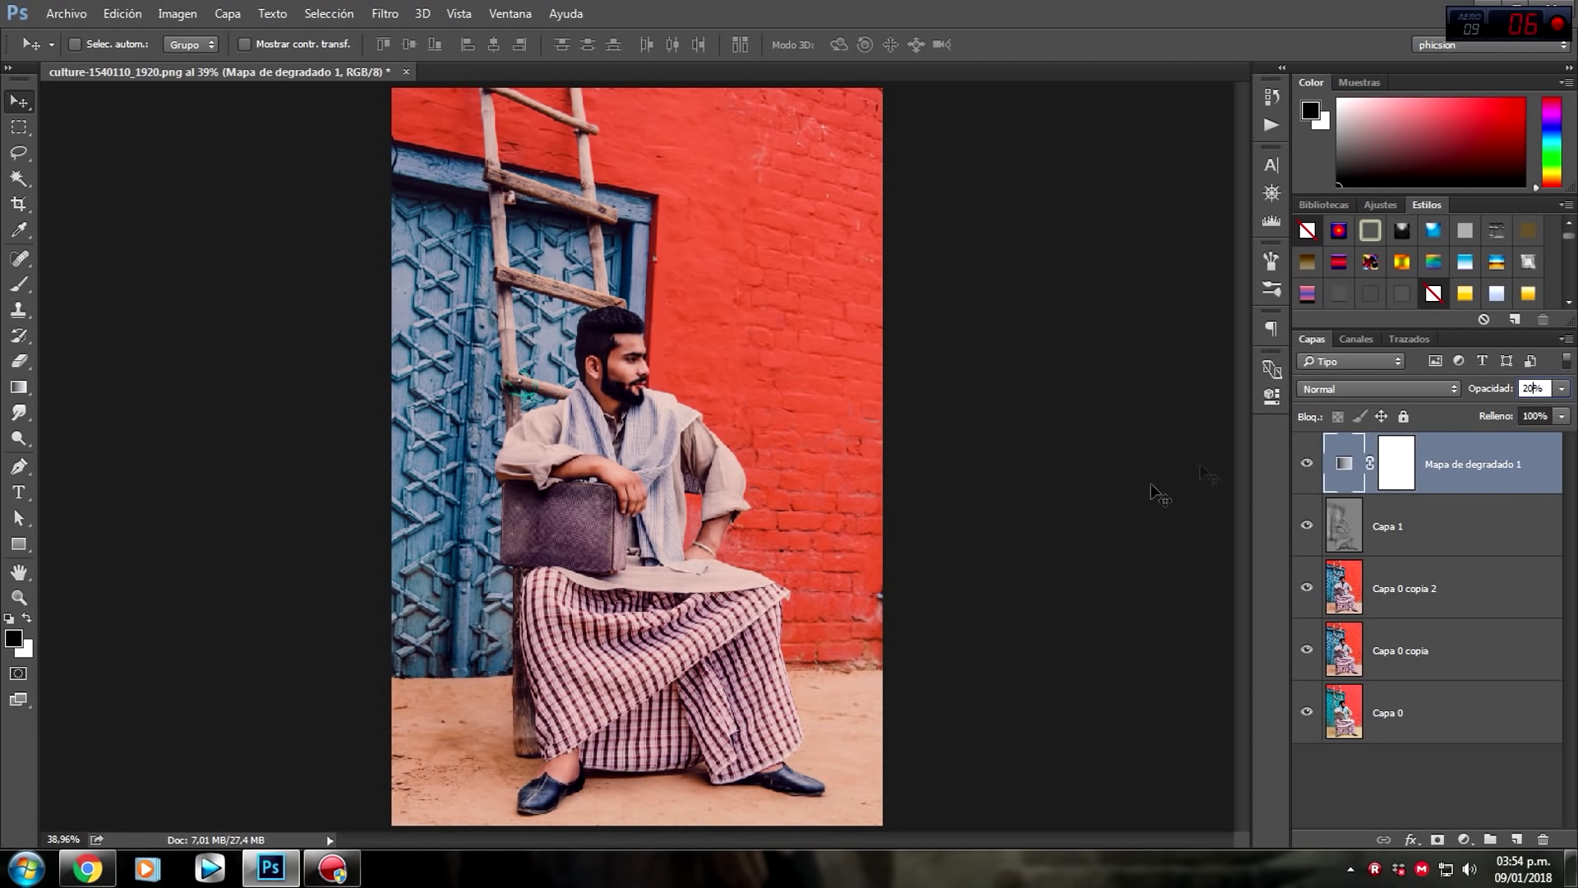
pyautogui.click(1562, 389)
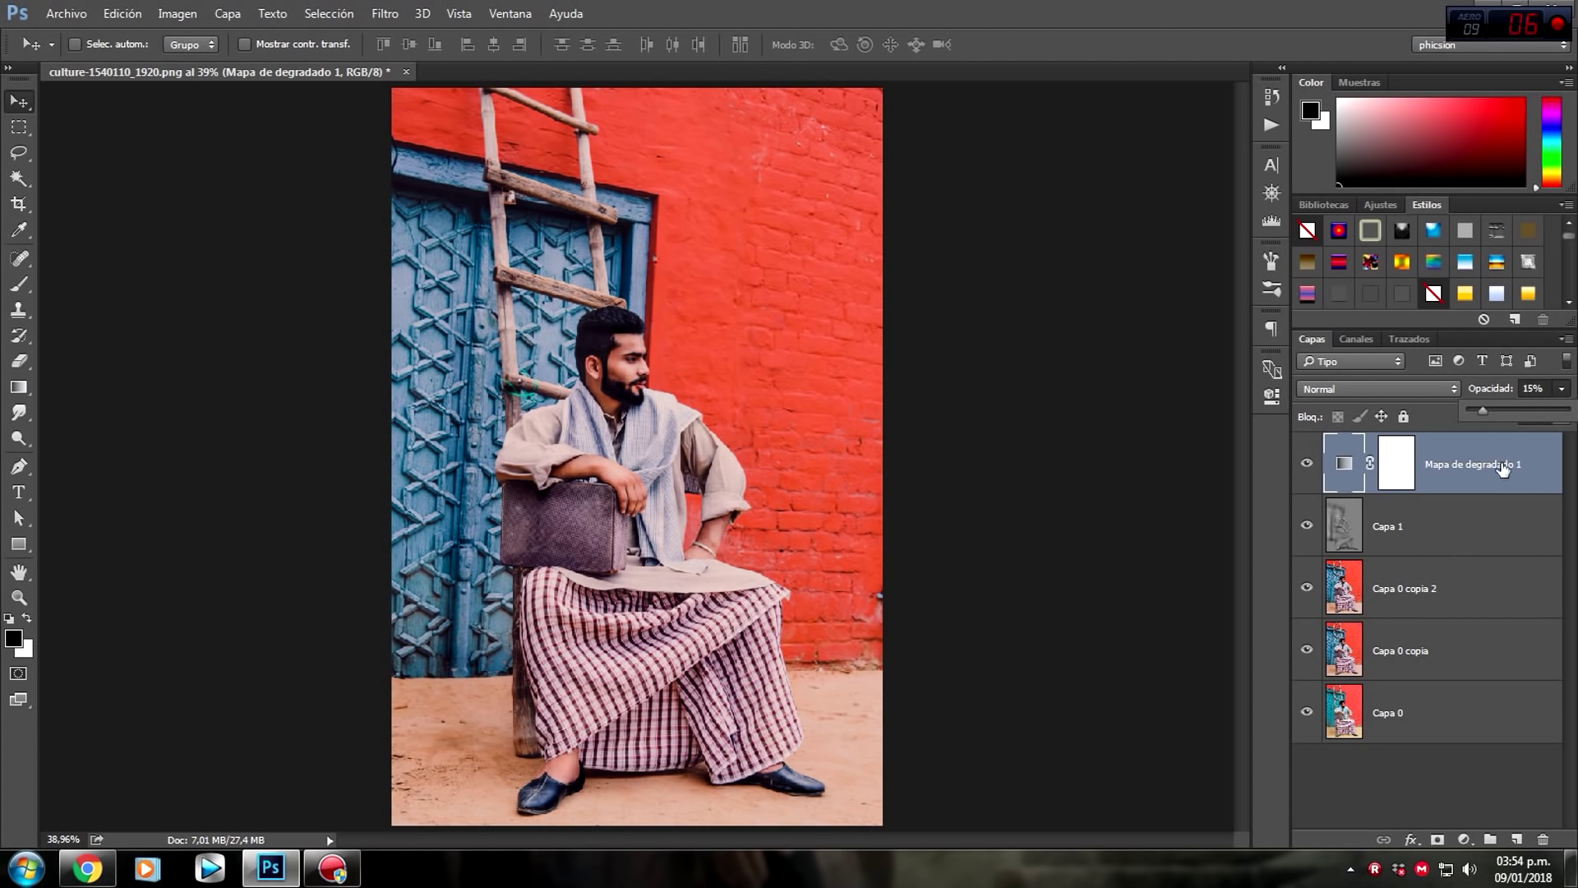
pyautogui.click(1504, 465)
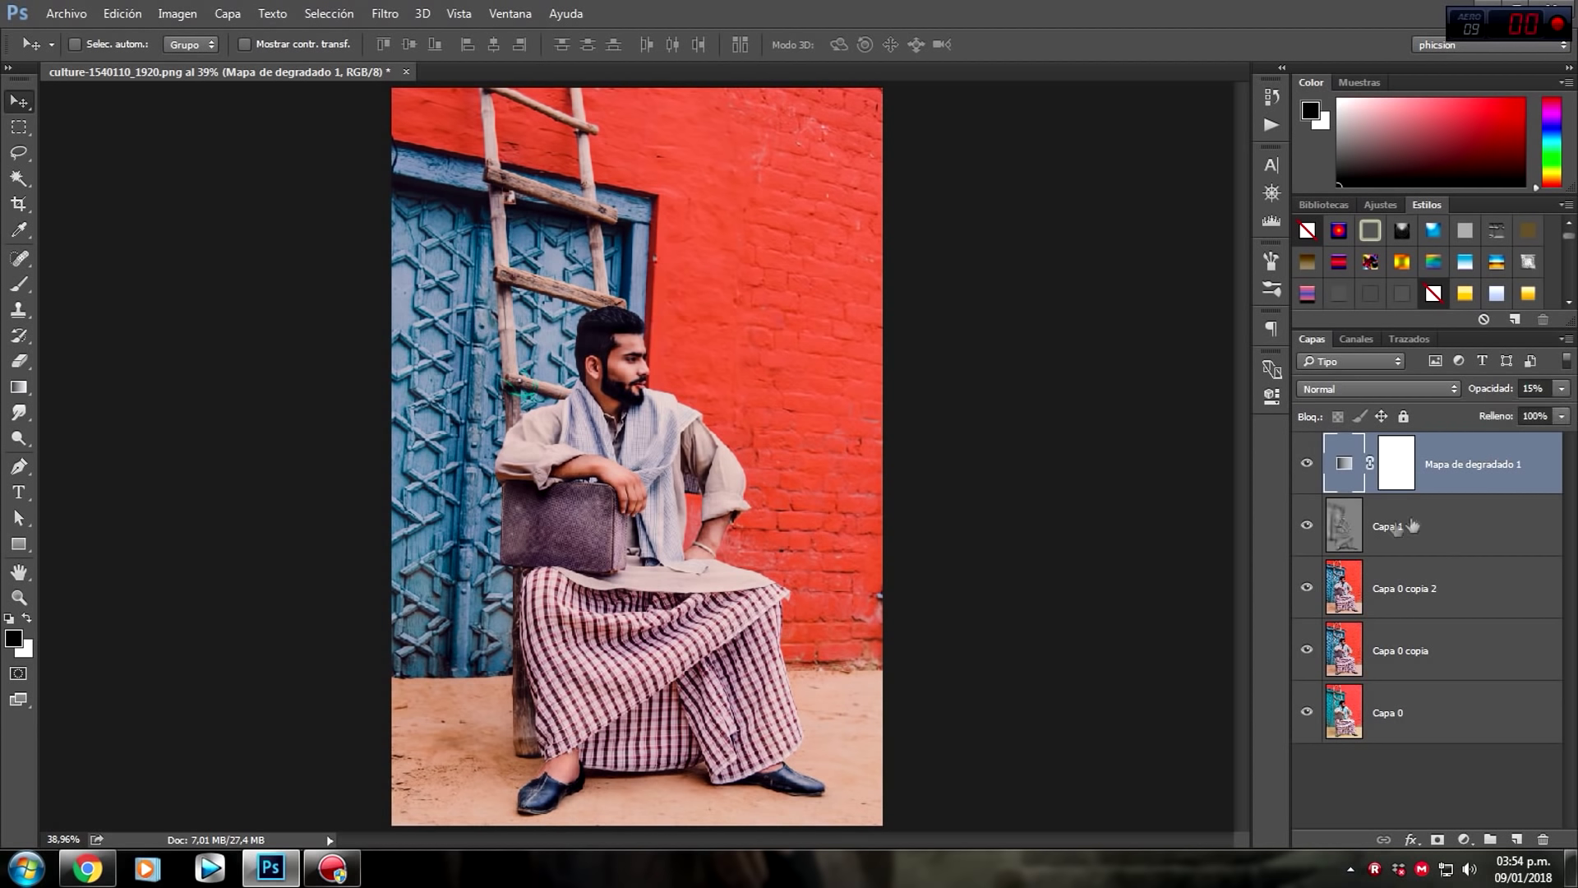
pyautogui.click(1464, 839)
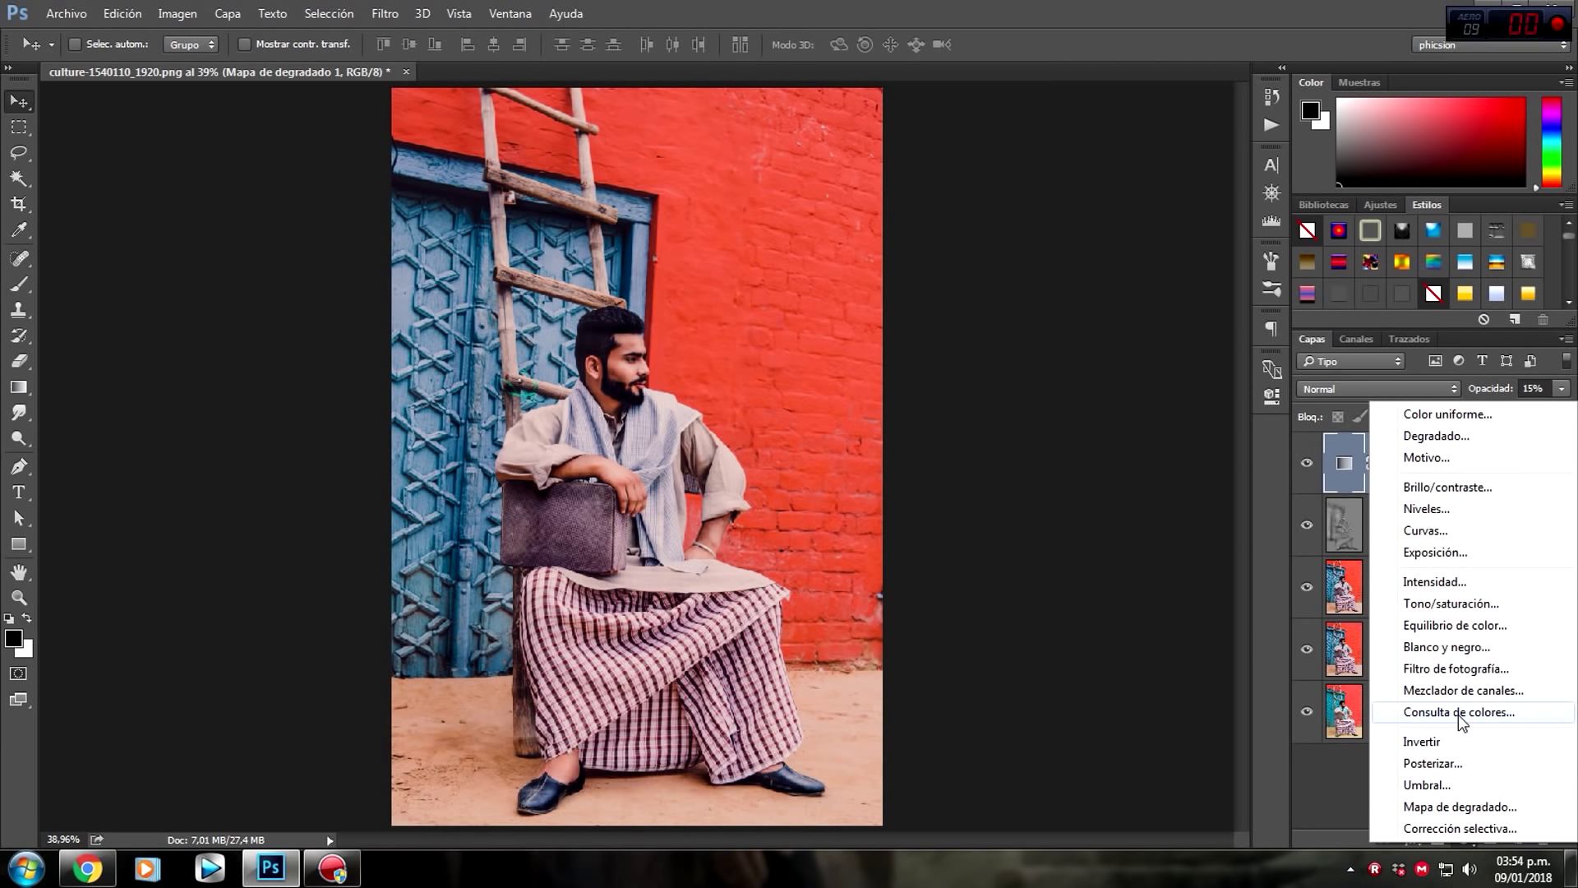
# Add a Color Lookup layer with the Kodak 5218 Kodak 2383 .cube LUT at 60% opacity.
pyautogui.click(1459, 713)
pyautogui.click(1183, 417)
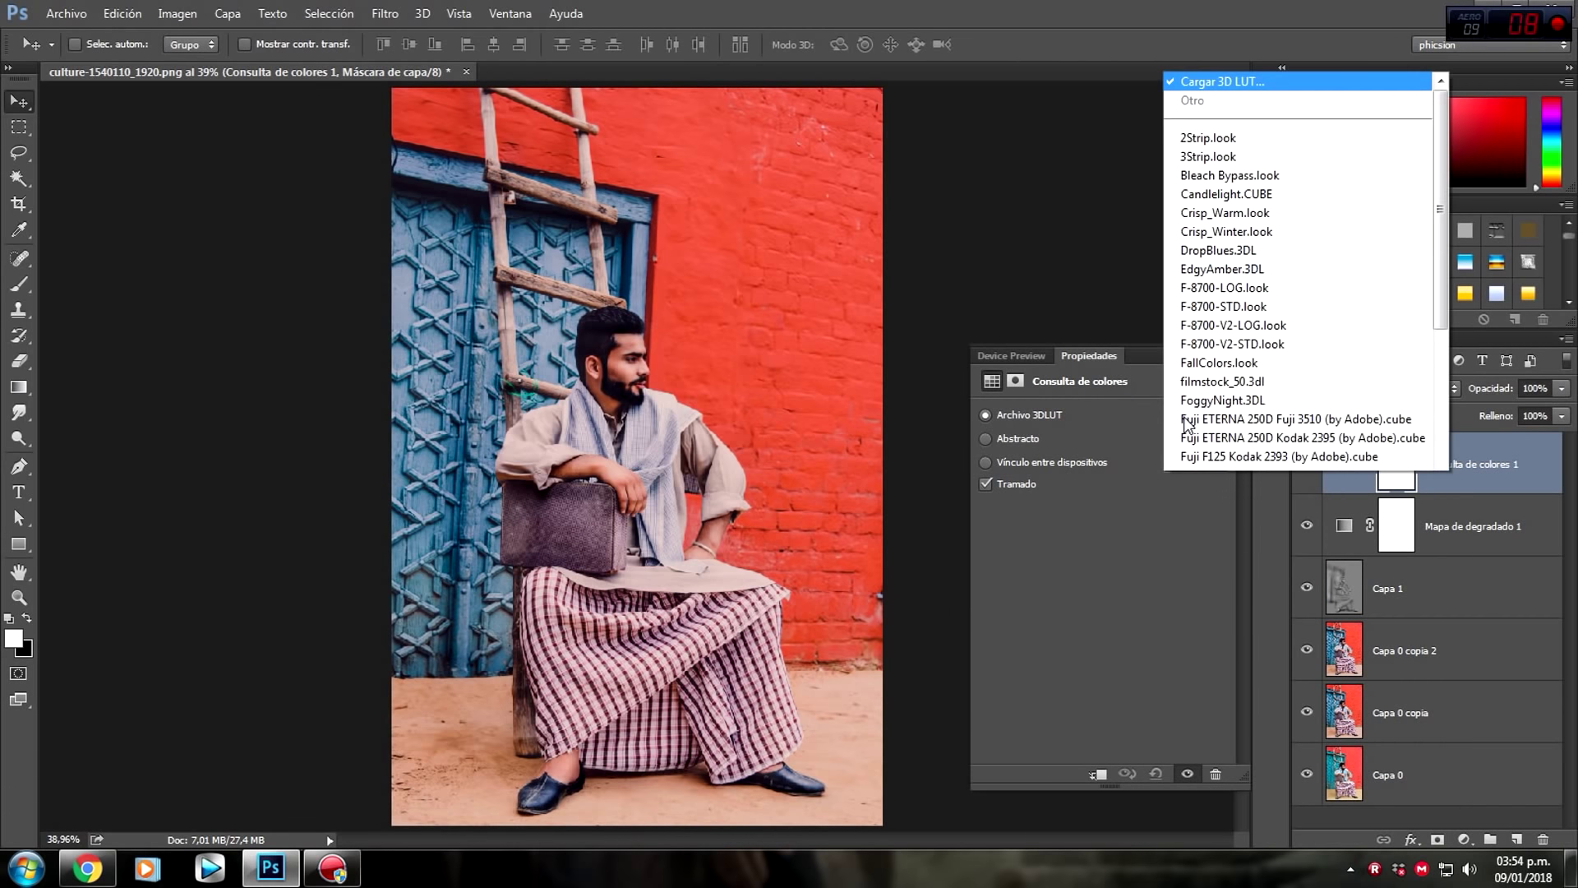
pyautogui.moveTo(1439, 188); pyautogui.dragTo(1415, 388)
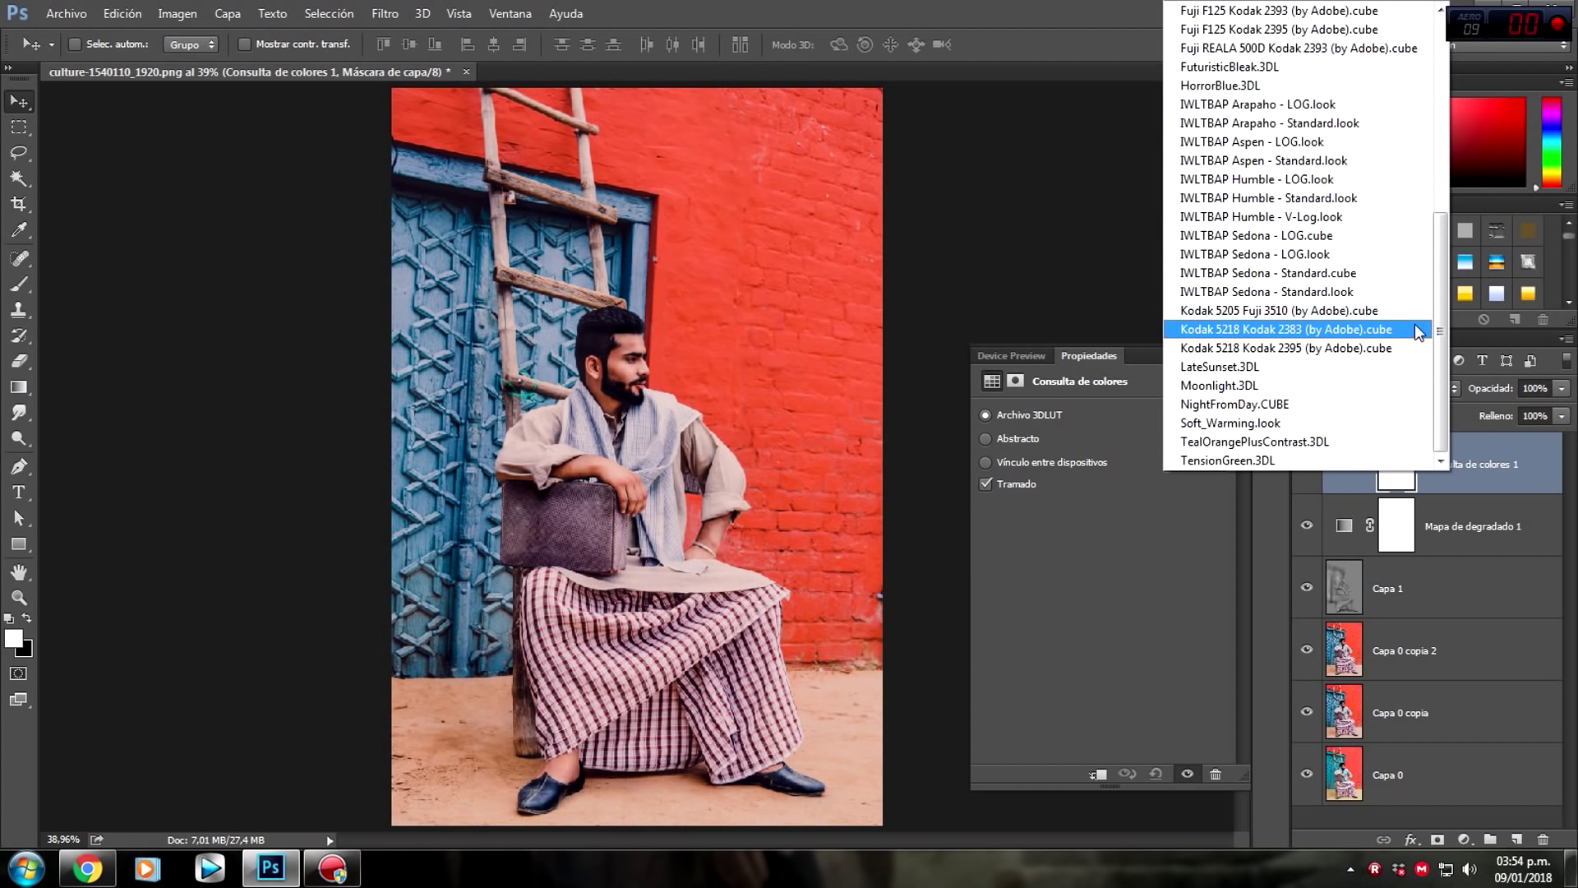
pyautogui.click(1275, 328)
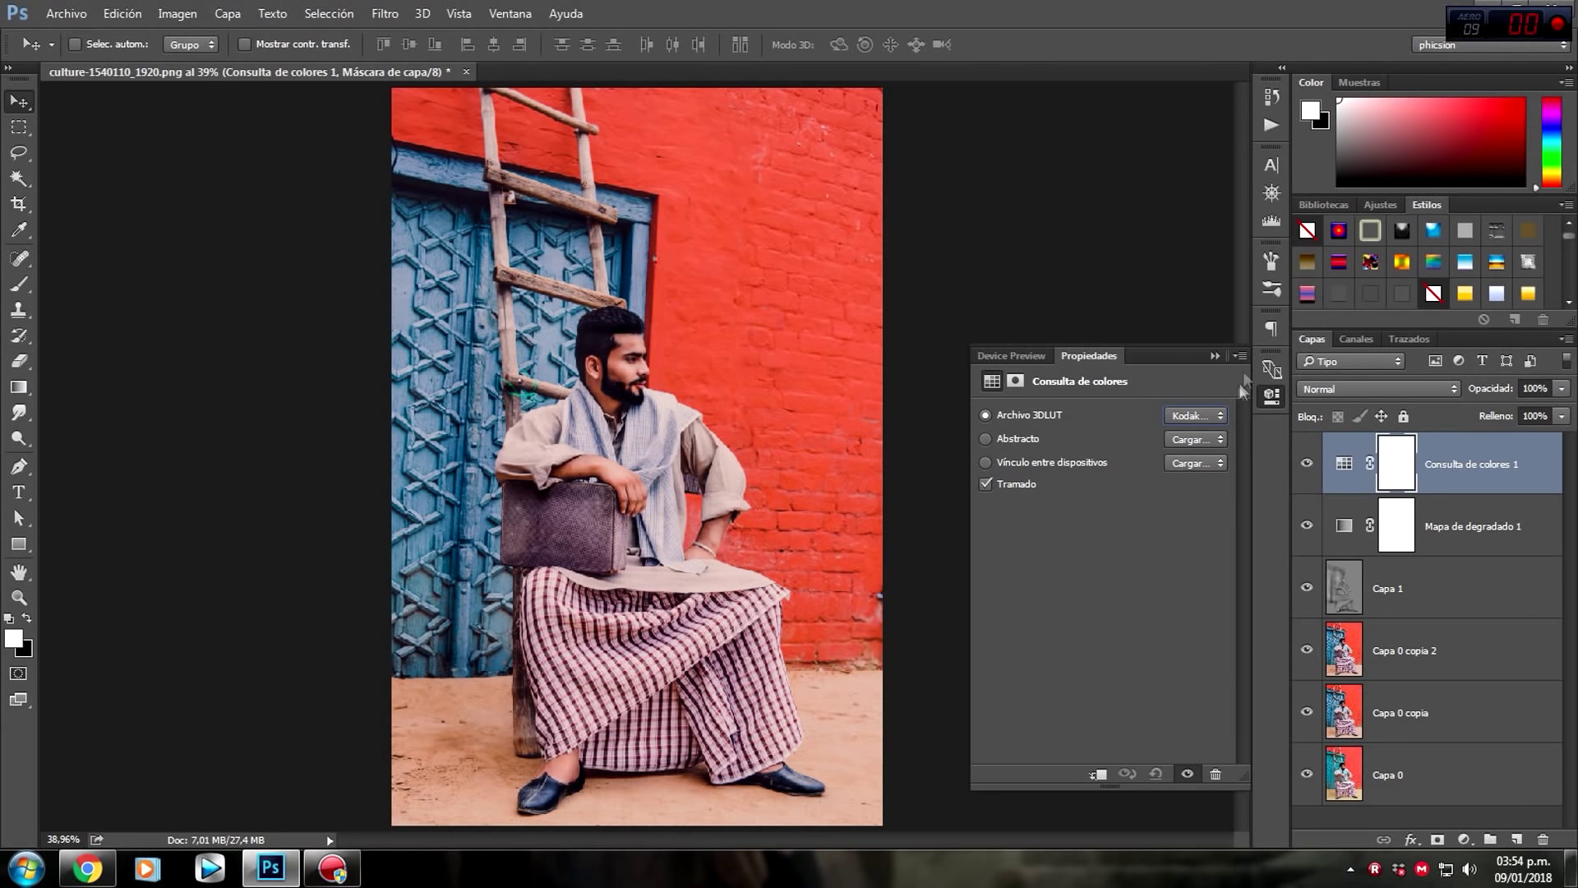
pyautogui.click(1216, 357)
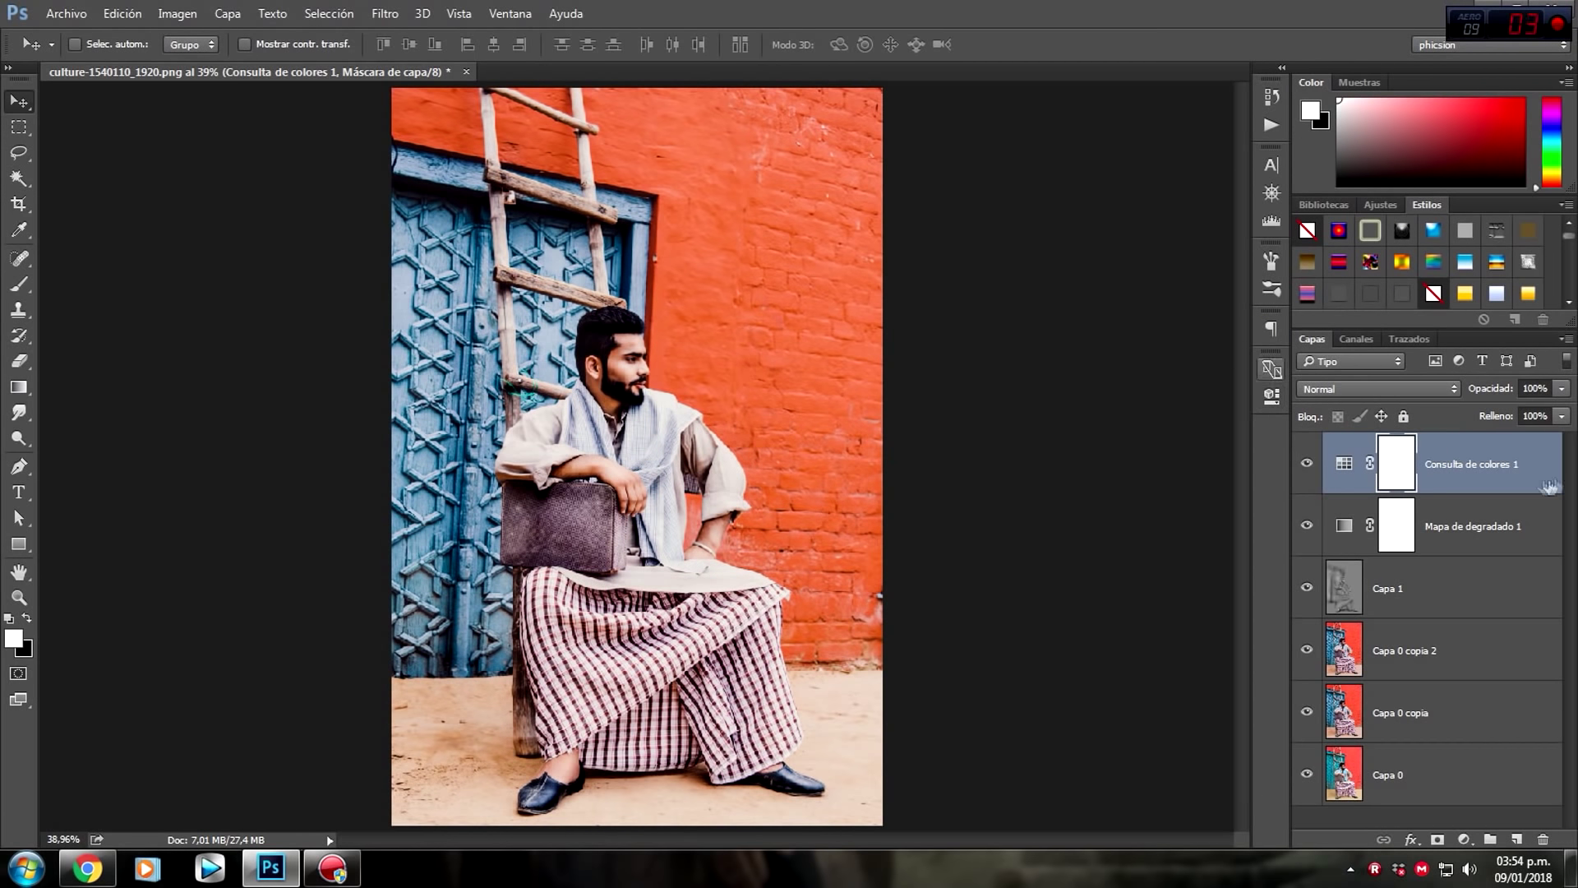
pyautogui.click(1561, 389)
pyautogui.click(1528, 409)
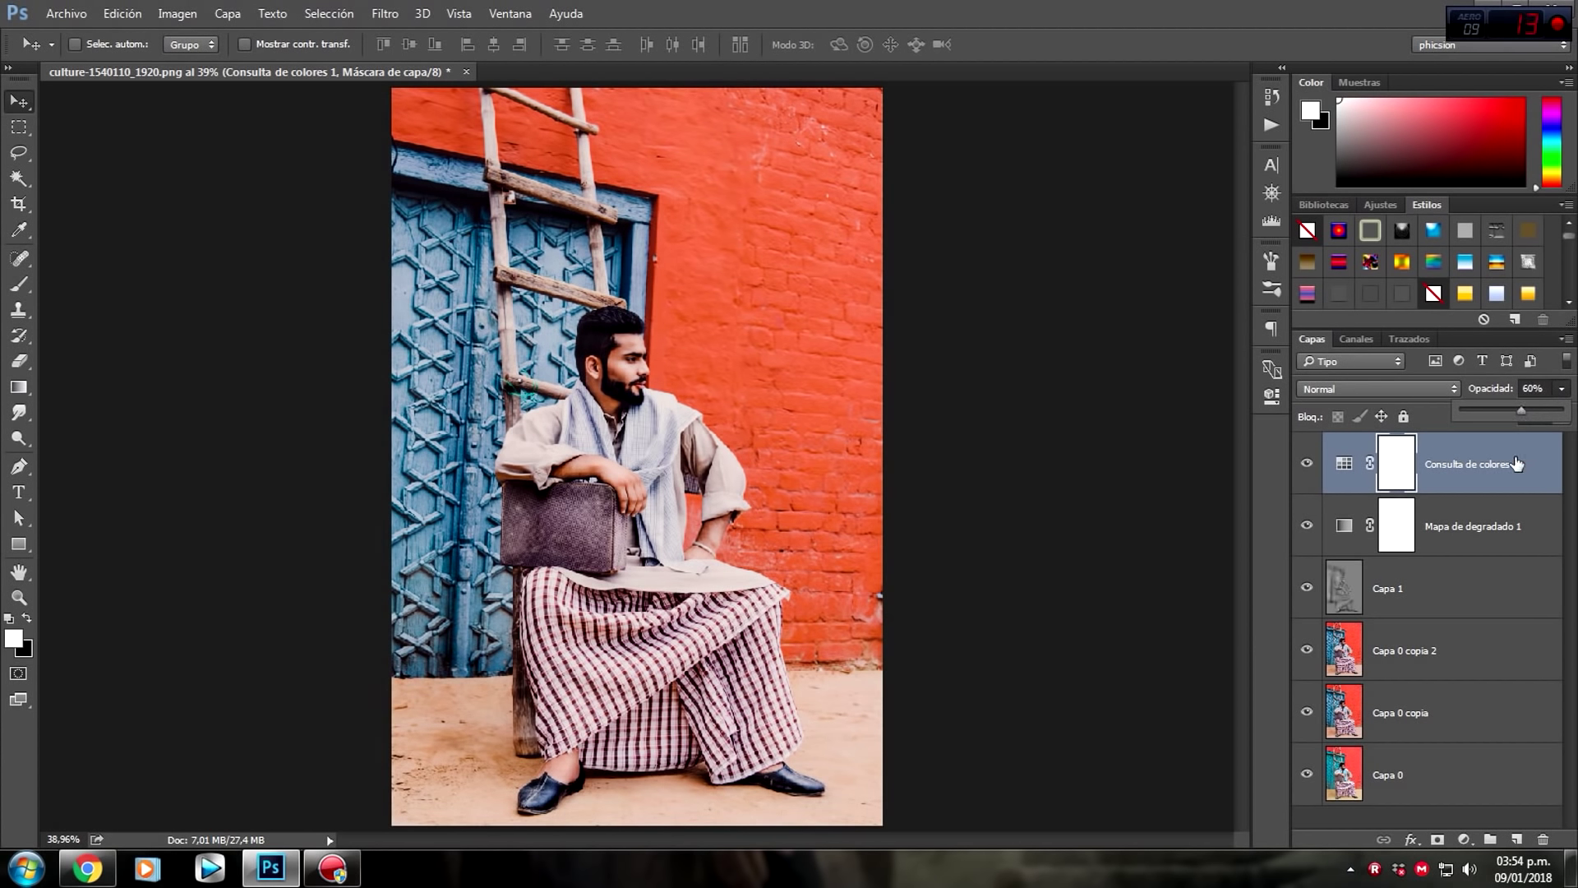
pyautogui.click(1344, 463)
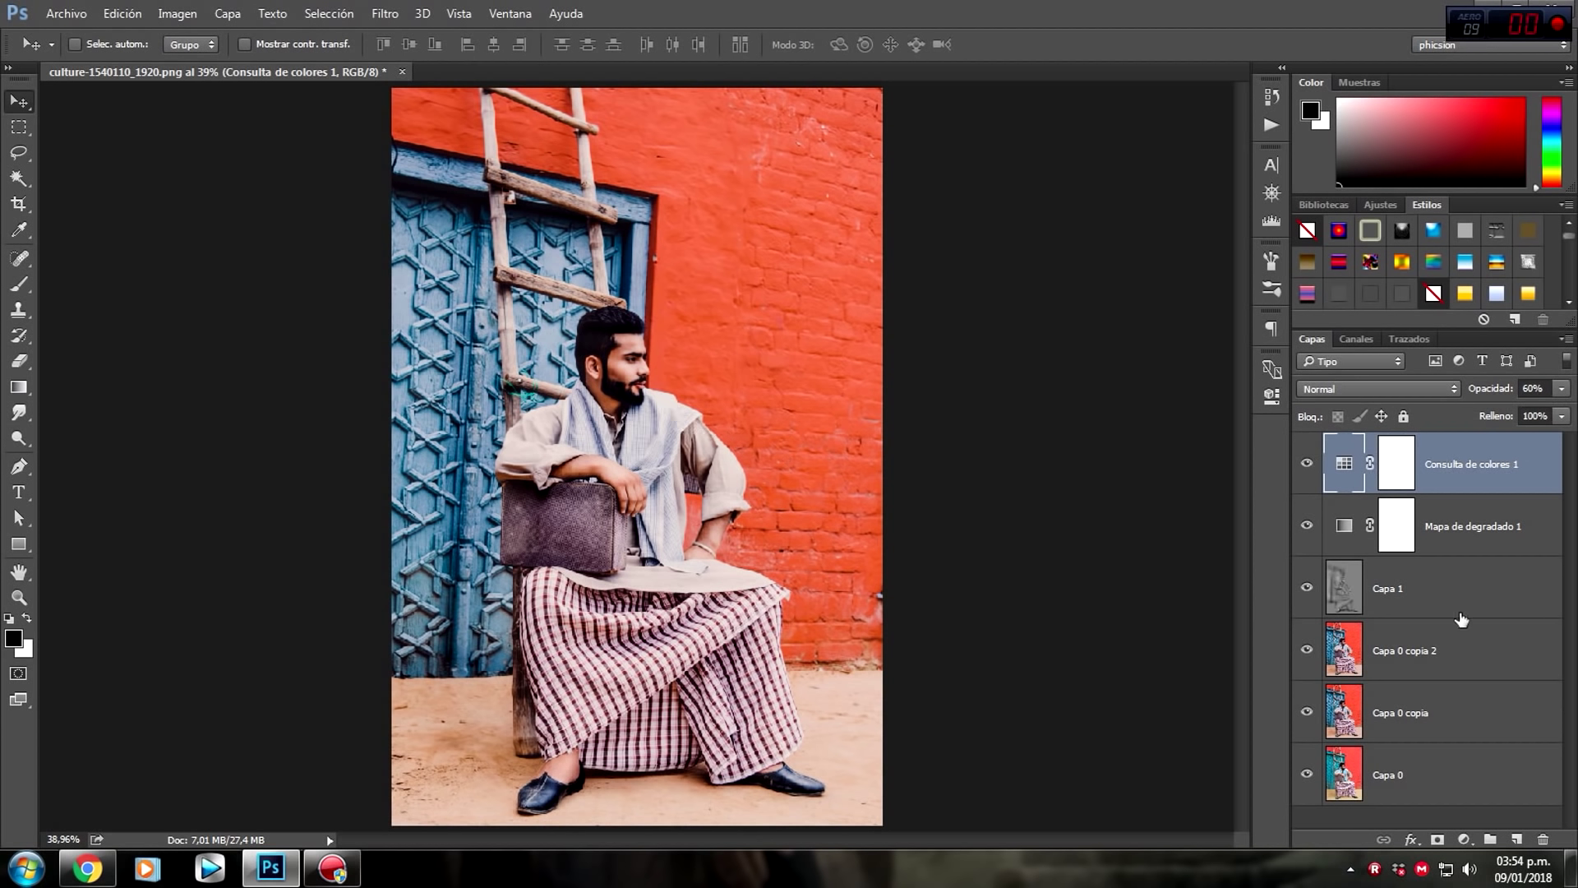
# Group the edit layers with Ctrl+G and stamp the visible image into a new top layer.
pyautogui.keyDown('shift'); pyautogui.click(1457, 713); pyautogui.keyUp('shift')
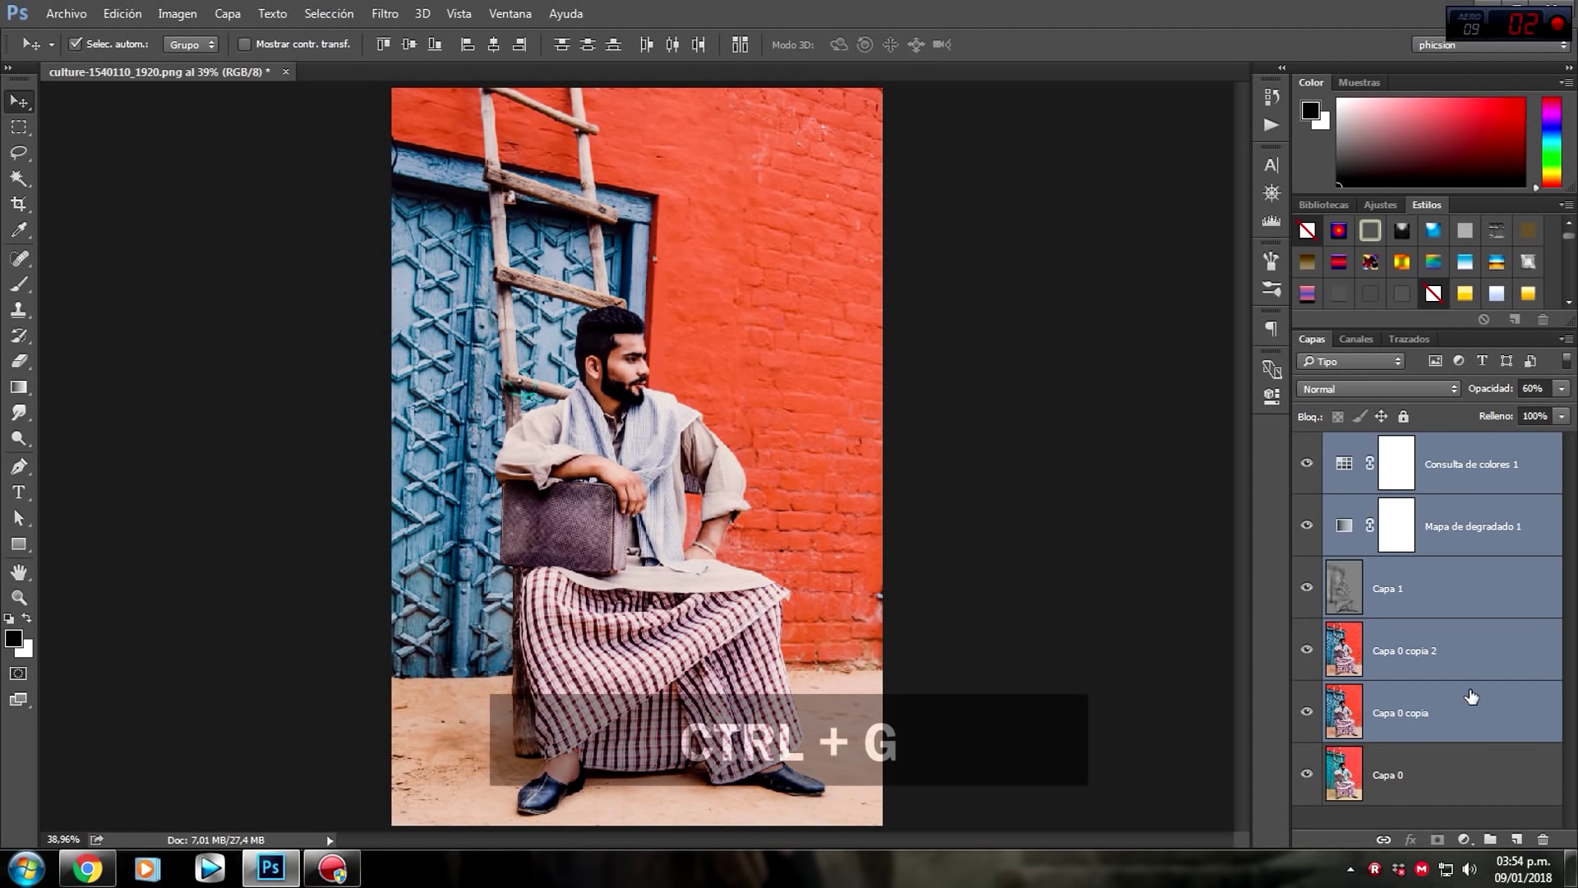
pyautogui.hotkey('ctrl', 'g')
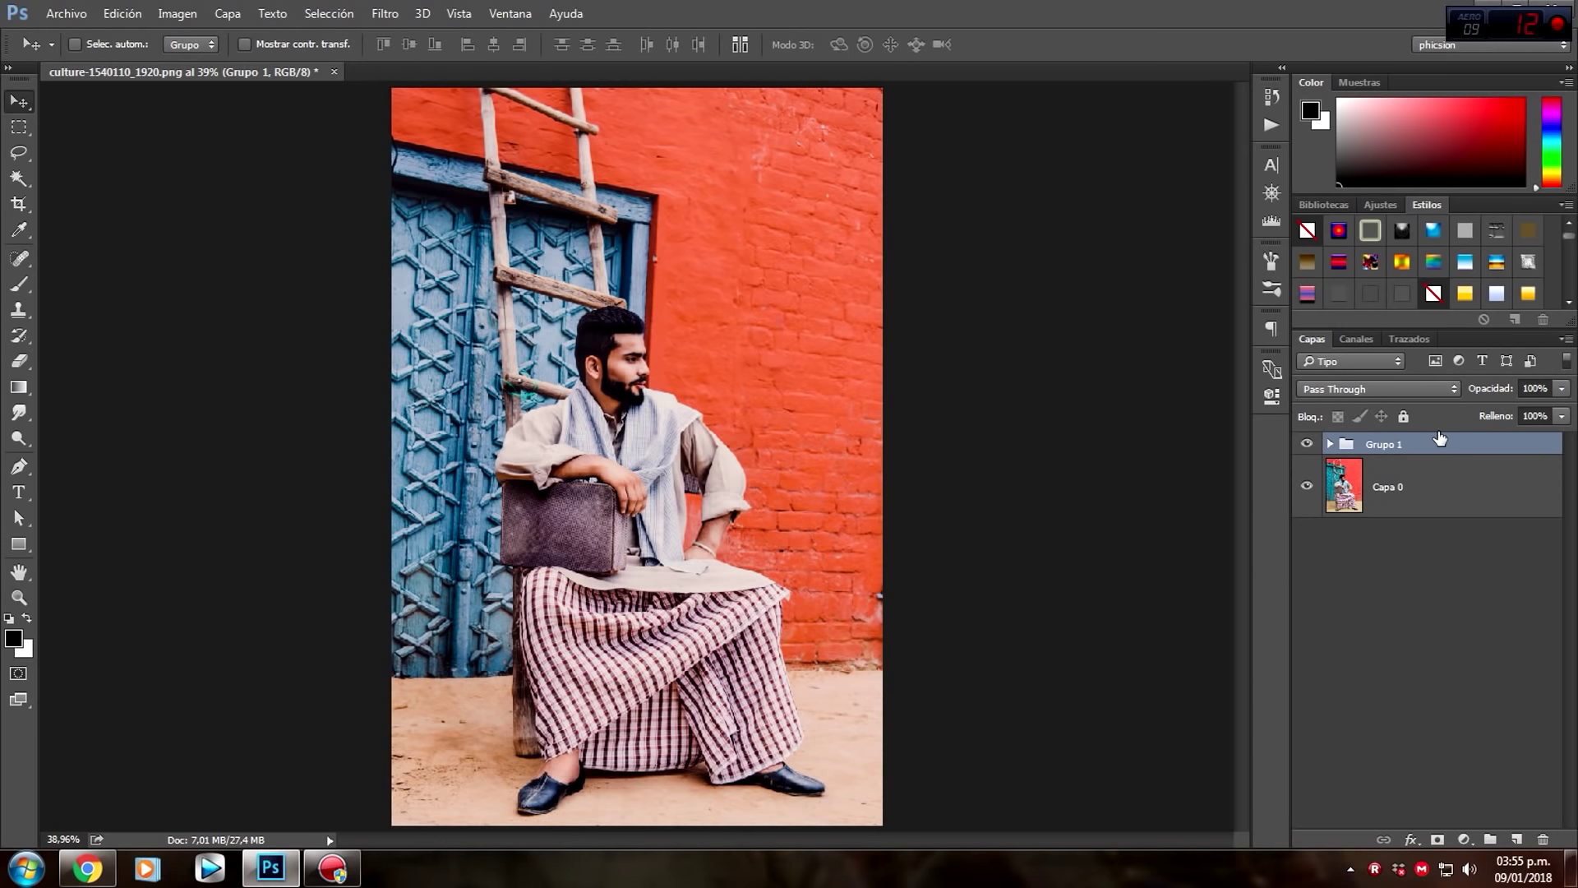
pyautogui.hotkey('ctrl', 'alt', 'shift', 'e')
pyautogui.hotkey('ctrl', 'alt', 'shift', 'e')
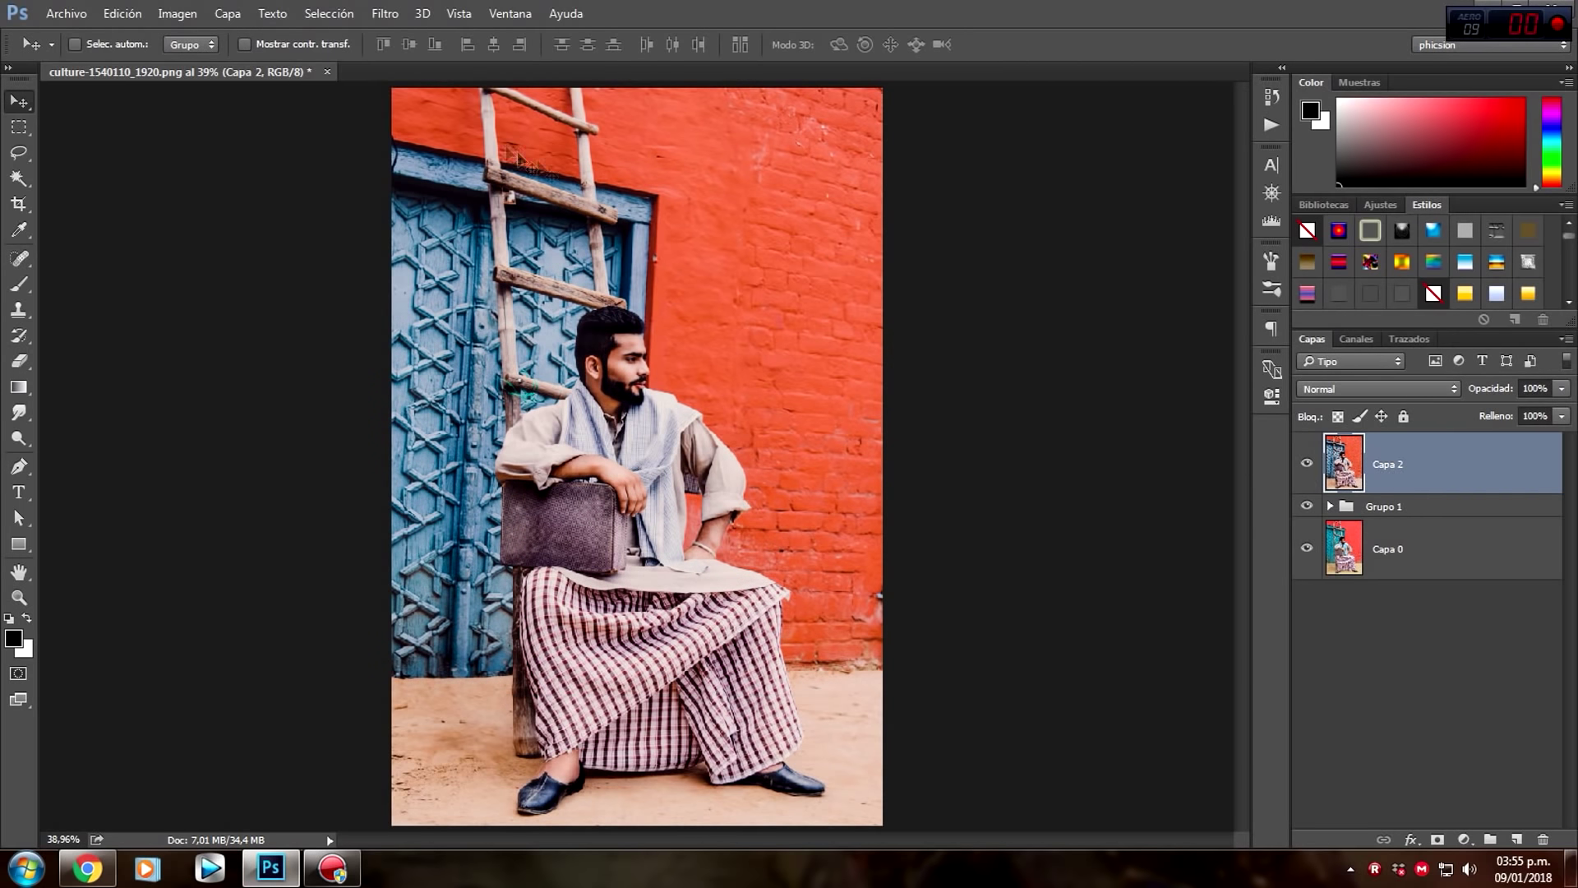
pyautogui.click(383, 13)
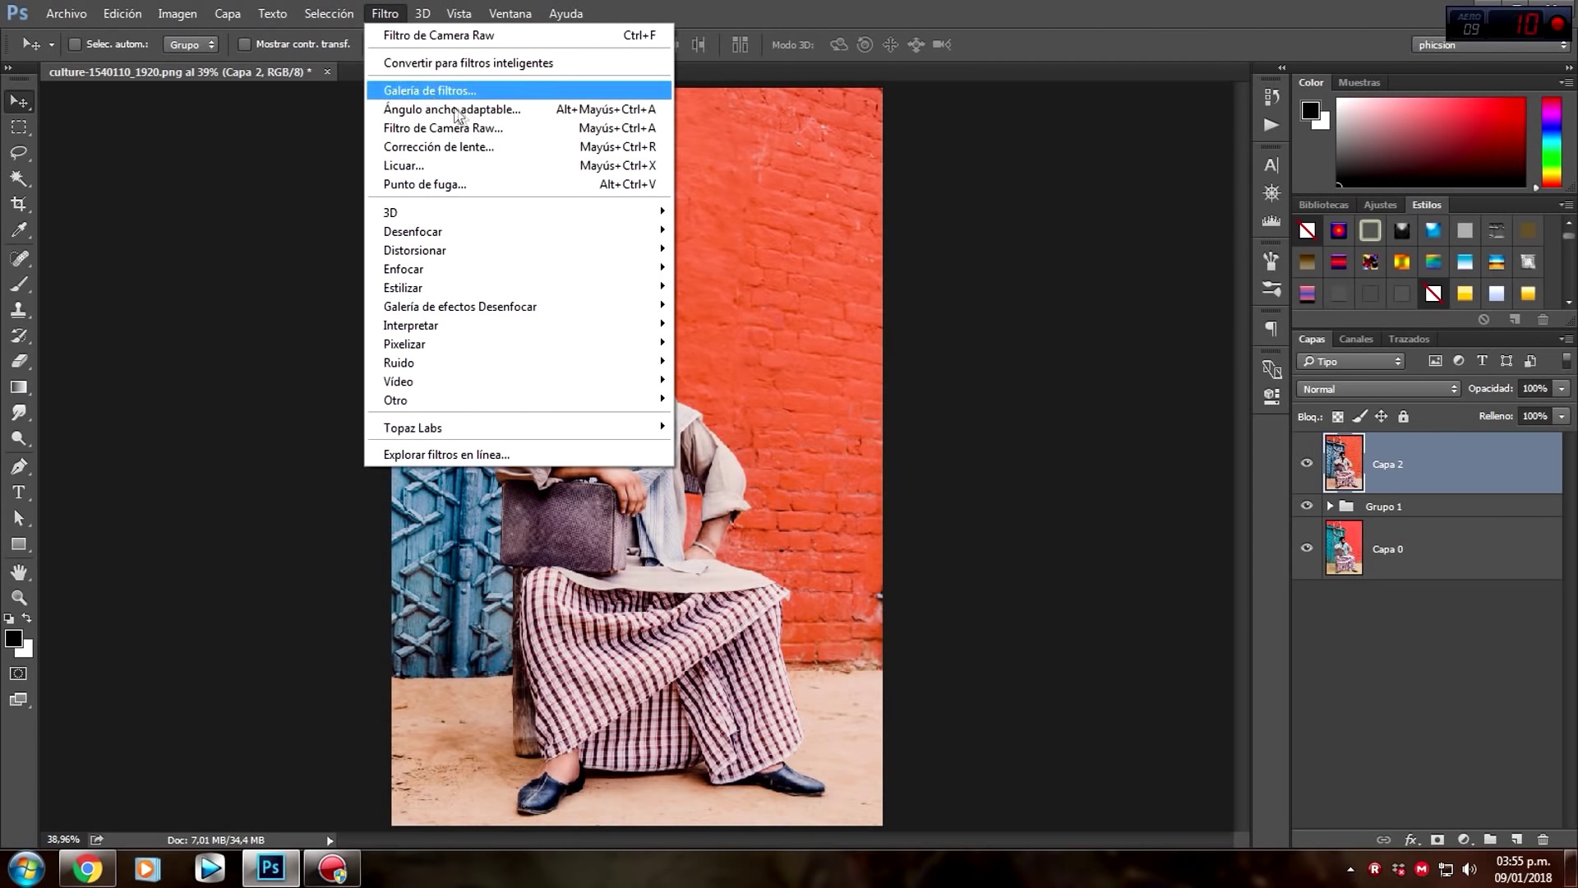
# Add Camera Raw grain to the merged layer: amount 24, size 28, roughness 31.
pyautogui.click(465, 128)
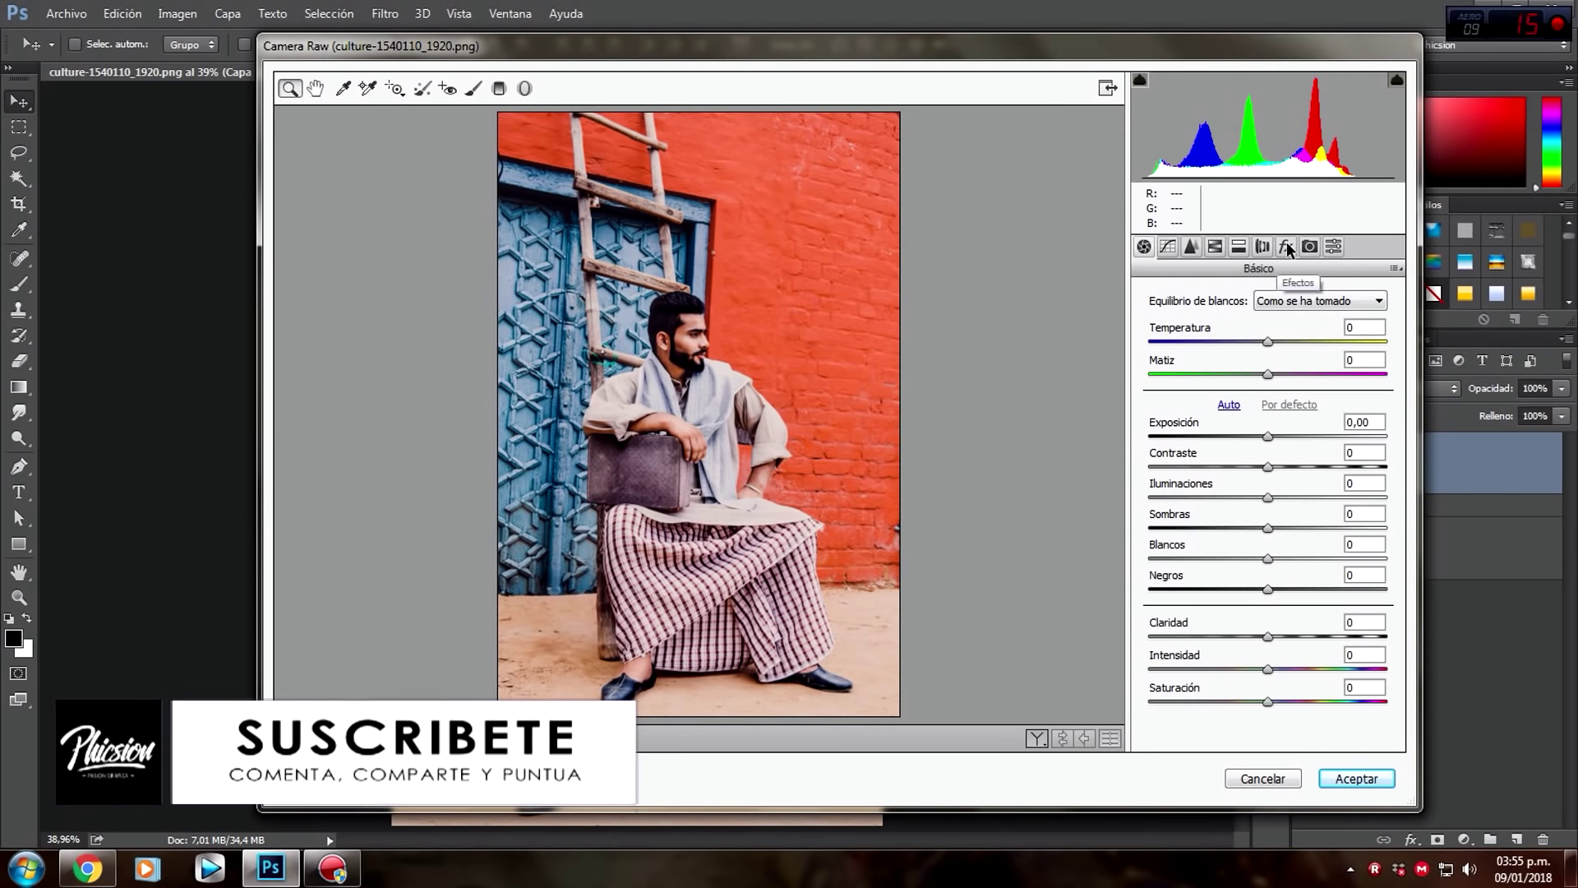
pyautogui.click(1286, 244)
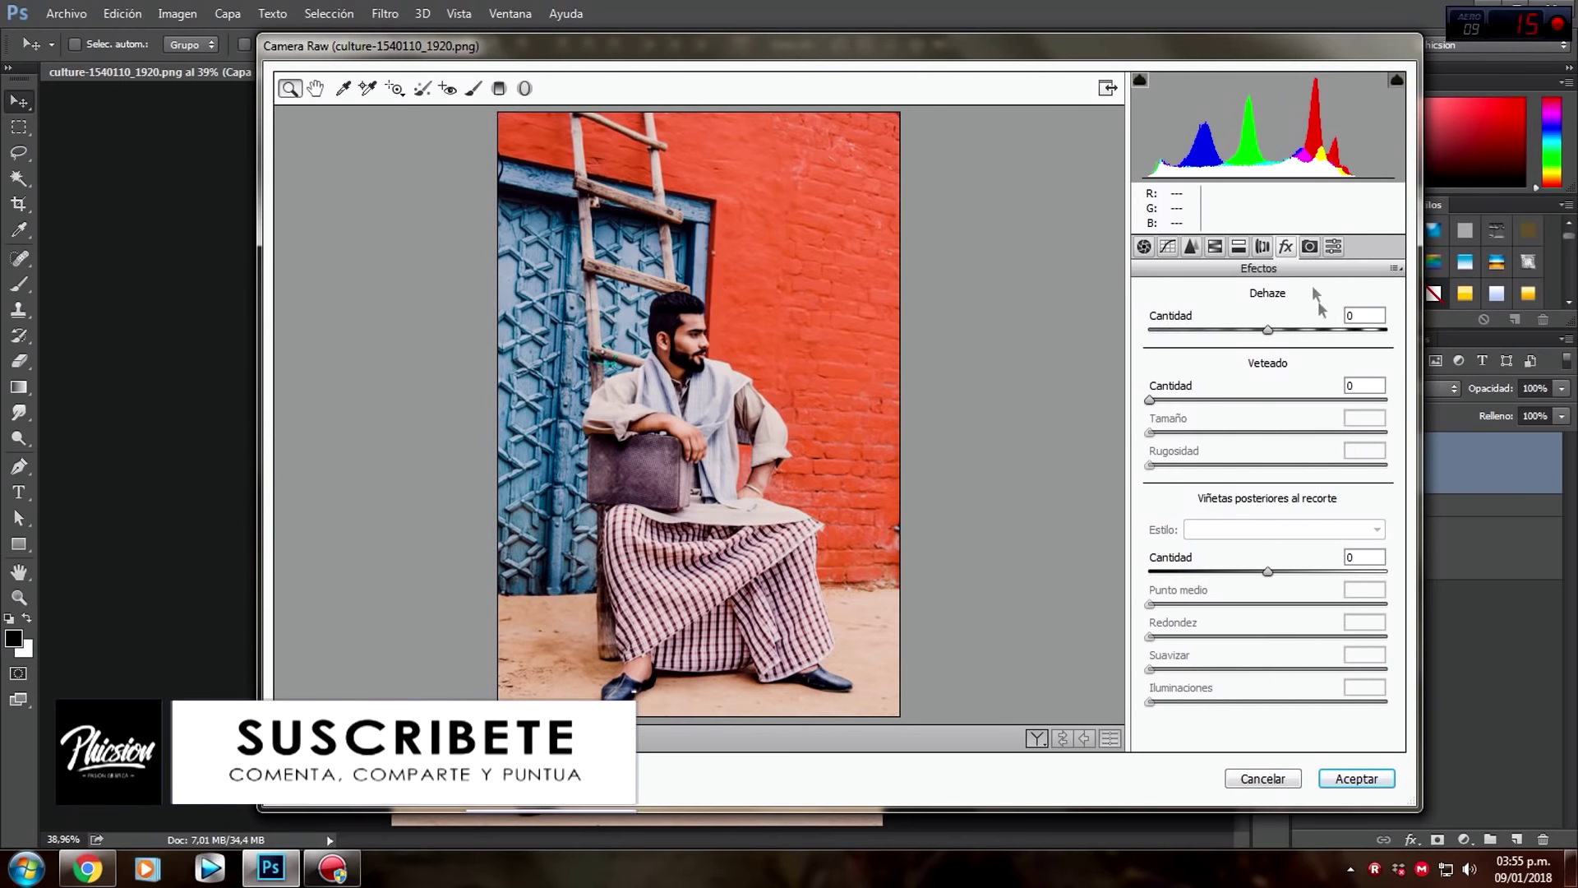
pyautogui.moveTo(1150, 401); pyautogui.dragTo(1204, 401)
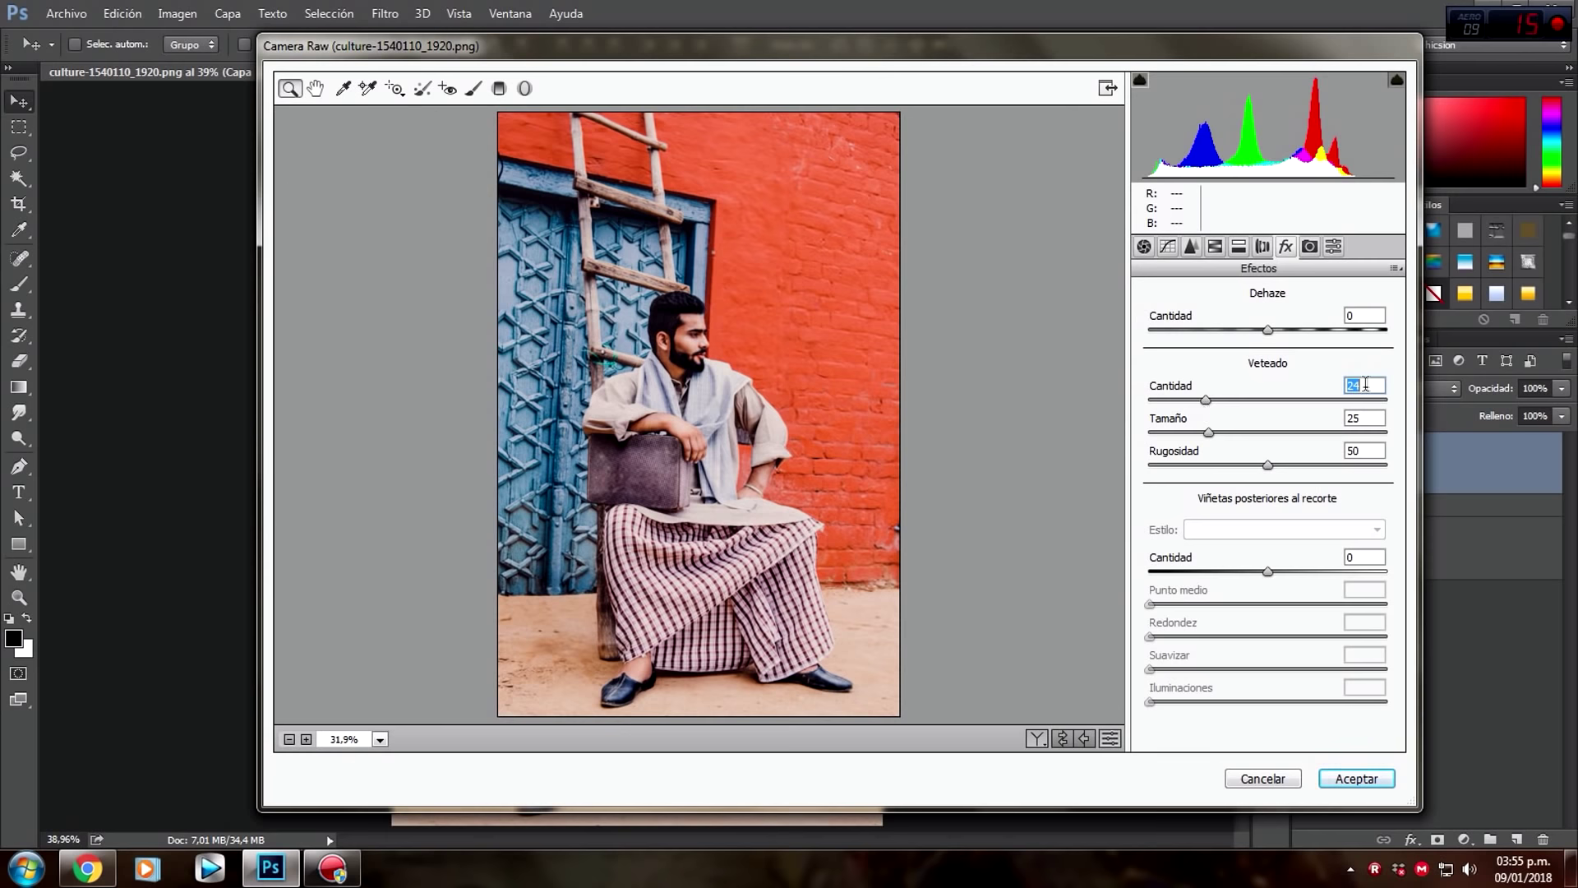
pyautogui.click(1209, 432)
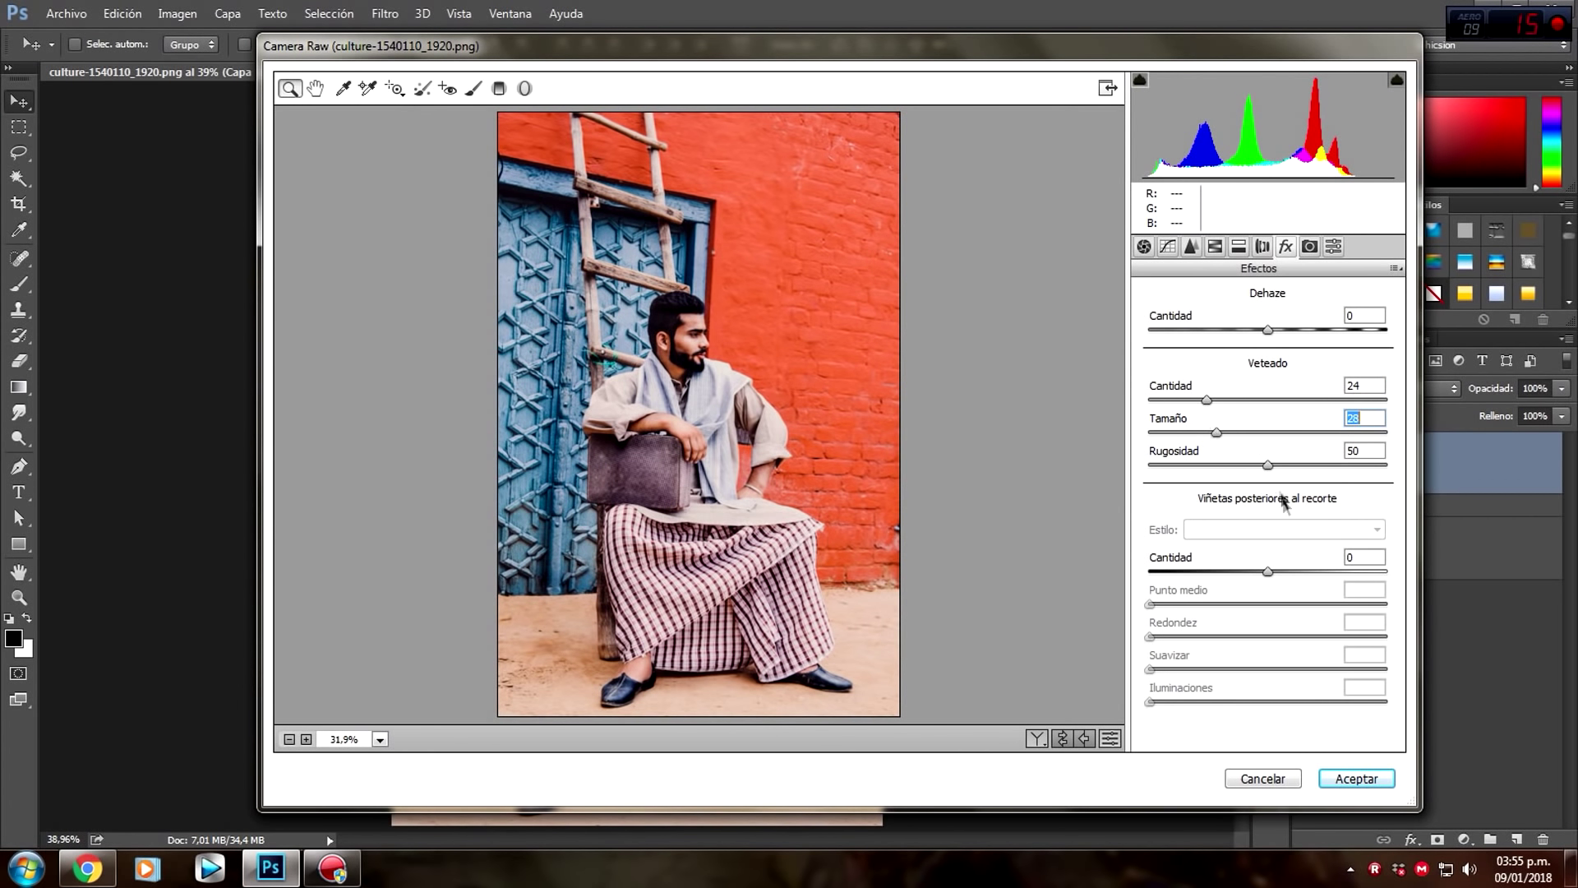
pyautogui.moveTo(1266, 464); pyautogui.dragTo(1248, 464)
pyautogui.moveTo(1218, 465); pyautogui.dragTo(1223, 465)
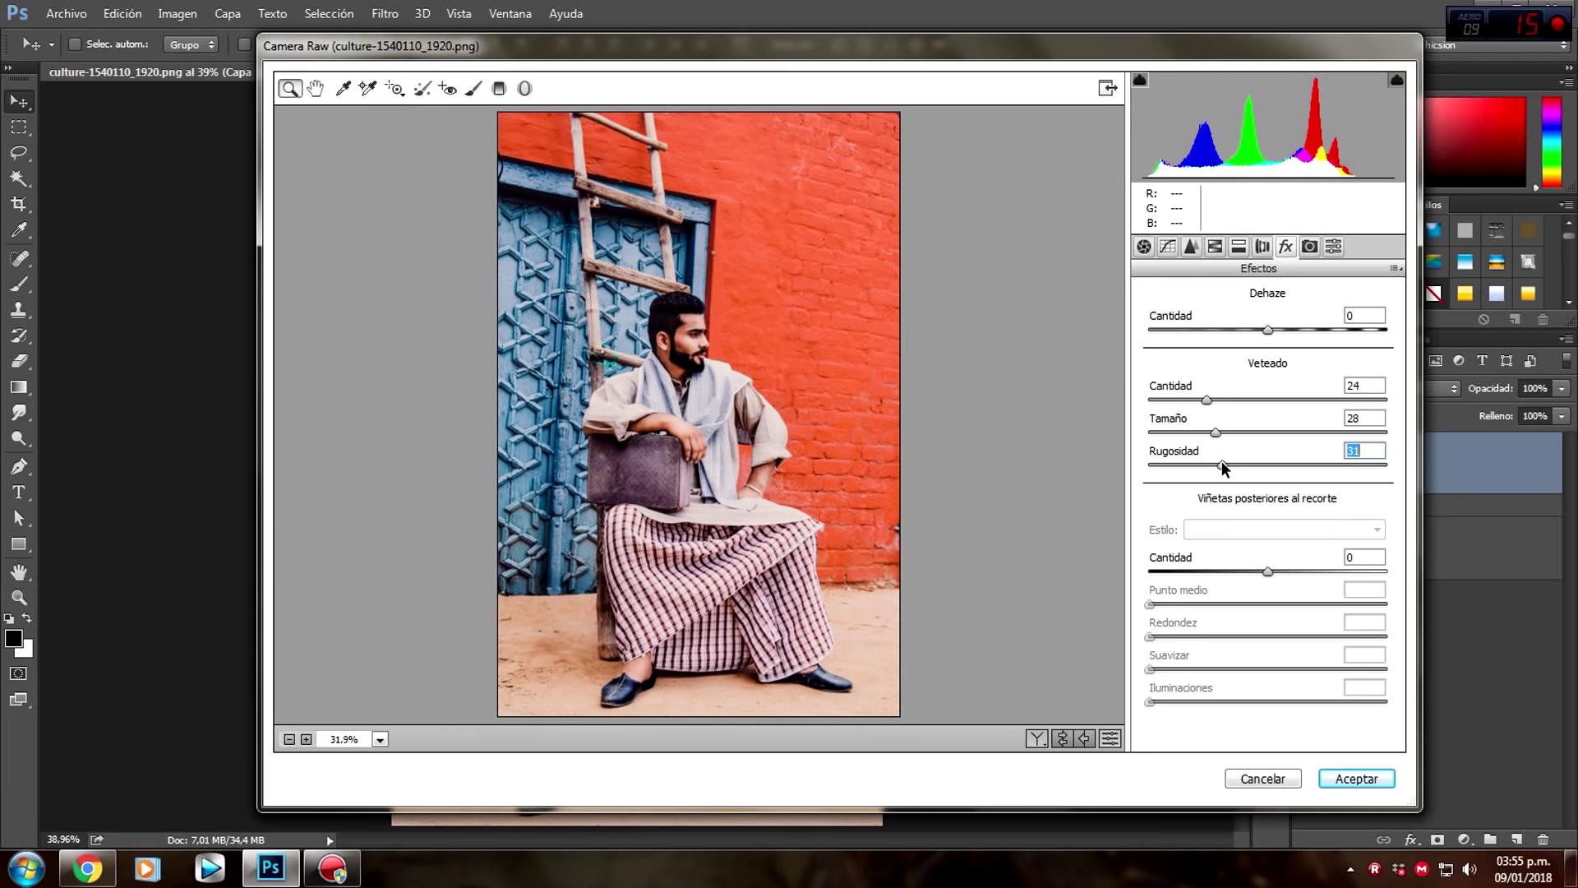